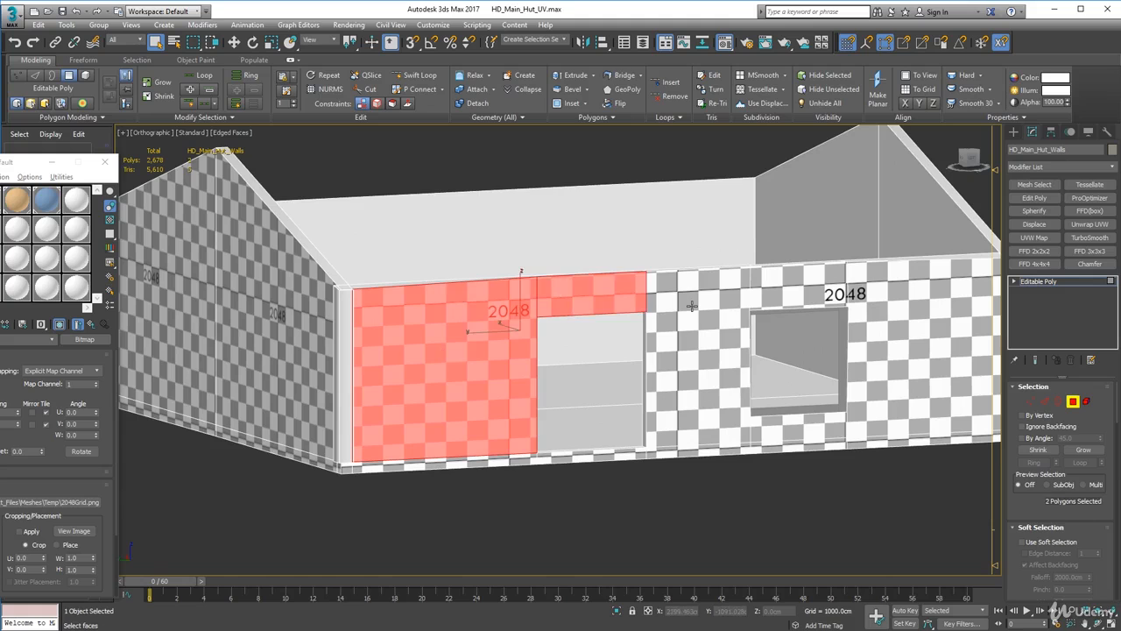
Step: Add the remaining front wall polygons around the window, including the one below it, to the polygon selection
ctrl+click(692, 306)
ctrl+click(822, 293)
ctrl+click(892, 319)
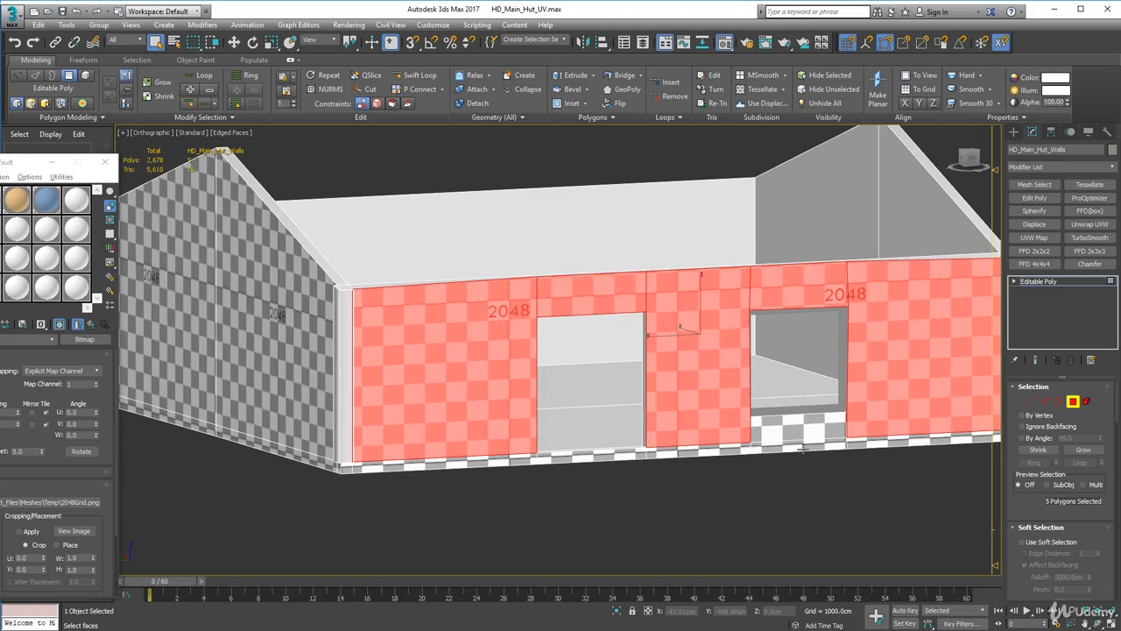
ctrl+click(800, 429)
Step: Turn off see-through display and add the first gable's base strip and the rear long wall's exterior polygons to the selection
key(alt+x)
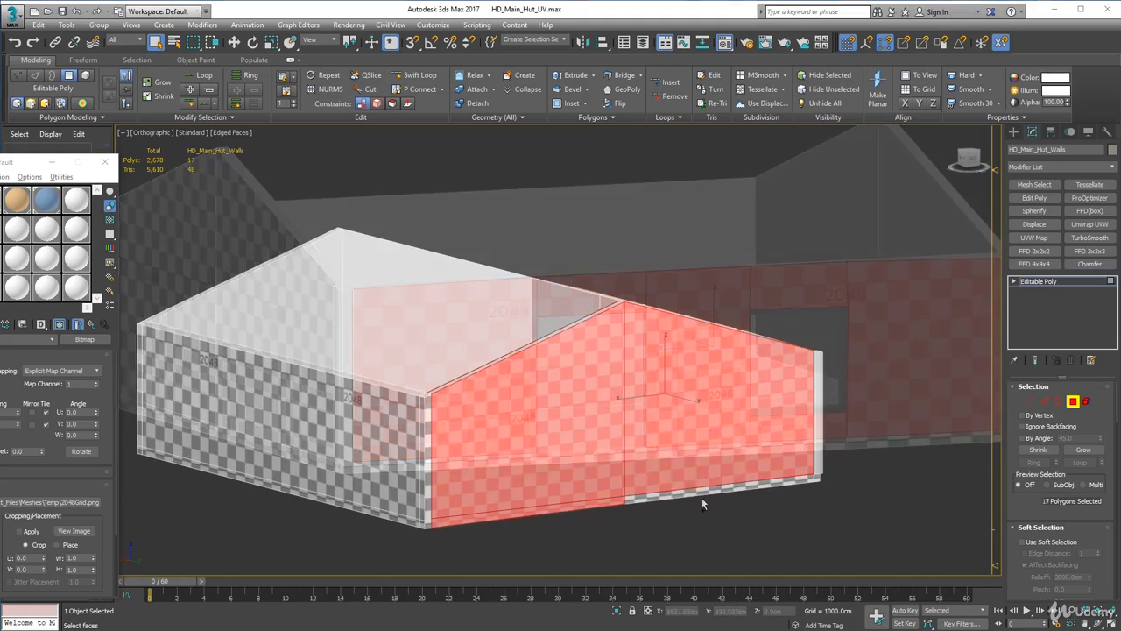
ctrl+click(701, 493)
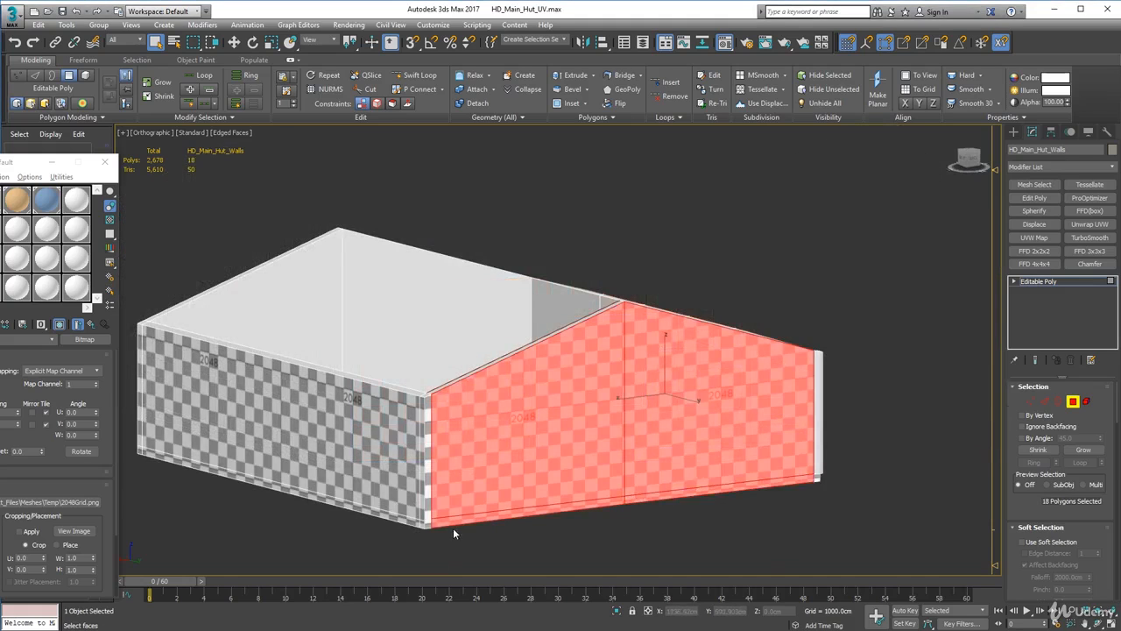
alt+middle_drag(453, 527, 480, 512)
ctrl+click(489, 509)
ctrl+click(482, 504)
ctrl+click(472, 460)
alt+middle_drag(472, 460, 554, 450)
ctrl+click(392, 446)
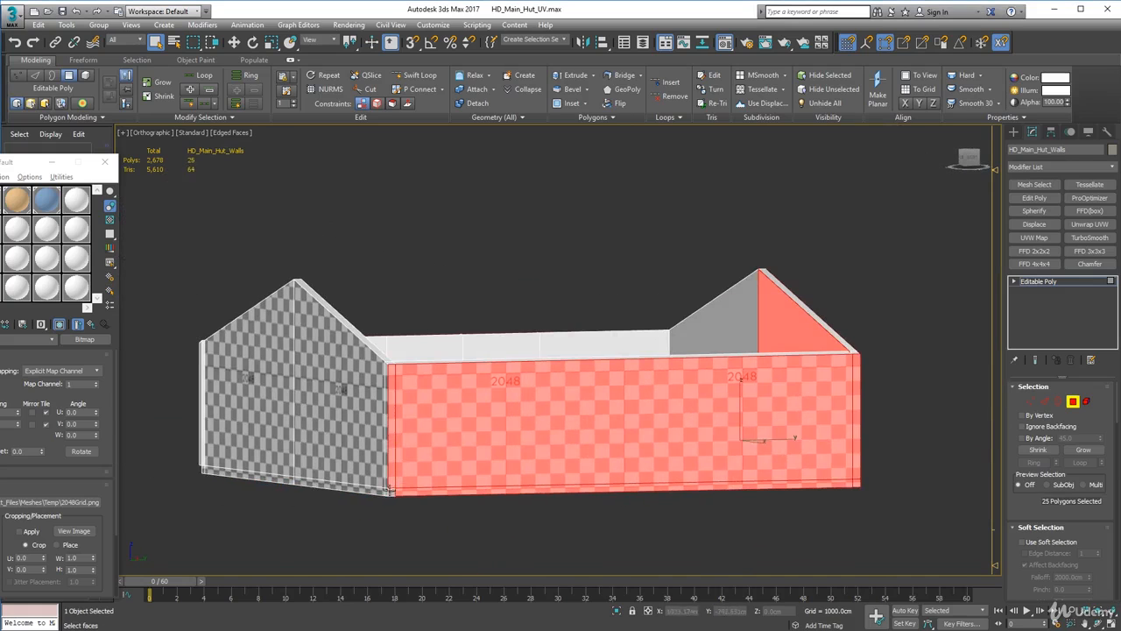
Step: Add the rear wall's corner polygons and the opposite gable's exterior faces and base strip to the selection
ctrl+click(386, 455)
ctrl+click(371, 464)
ctrl+click(383, 491)
alt+middle_drag(318, 518, 480, 468)
ctrl+click(480, 469)
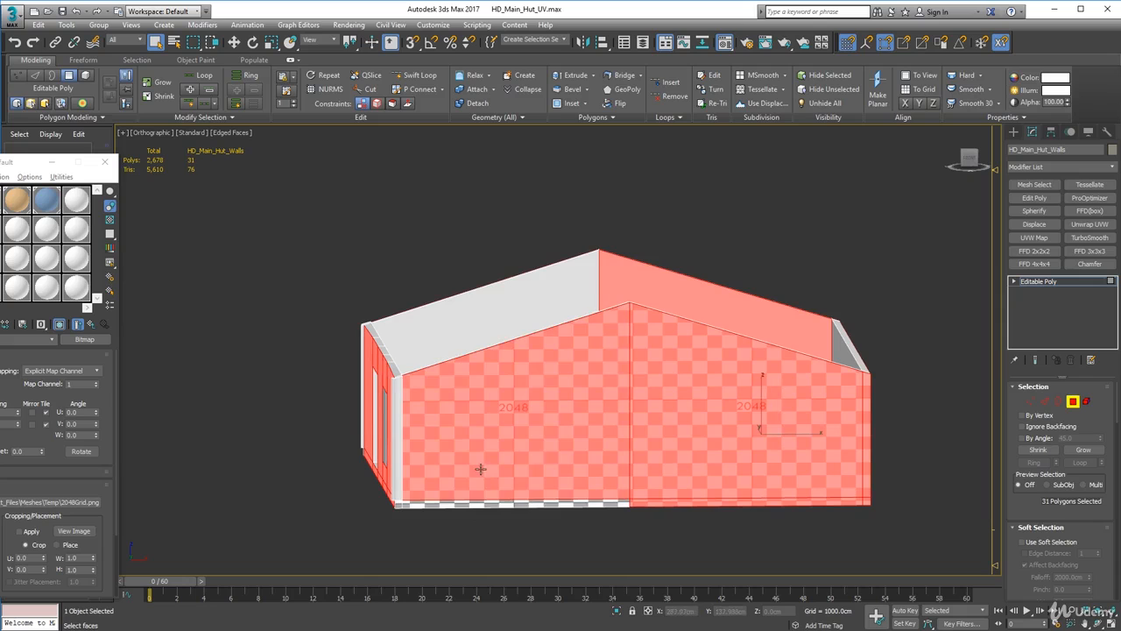
ctrl+click(512, 505)
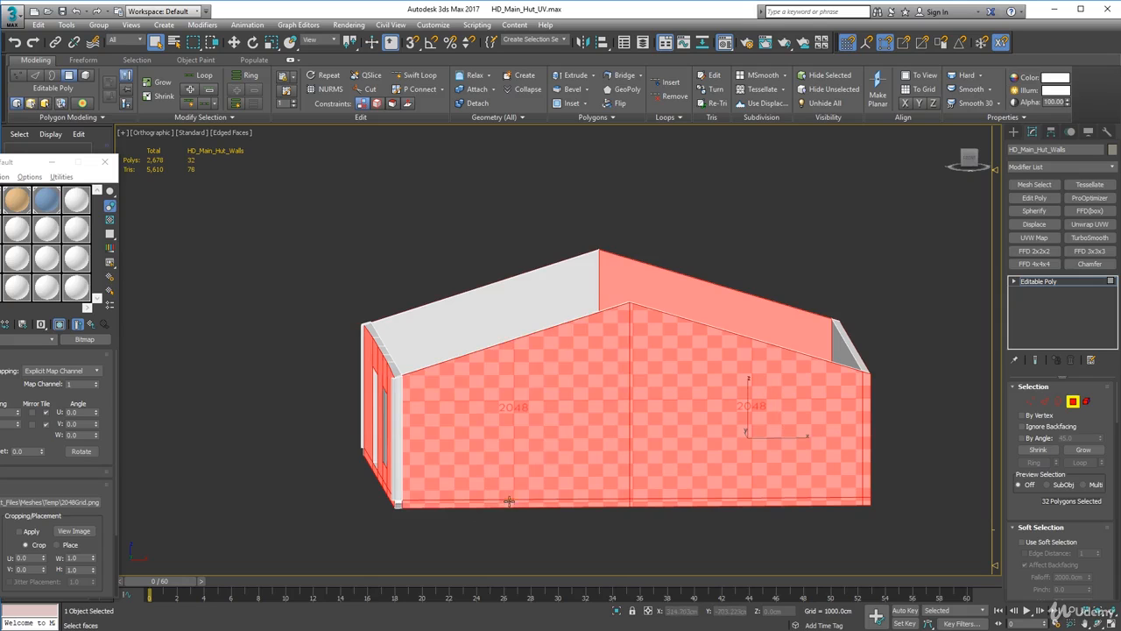
ctrl+click(398, 504)
Step: Remove the floor's underside polygon from the selection and check the exterior walls from all around
alt+middle_drag(418, 532, 622, 495)
alt+click(600, 428)
alt+middle_drag(531, 508, 779, 498)
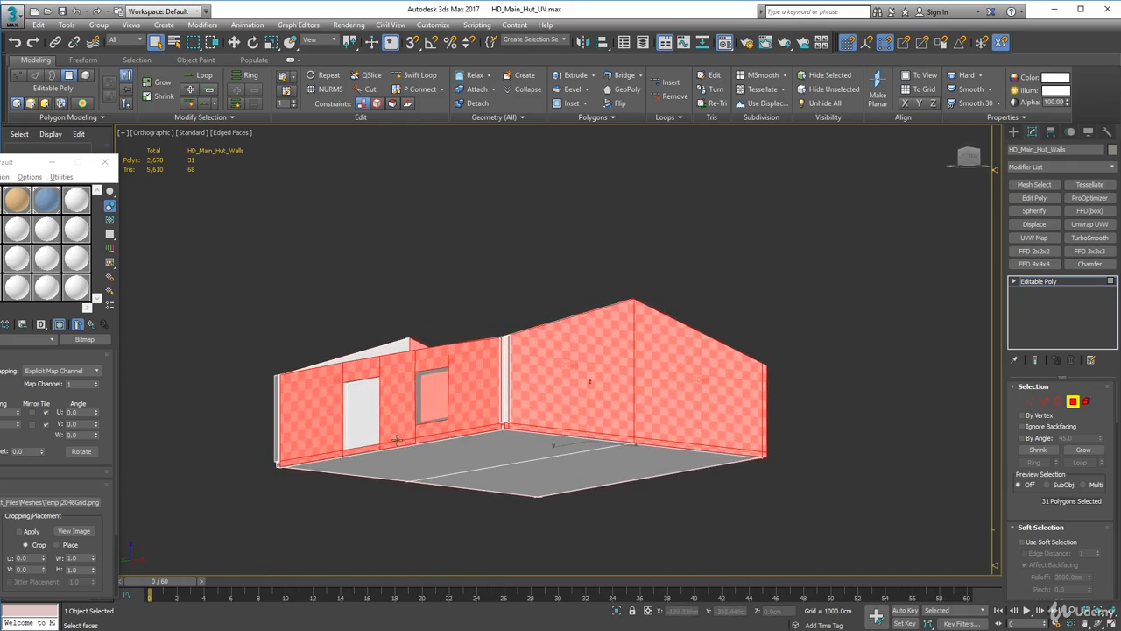
alt+middle_drag(397, 440, 447, 455)
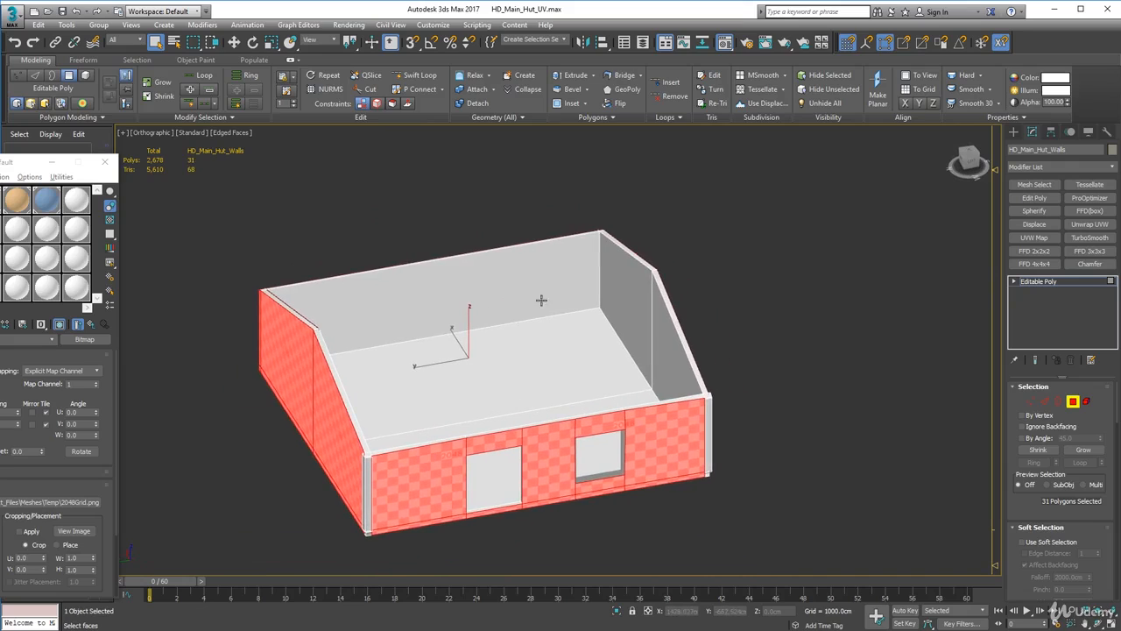
middle_drag(691, 178, 649, 142)
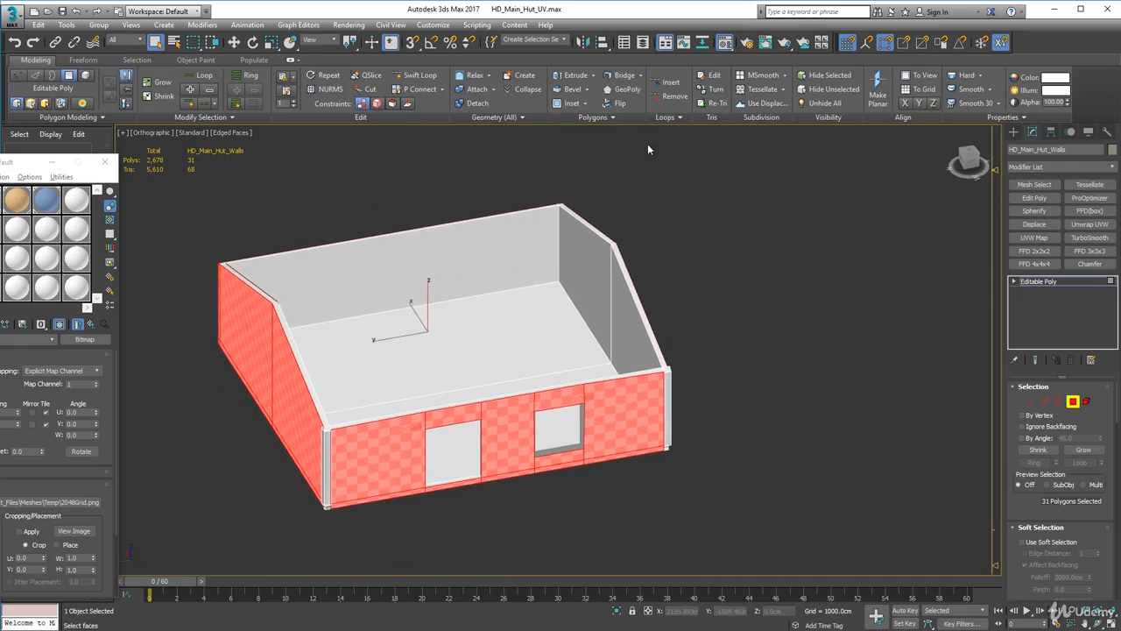
Step: Convert the 07 - Default checker material to Multi/Sub-Object in the Material Editor, keeping the old material as a sub-material
click(724, 45)
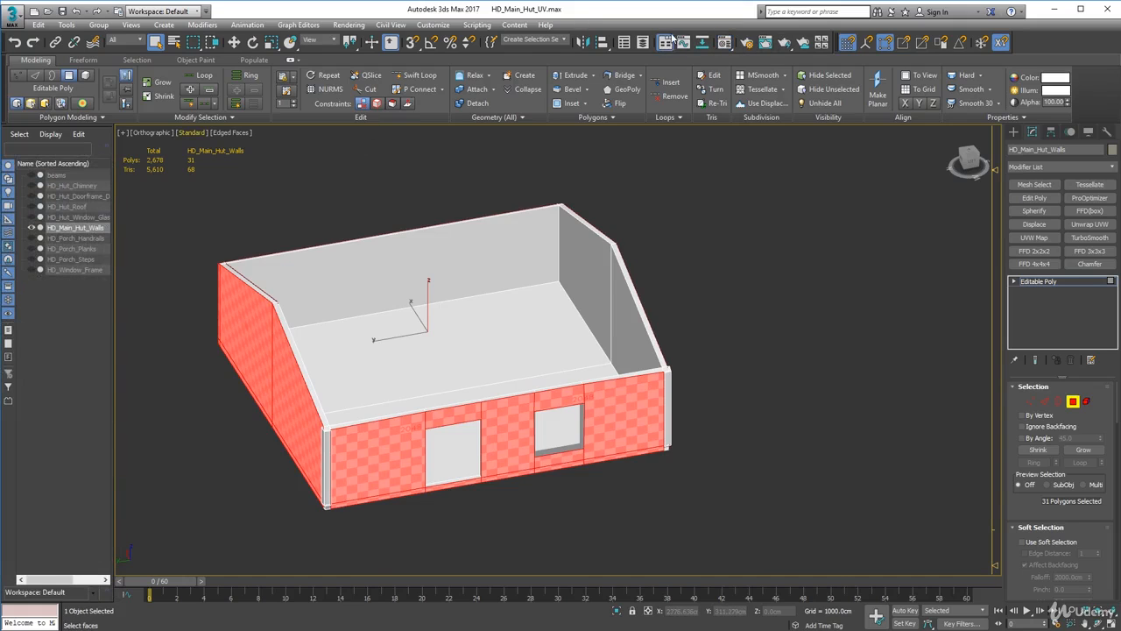
click(723, 43)
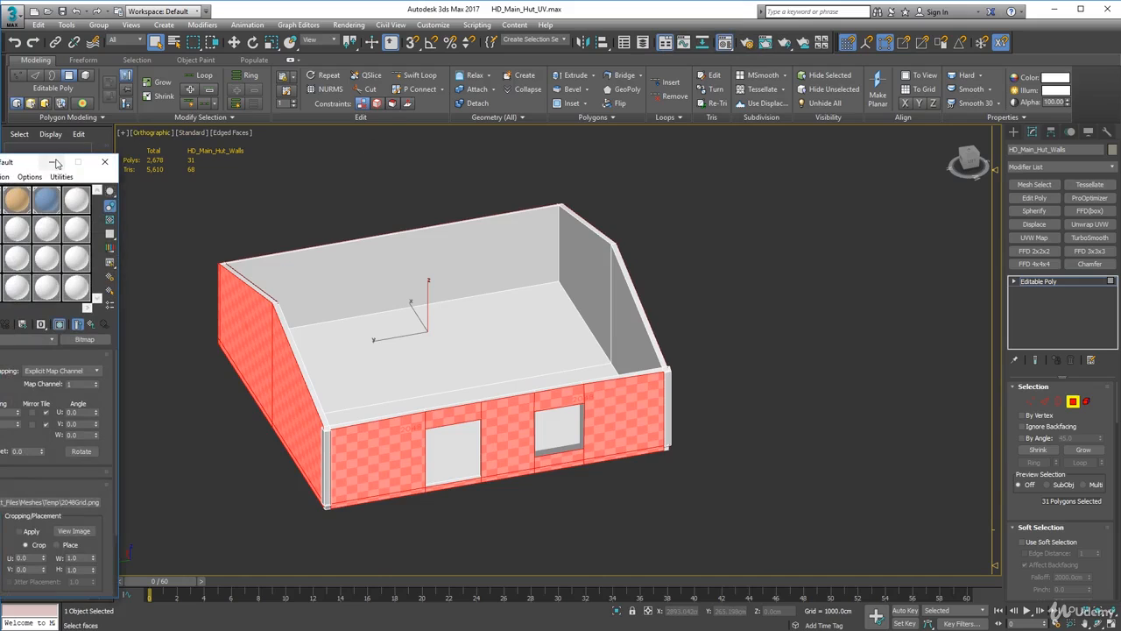
drag(55, 164, 879, 132)
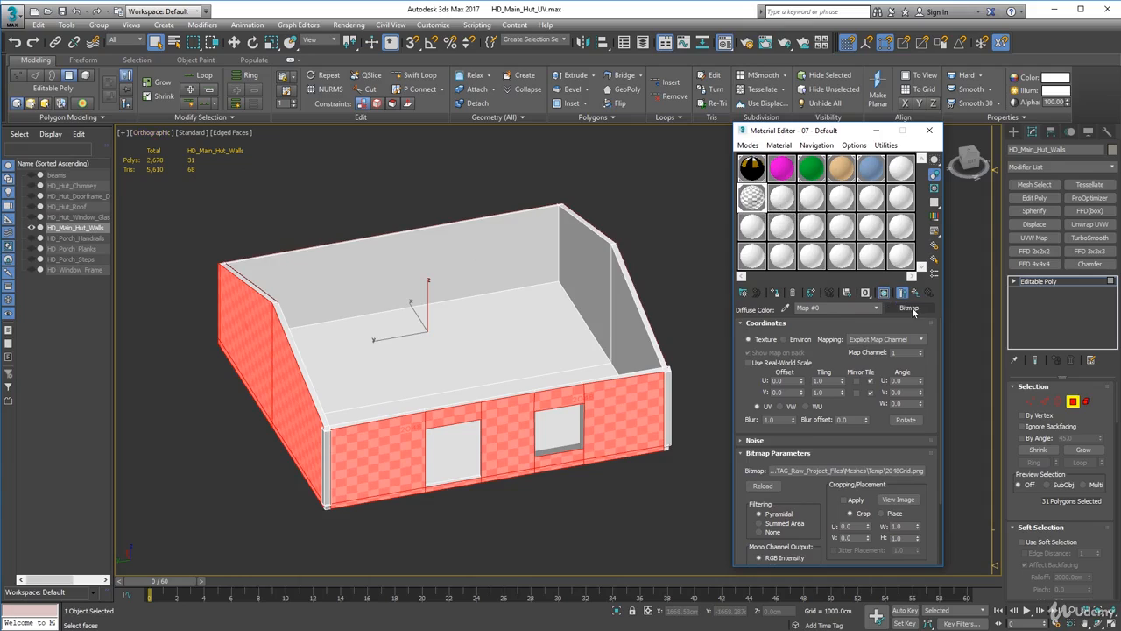
click(878, 310)
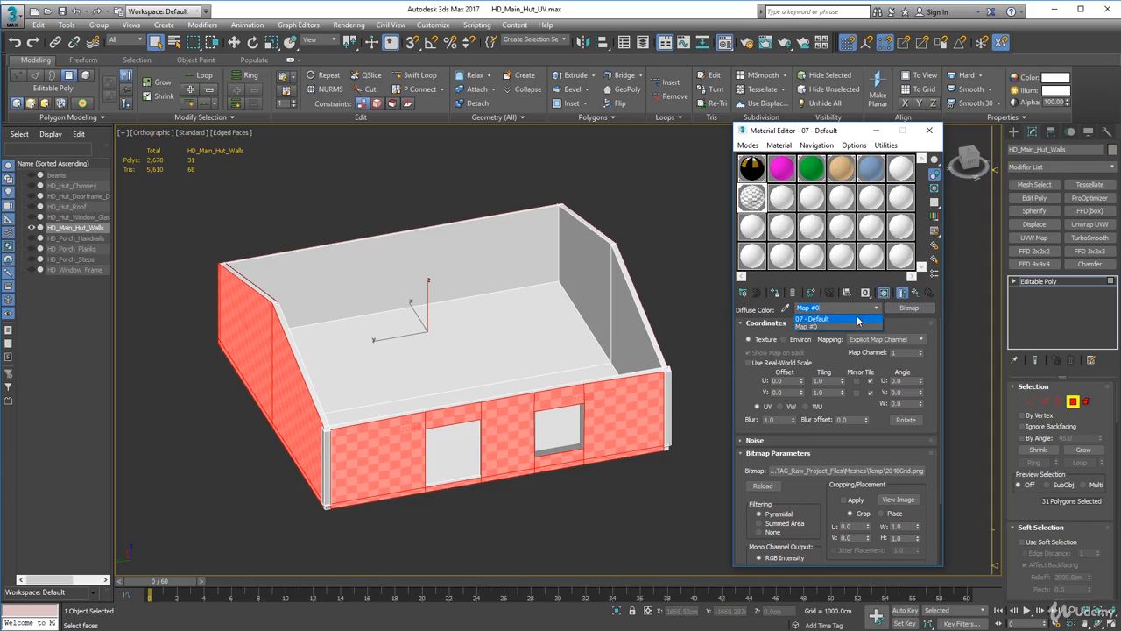
click(858, 319)
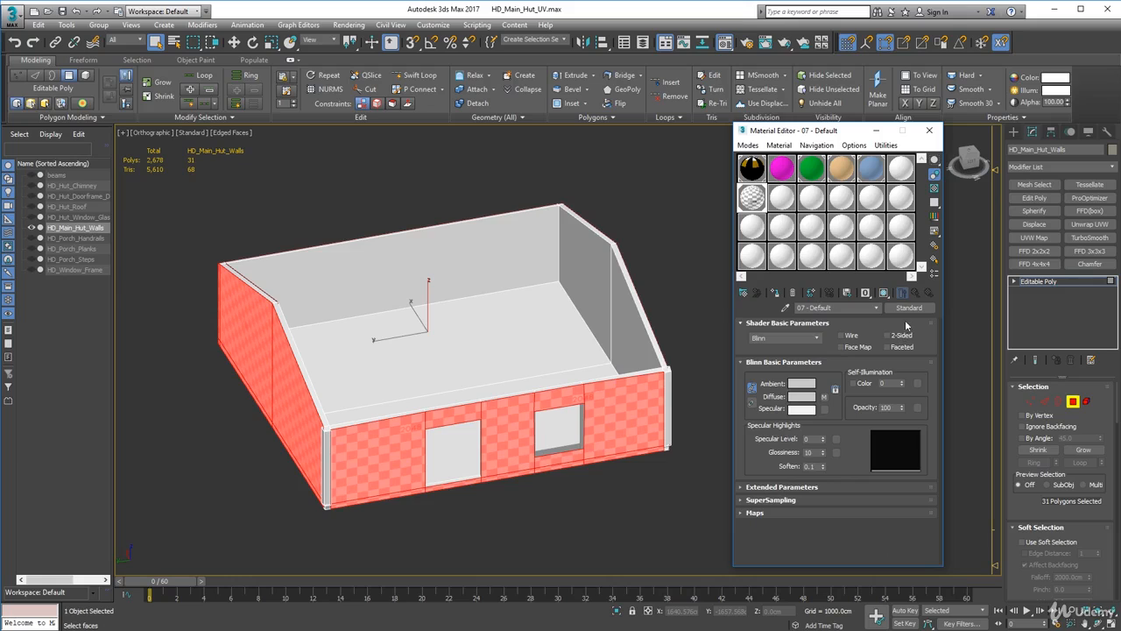
click(908, 308)
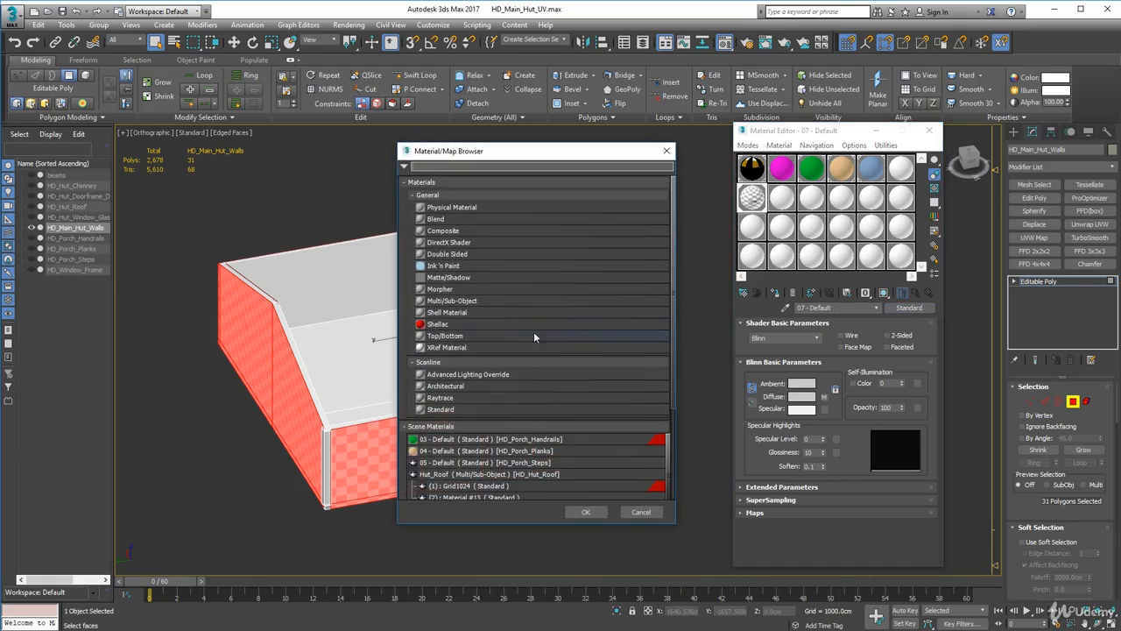
double_click(438, 300)
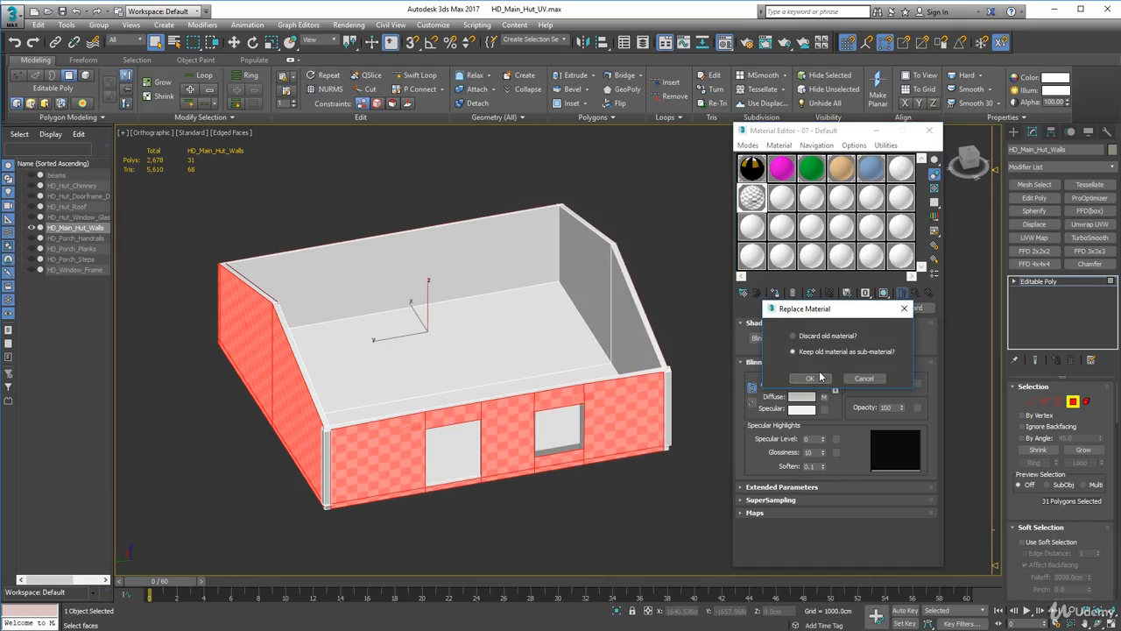
click(810, 378)
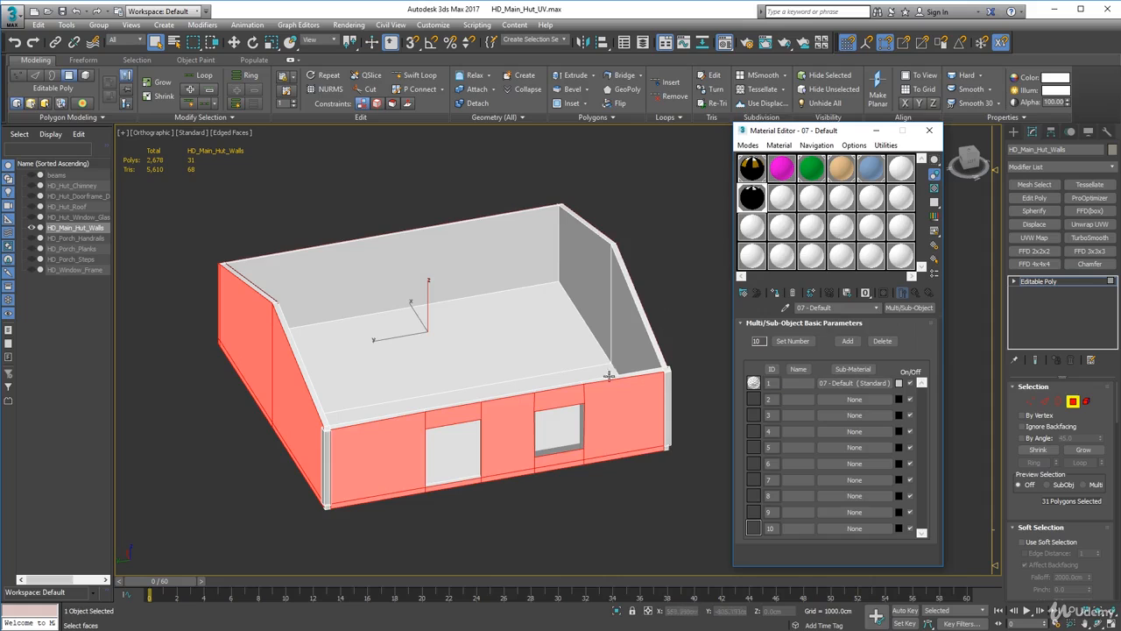
Step: Rename the Multi/Sub-Object material as Hut_Walls
middle_click(519, 435)
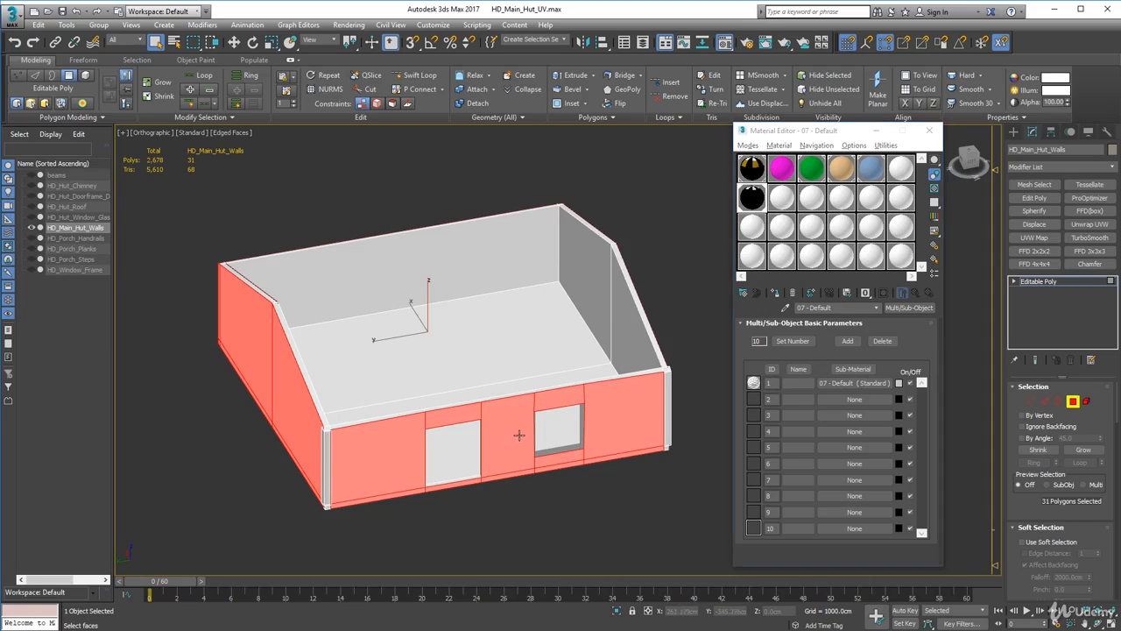
mouse_move(520, 435)
alt+middle_down()
mouse_move(531, 407)
mouse_move(528, 421)
alt+middle_up()
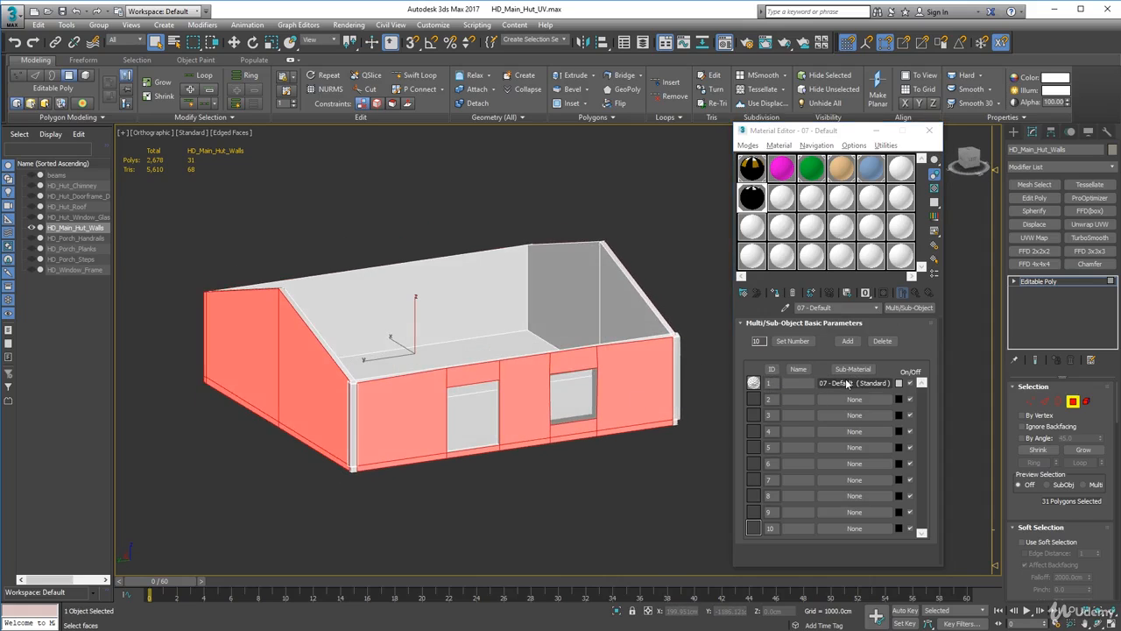
click(833, 308)
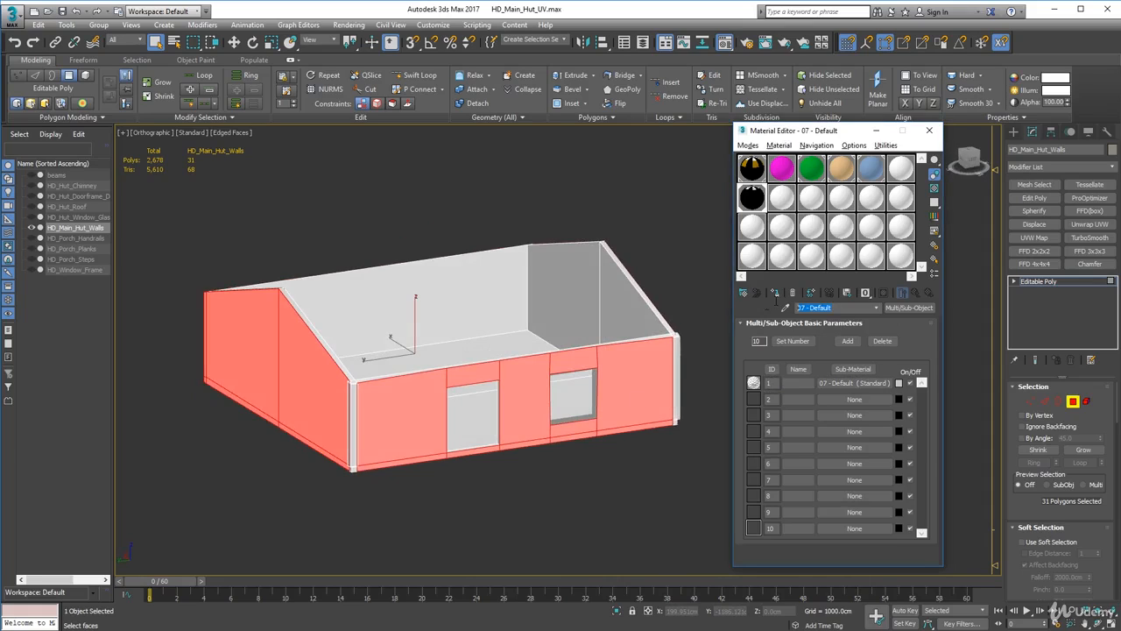
text(hUl)
Step: Rename sub-material 1 as Walls_Exterior and display its checker map shaded in the viewport
click(833, 382)
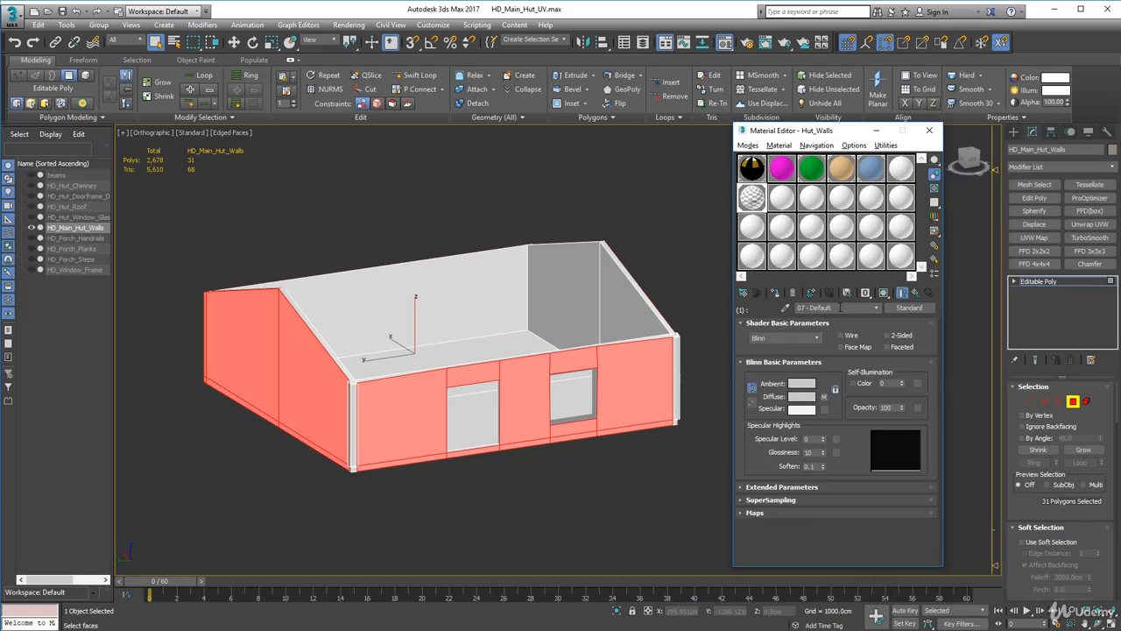
text(Walls_Exterior)
click(884, 292)
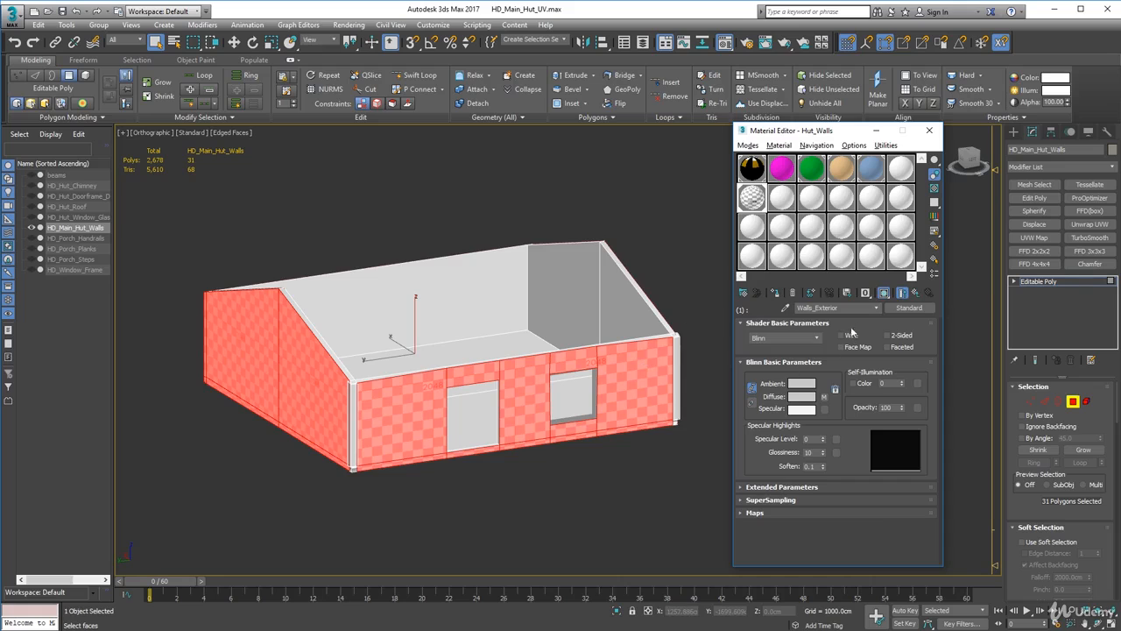
Step: Create a Standard material in slot 2 of Hut_Walls and name it All_Other
click(909, 307)
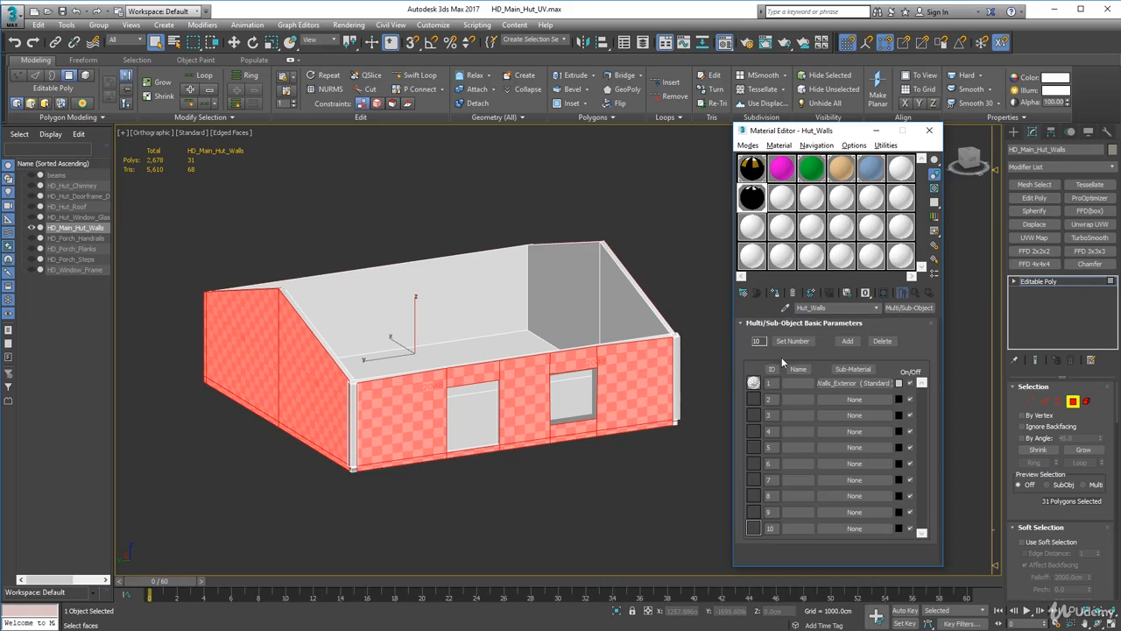
click(854, 399)
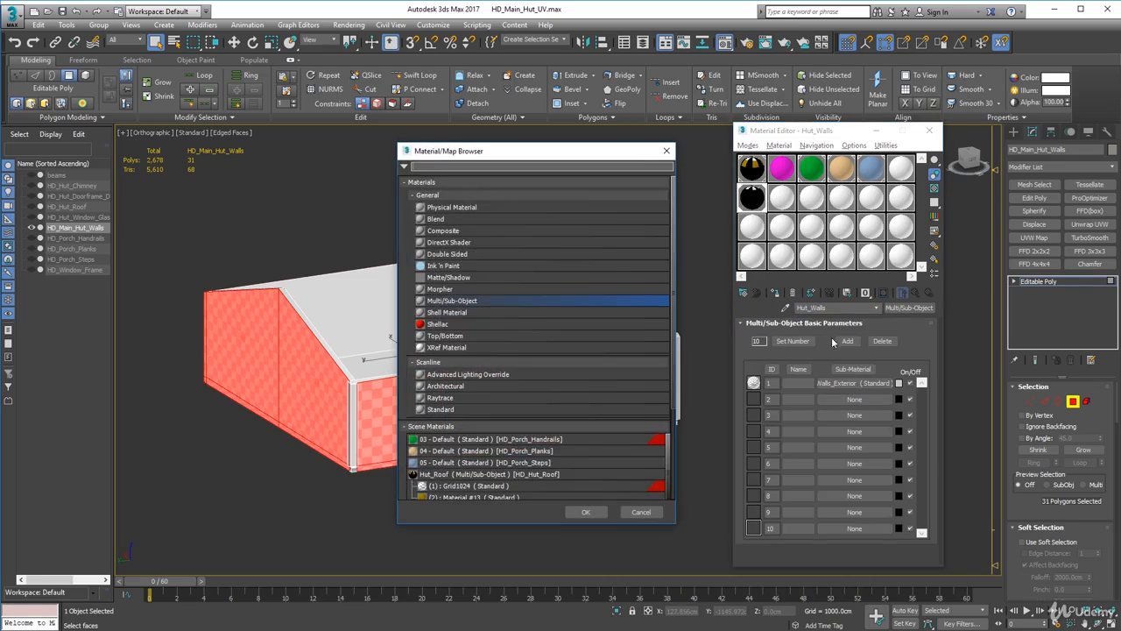
double_click(440, 410)
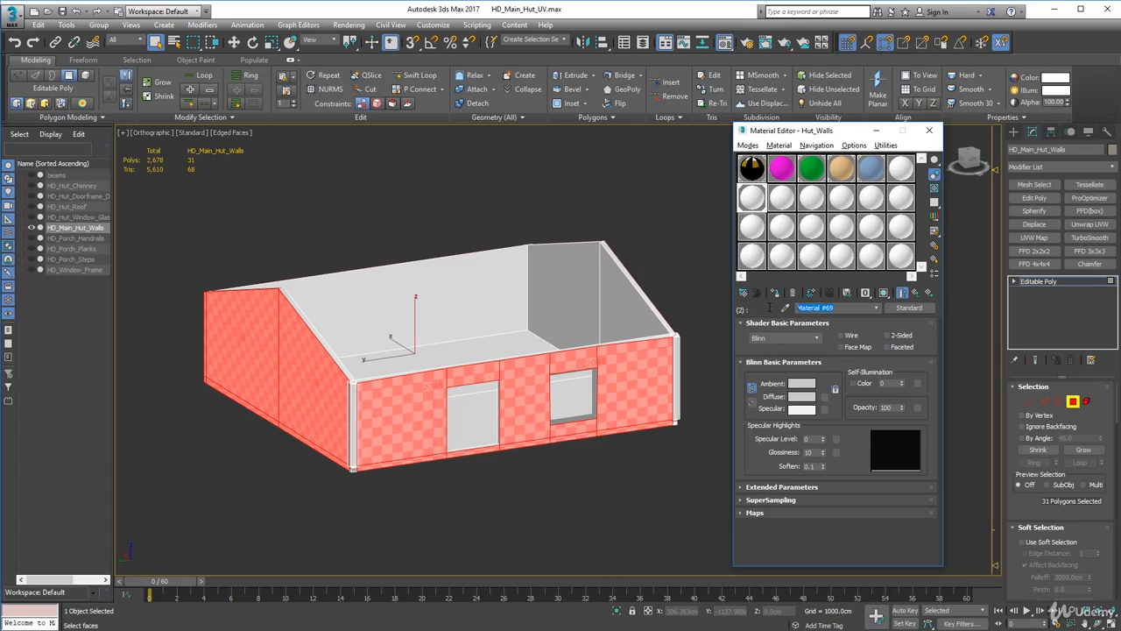
text(All_Other)
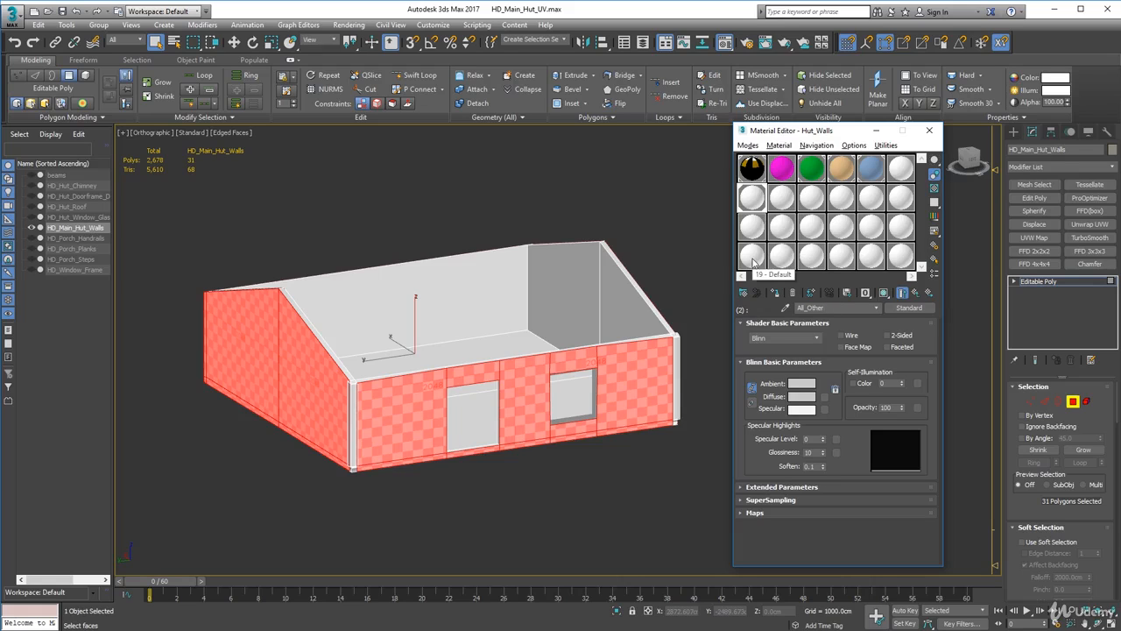
Step: Set the All_Other diffuse colour to dark green with hue 94, saturation 227 and value 58
click(801, 397)
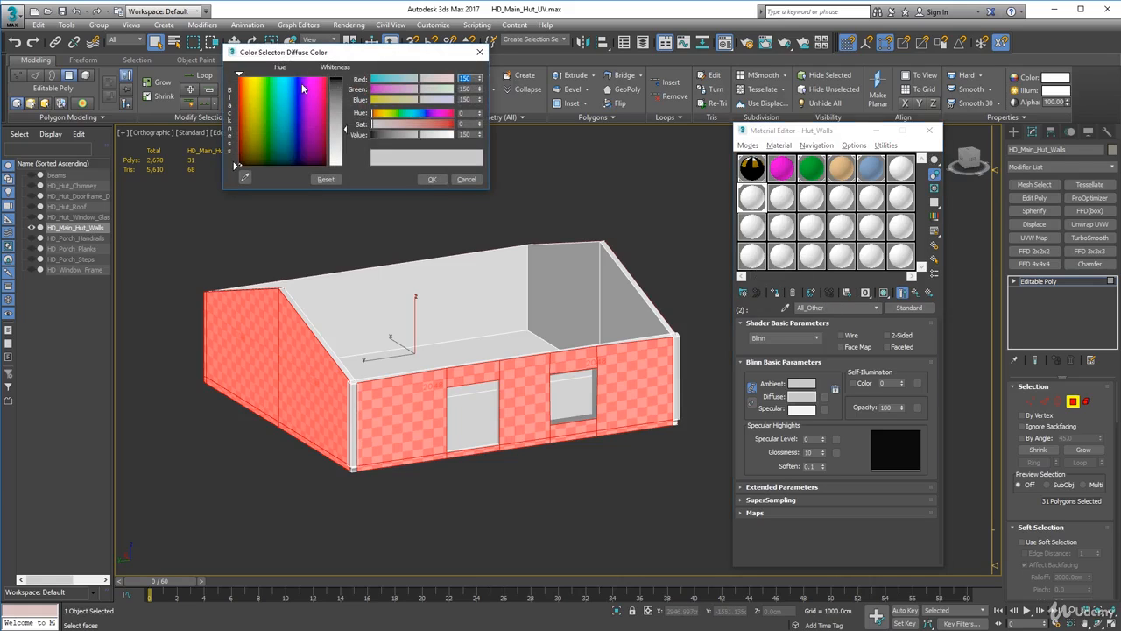
drag(305, 131, 271, 138)
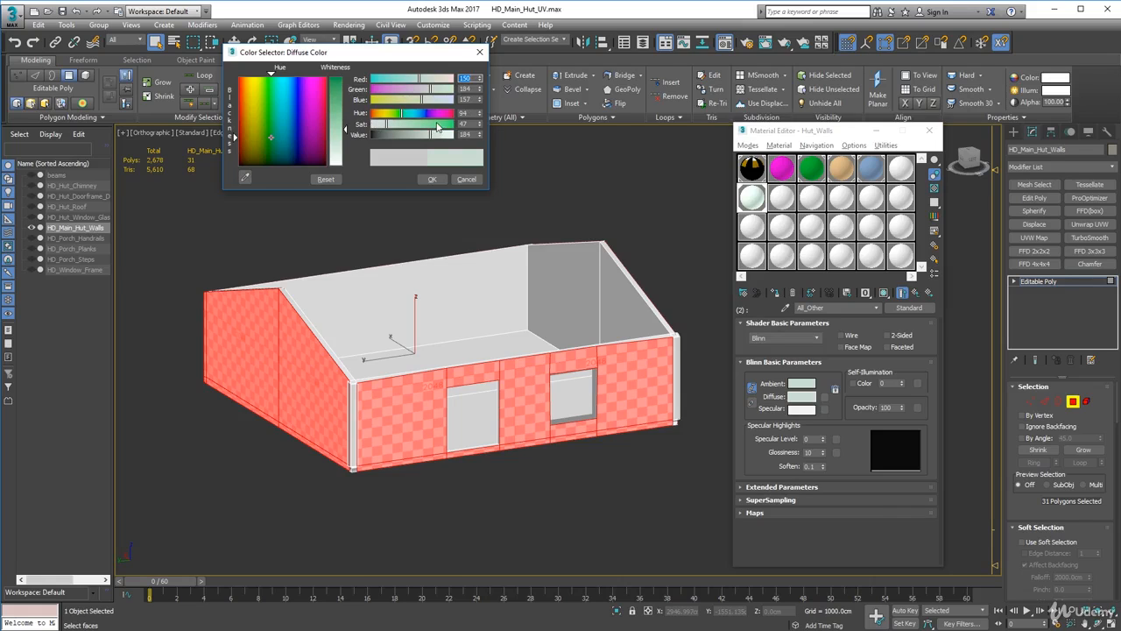
drag(437, 127, 390, 136)
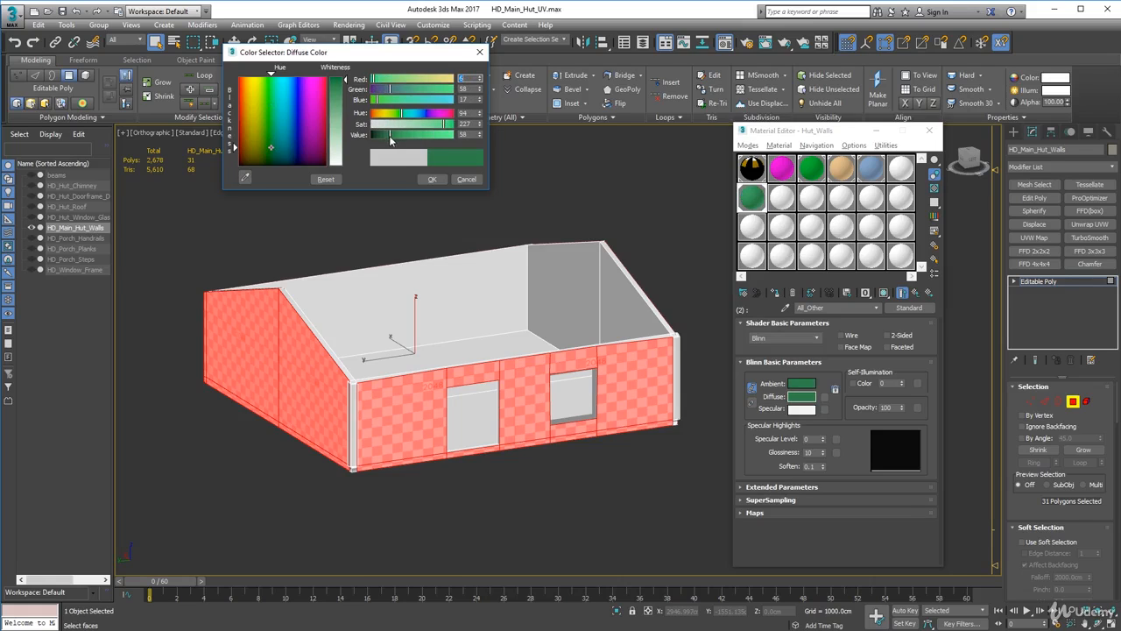
click(431, 178)
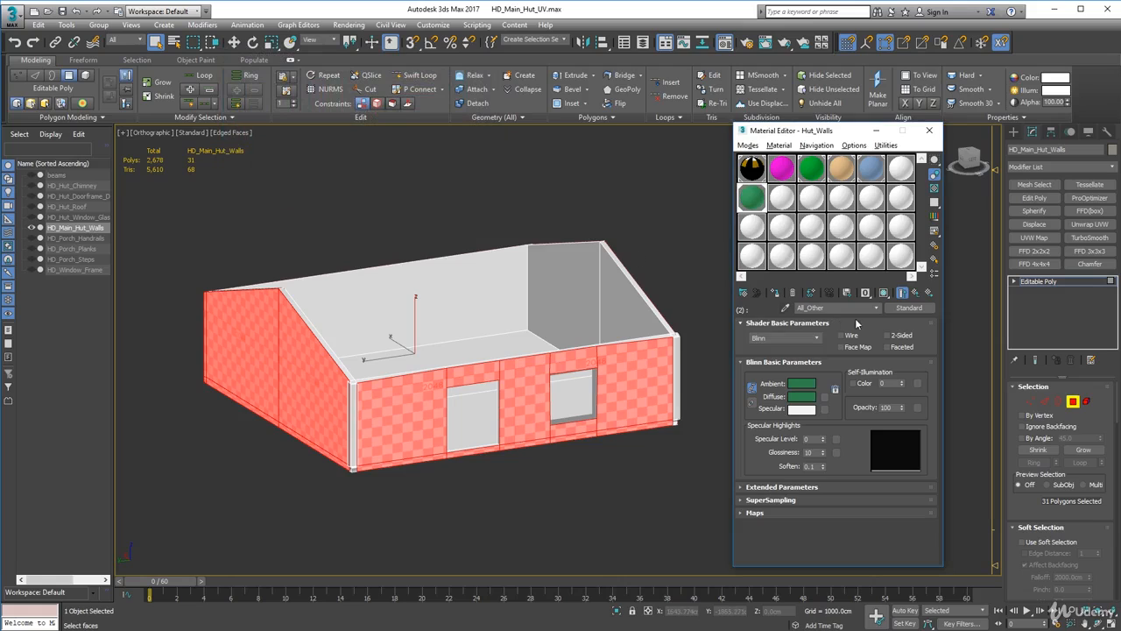
Step: Invert the polygon selection so everything except the exterior wall faces is selected
middle_drag(606, 319, 560, 320)
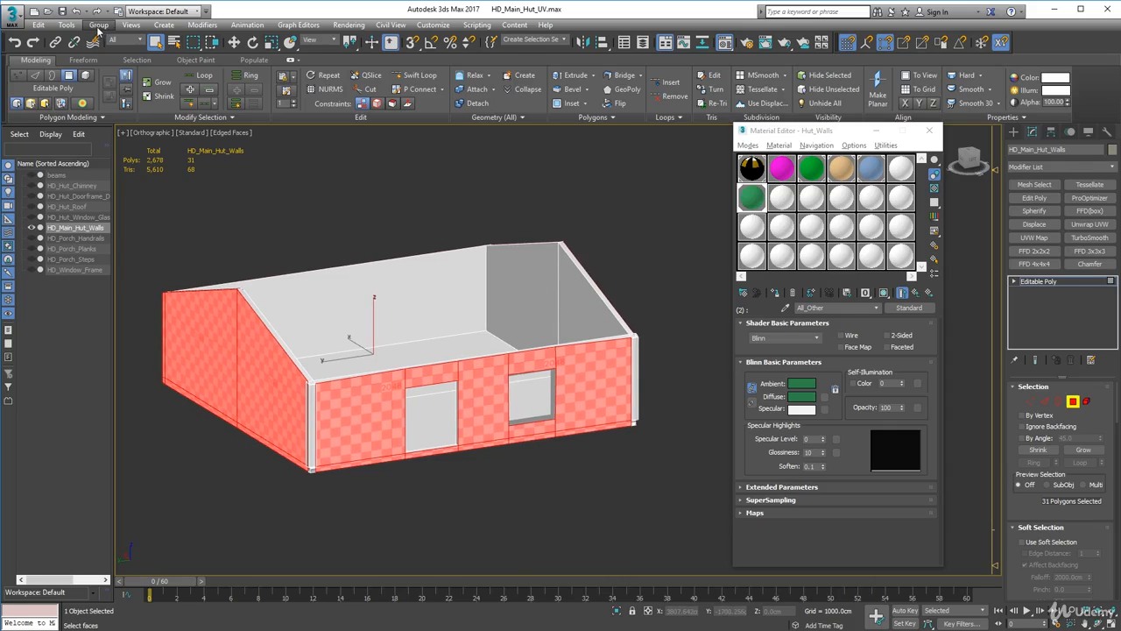
click(39, 25)
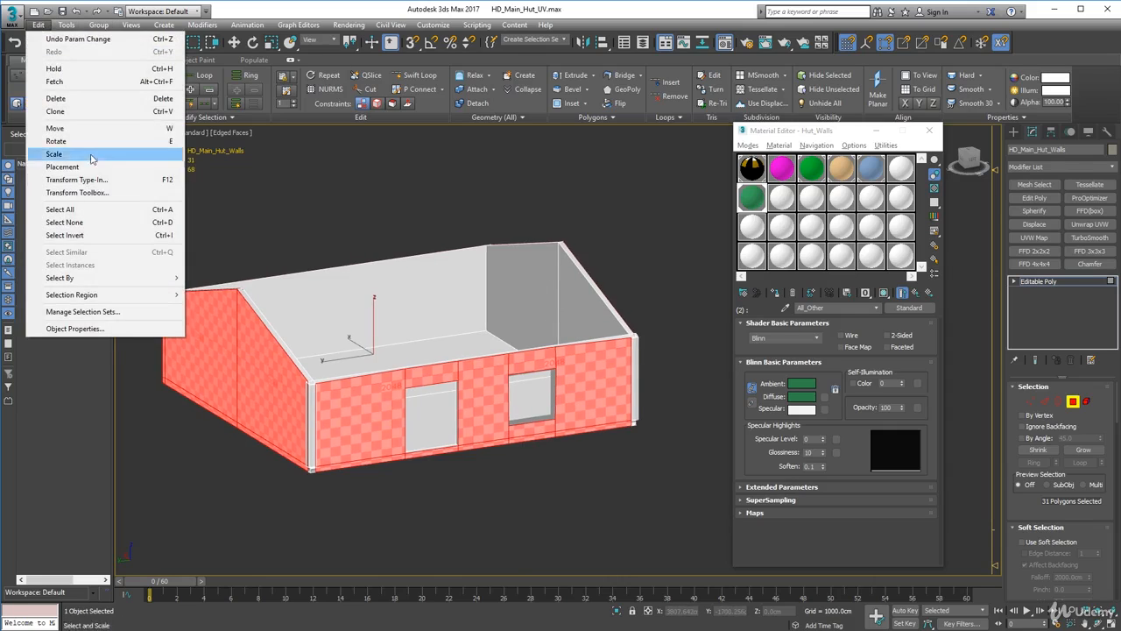
click(75, 238)
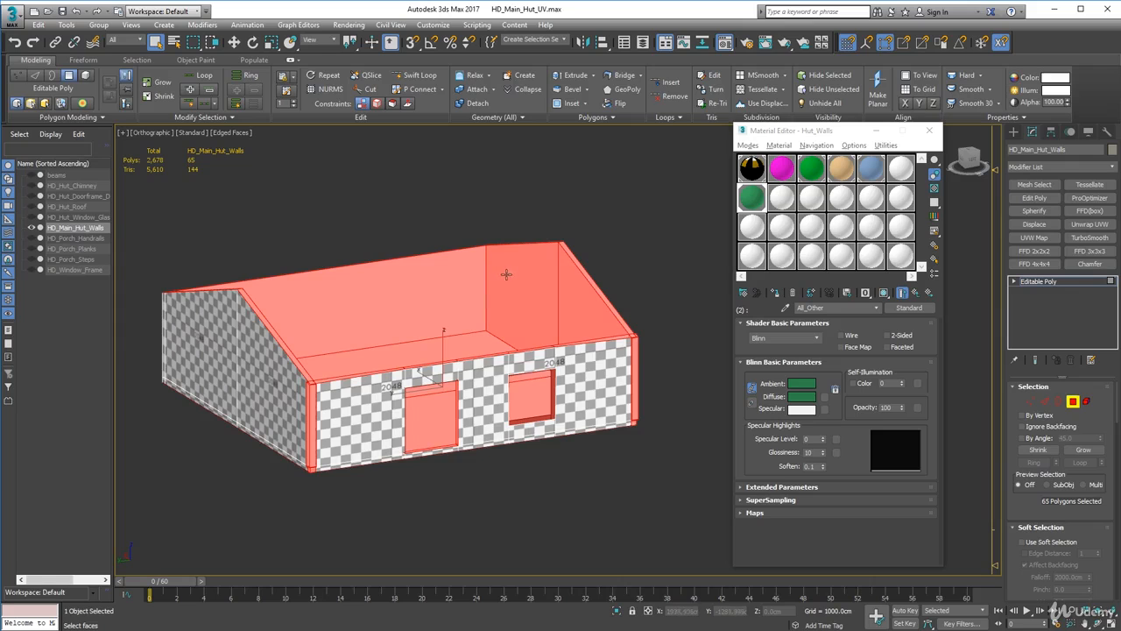
Step: Add the missed interior wall polygon to the inverted selection
alt+middle_drag(470, 312, 699, 287)
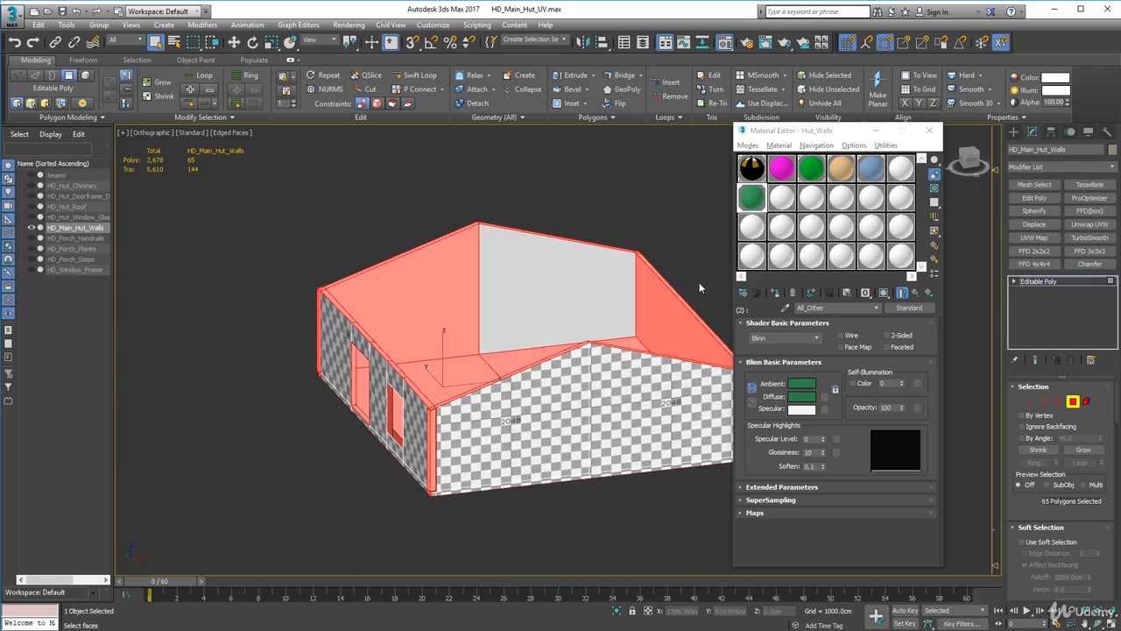
ctrl+click(570, 274)
alt+middle_drag(449, 374, 950, 369)
middle_drag(950, 369, 869, 359)
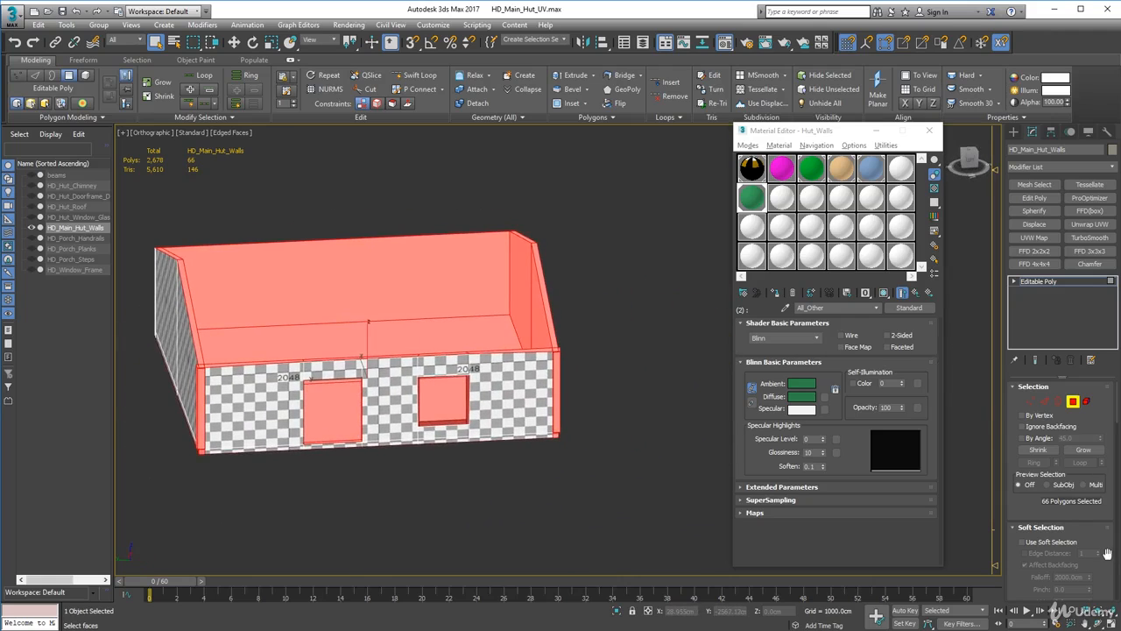
Step: Set the material ID of the selected non-exterior wall polygons to 2
drag(1110, 549, 1096, 40)
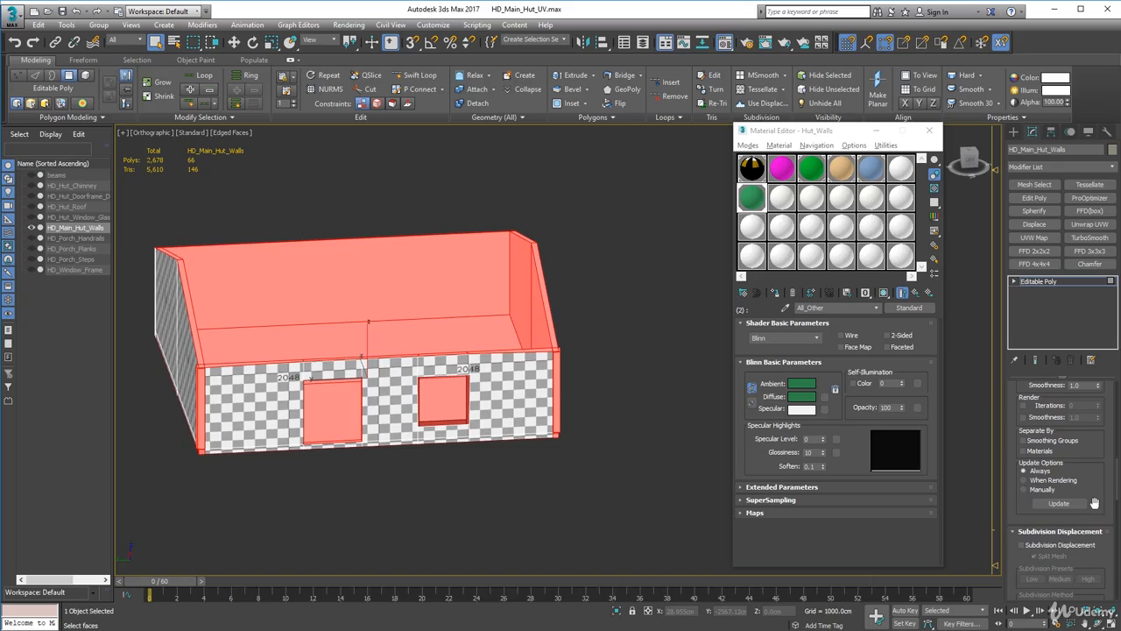
drag(1095, 502, 1097, 242)
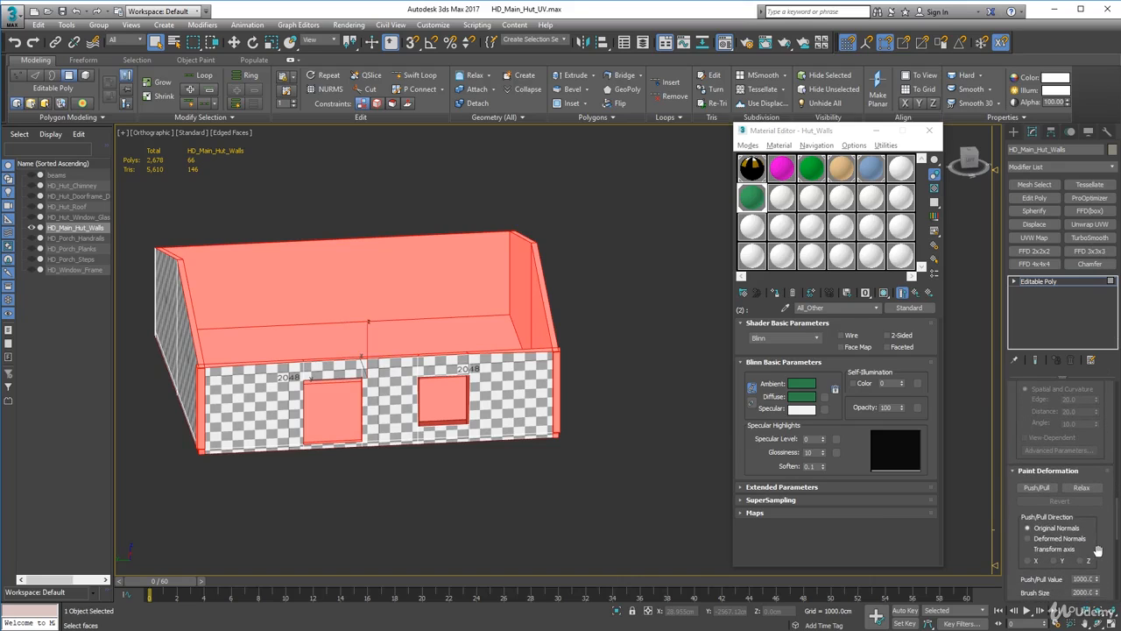
mouse_move(1098, 549)
mouse_down()
mouse_move(1094, 157)
mouse_move(1094, 249)
mouse_up()
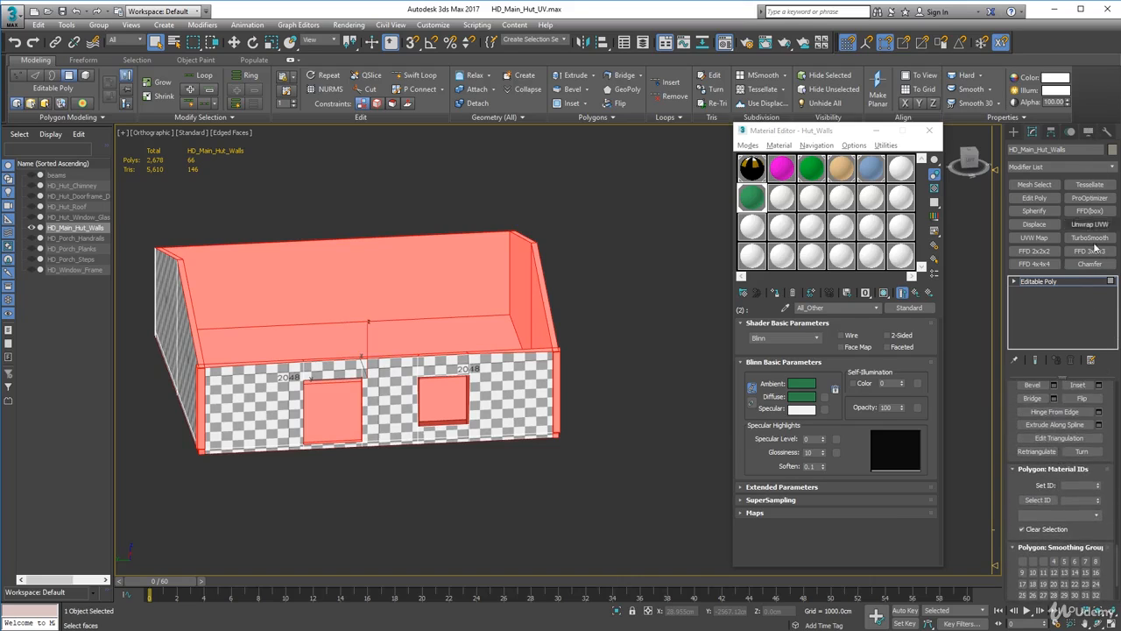
click(1078, 484)
text(2)
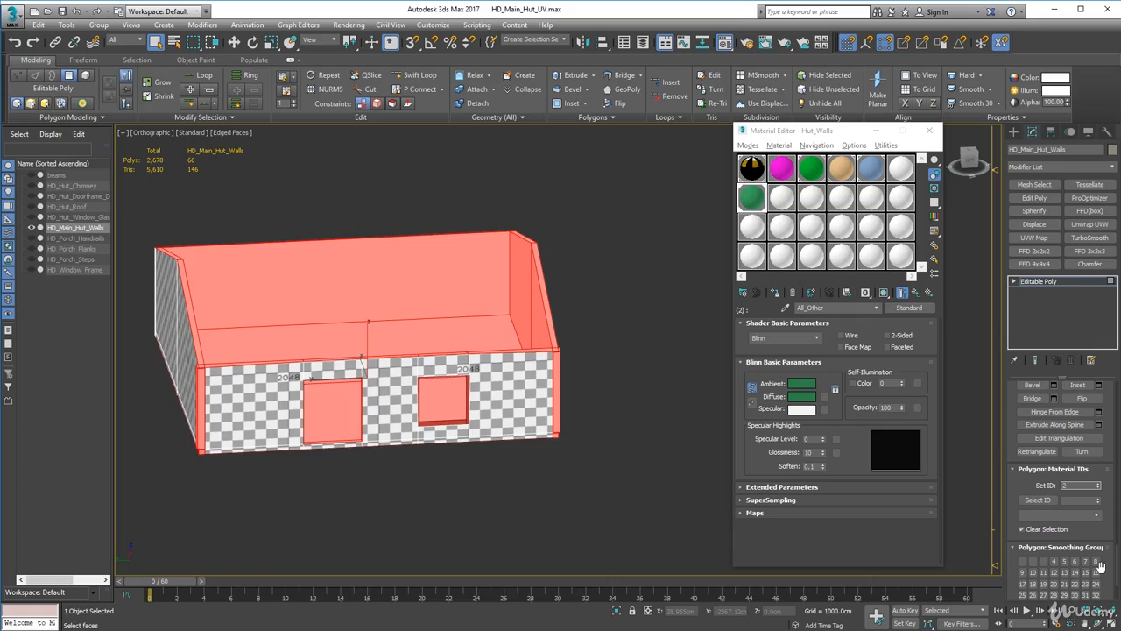
key(Return)
Step: Assign the Hut_Walls material to the selected polygons and set their material ID to 2 again
alt+middle_drag(140, 418, 259, 449)
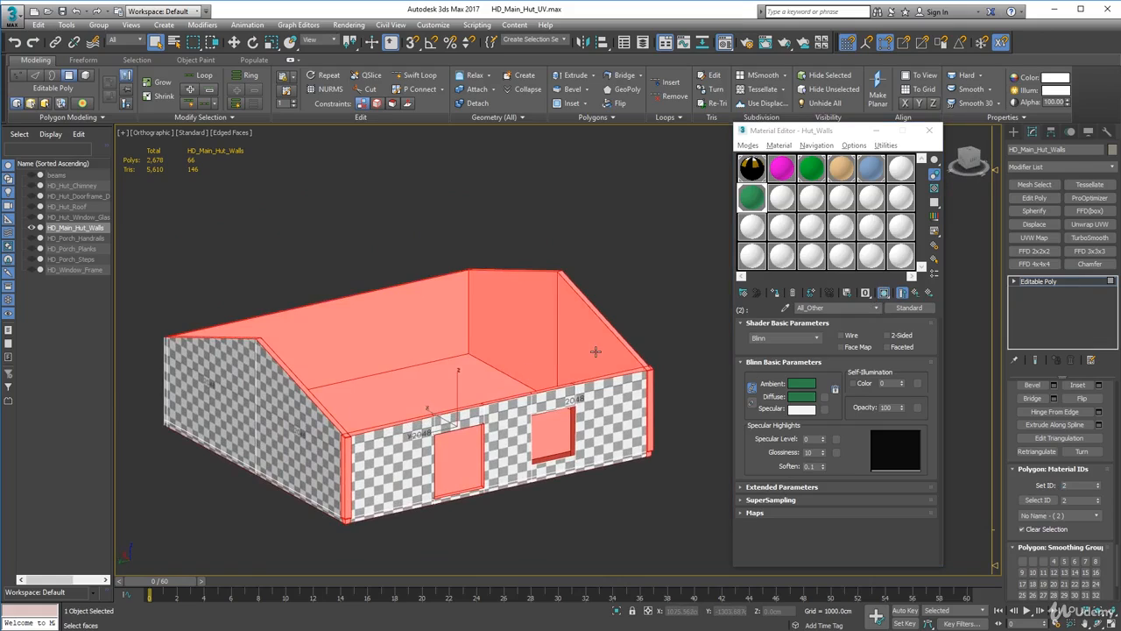
click(774, 293)
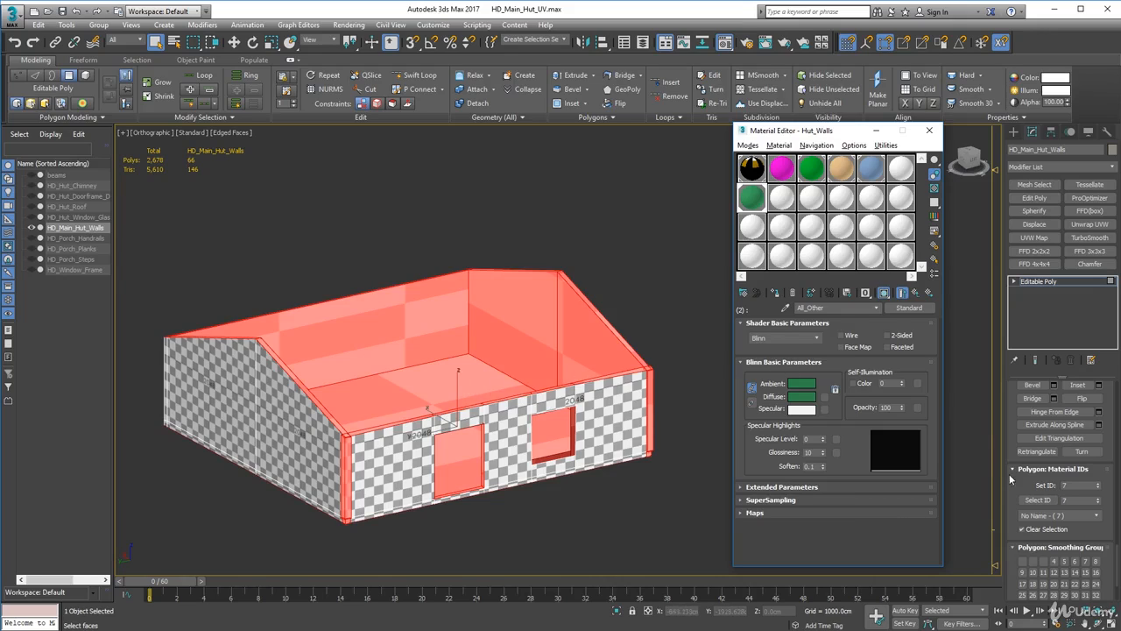
click(1066, 485)
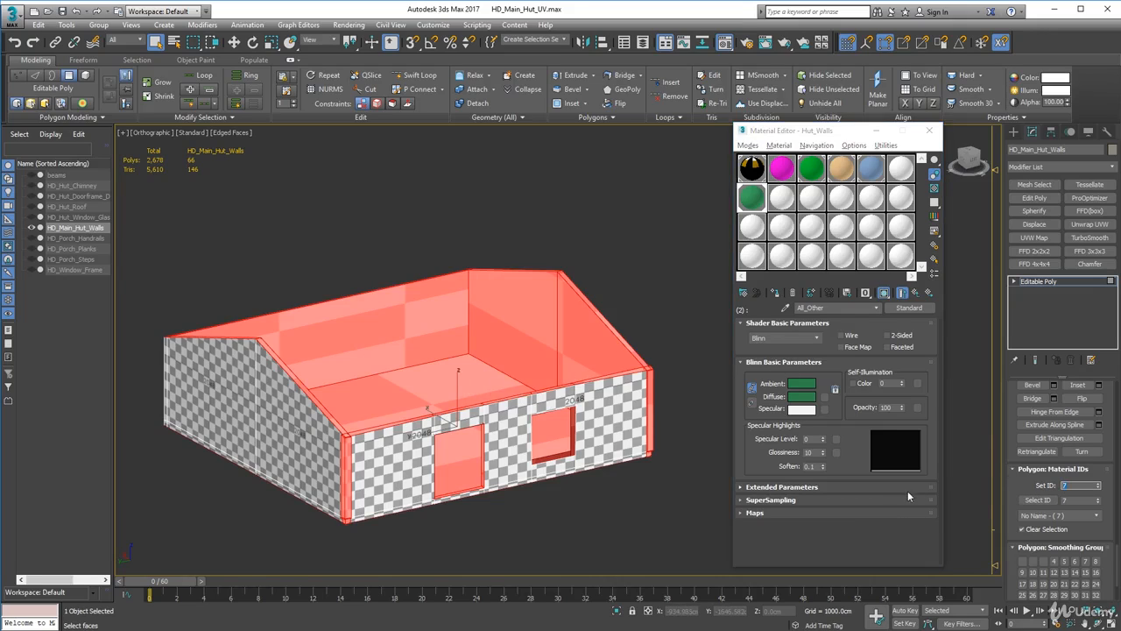
text(2)
key(Return)
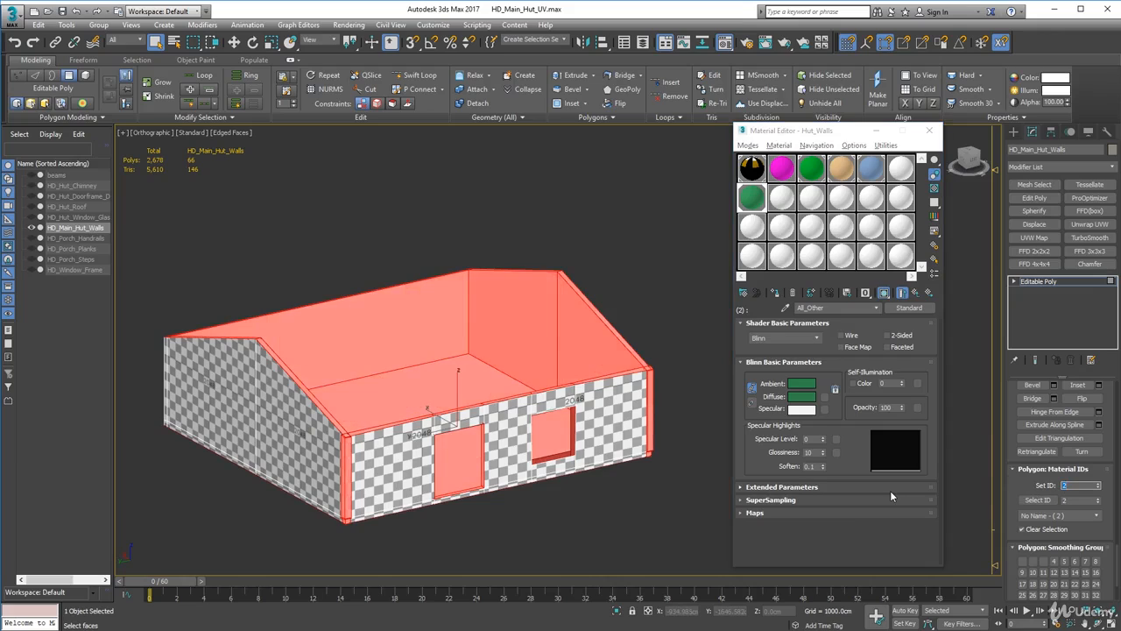
Step: Return to the parent Hut_Walls material and set its number of sub-materials to 2
click(877, 307)
click(858, 322)
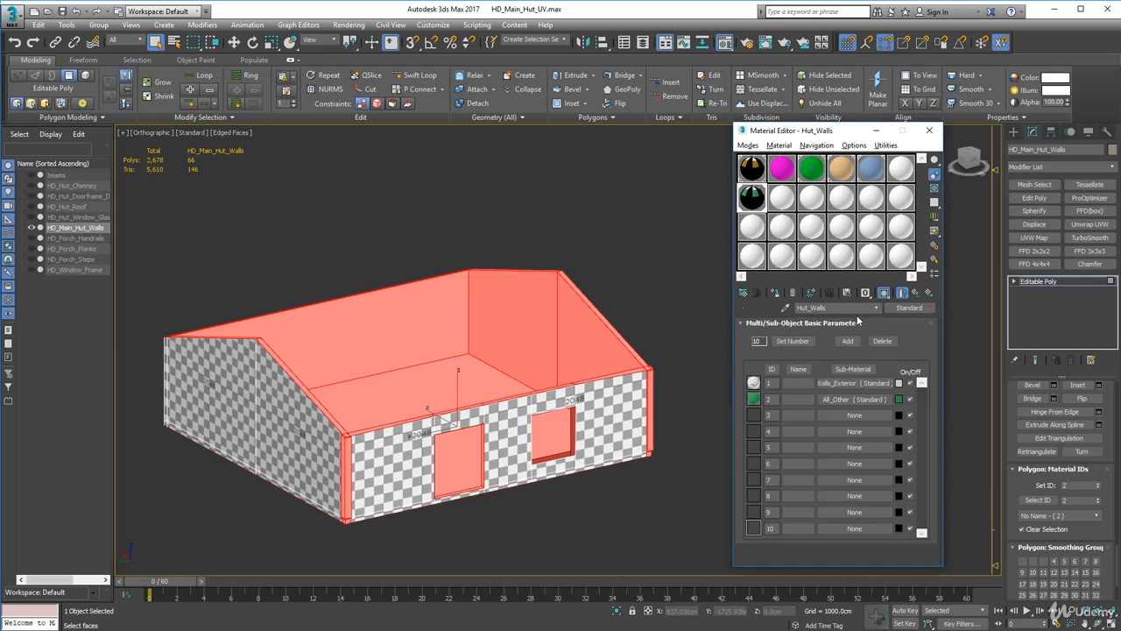
click(788, 341)
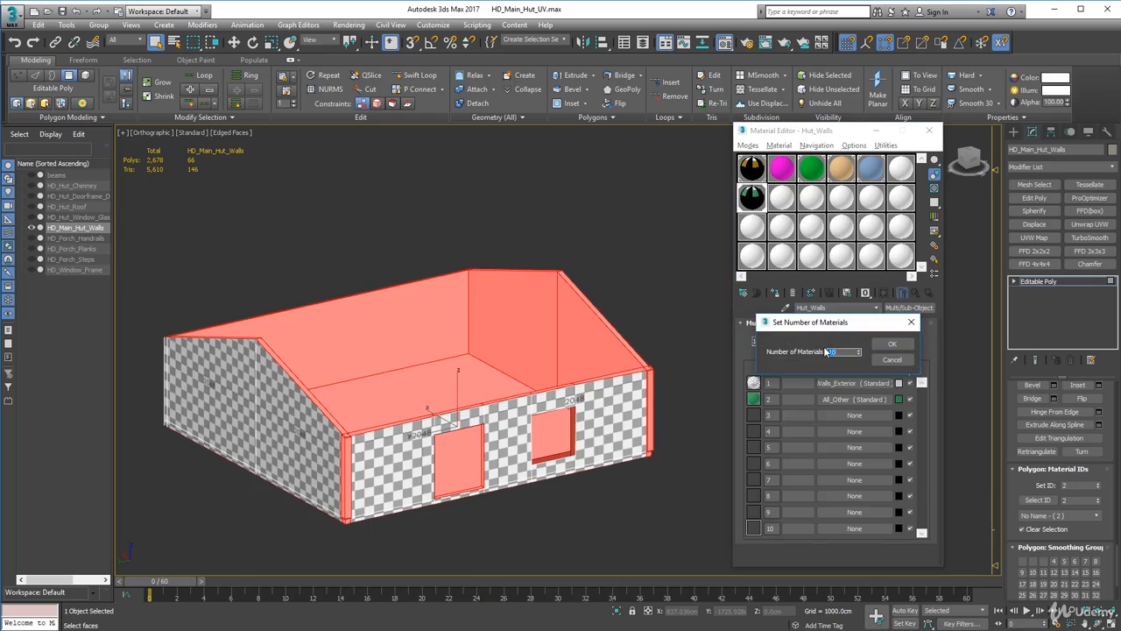
text(2)
key(Return)
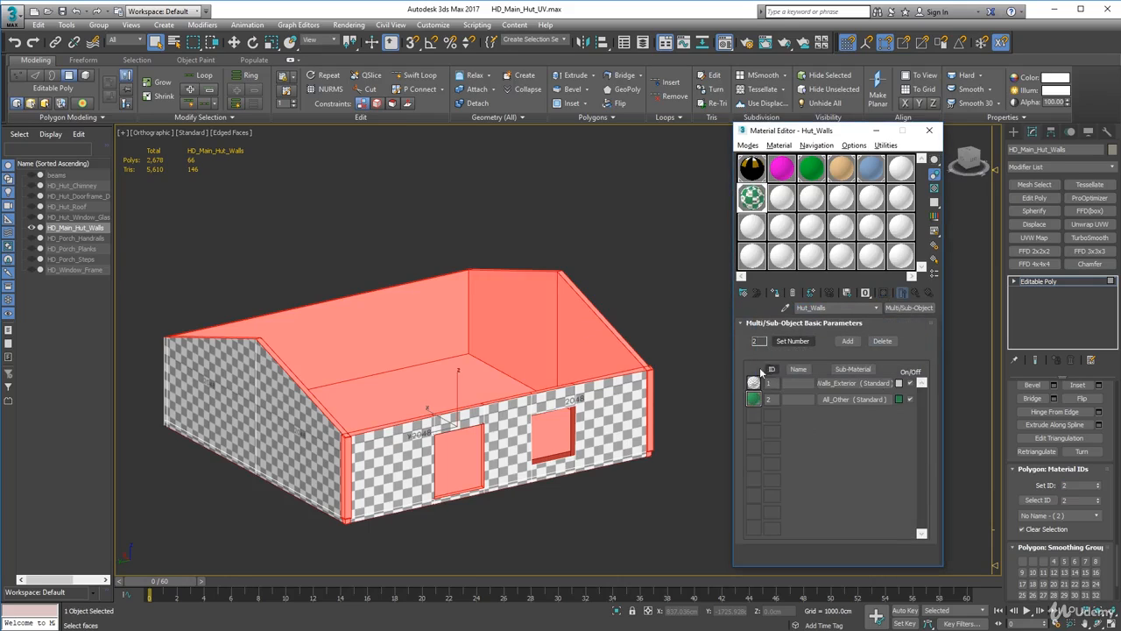
Step: Leave polygon editing, assign the Hut_Walls material to the whole walls object and close the Material Editor
click(930, 131)
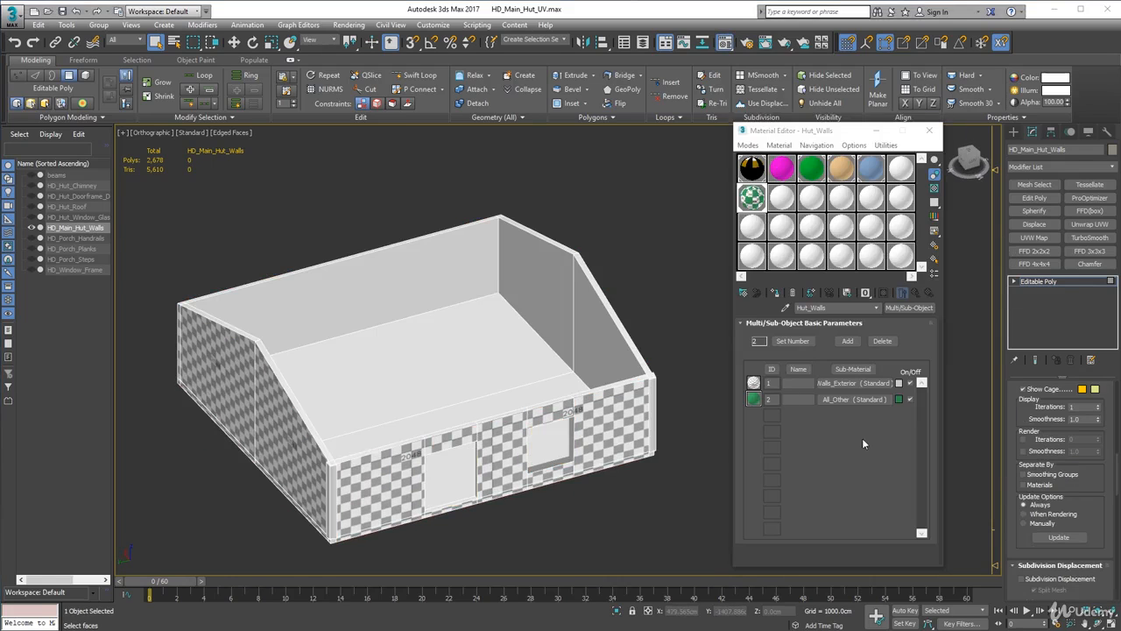
scroll(1106, 468, up, 5)
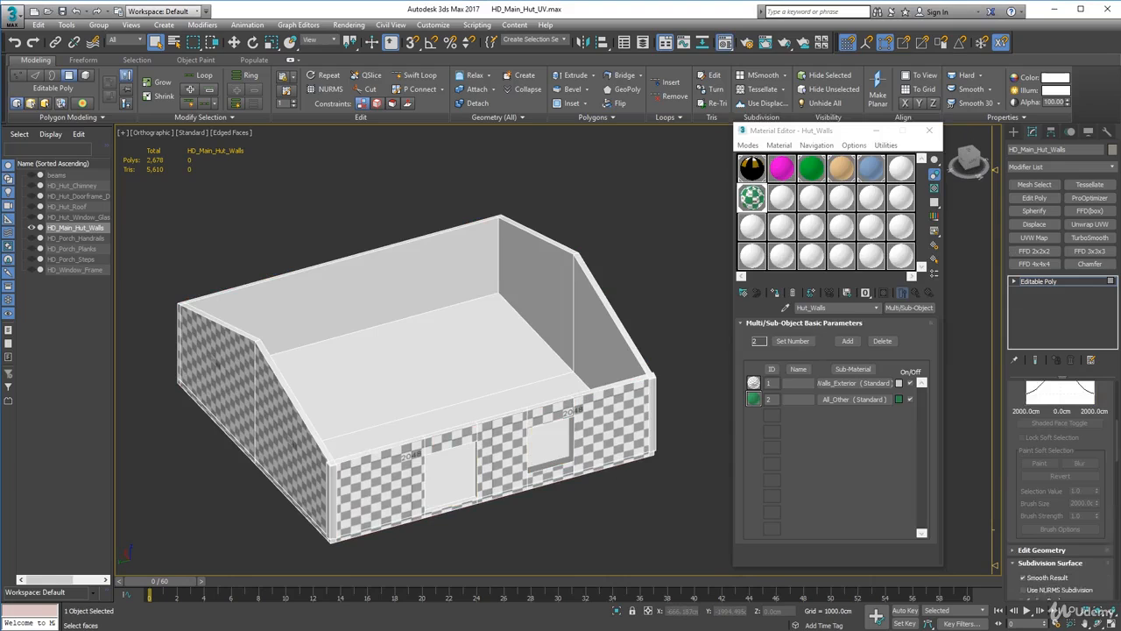
scroll(1113, 388, up, 4)
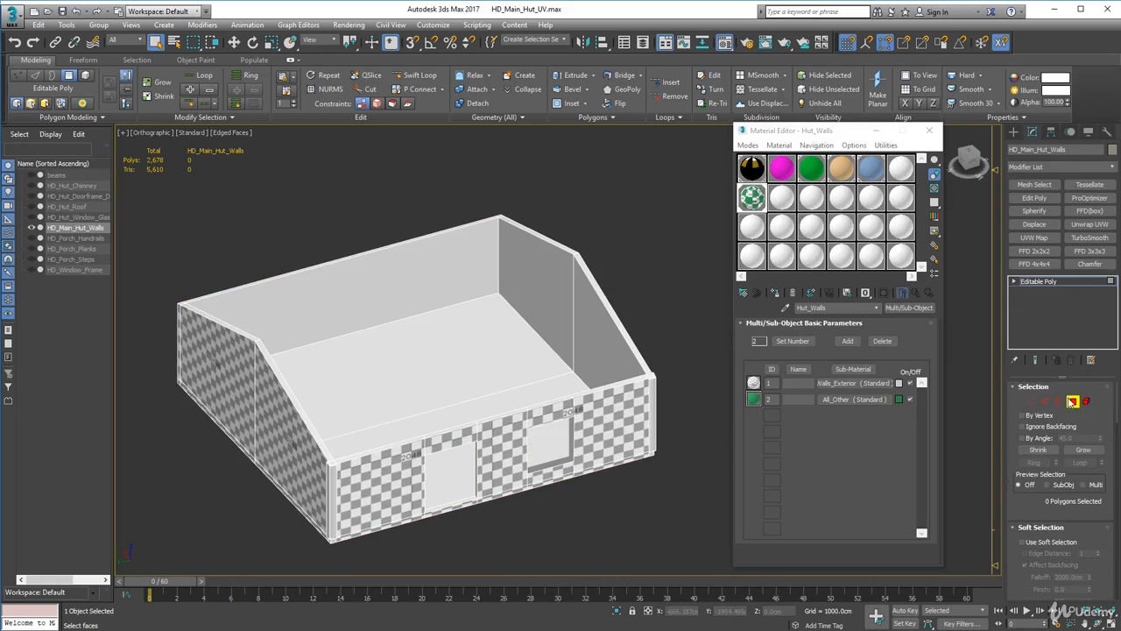
click(1072, 400)
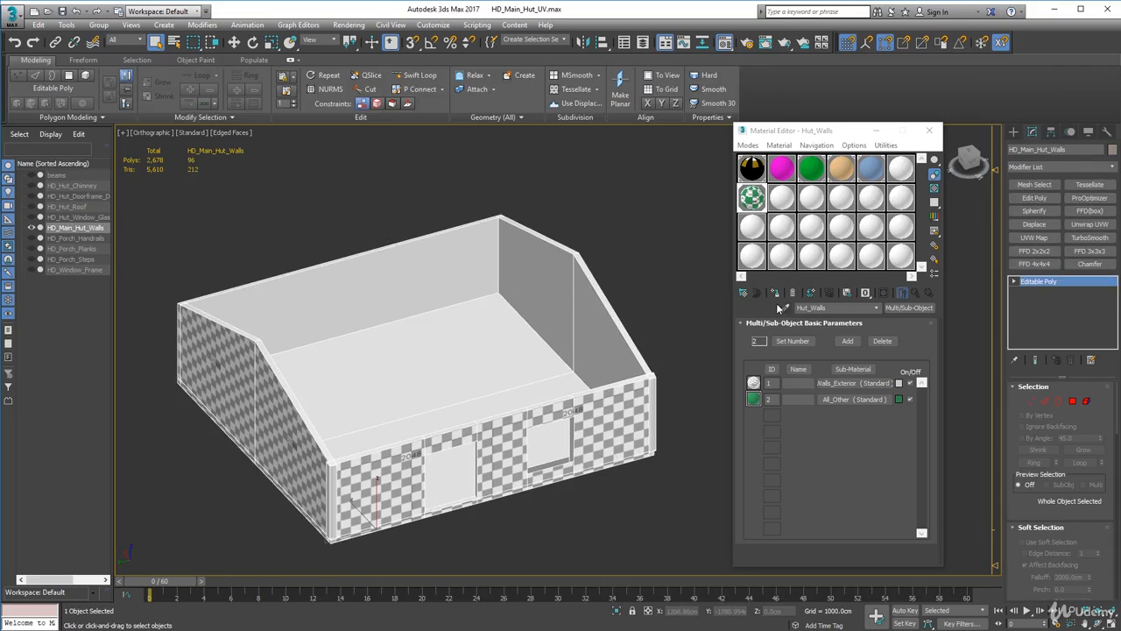
click(774, 294)
alt+middle_drag(585, 417, 246, 414)
alt+middle_drag(455, 496, 326, 423)
middle_drag(326, 465, 364, 362)
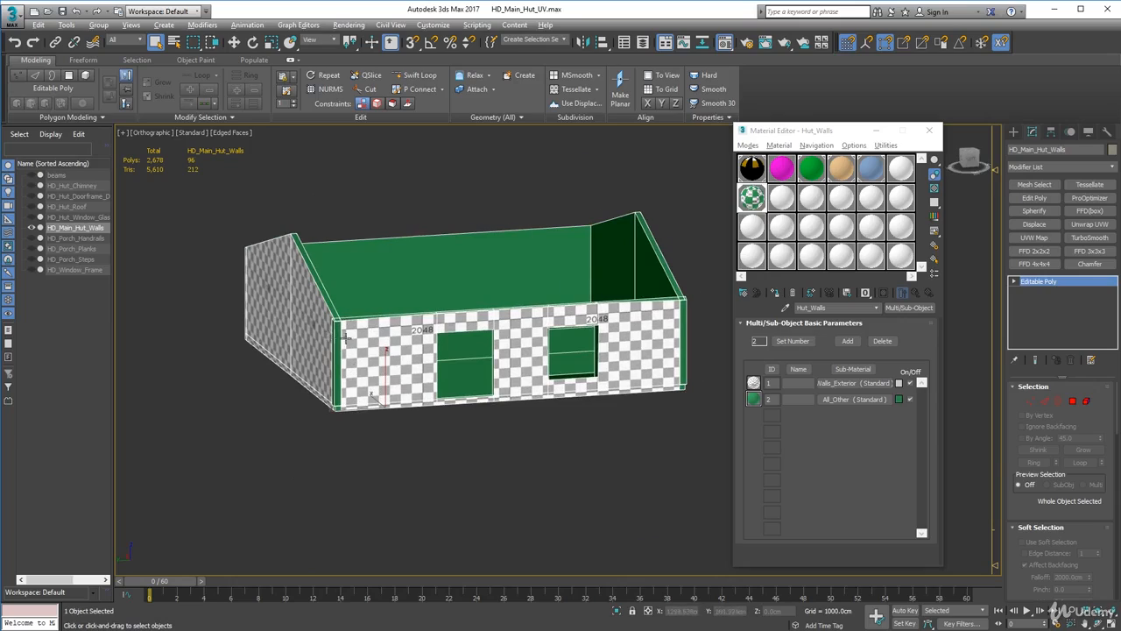
alt+middle_drag(345, 337, 298, 334)
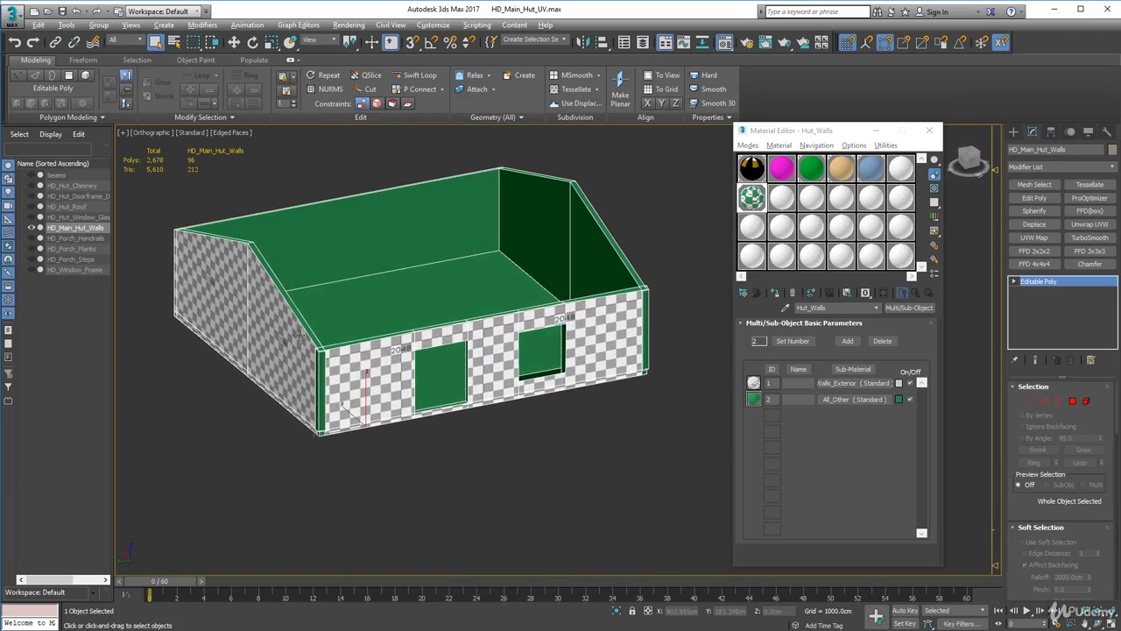
click(931, 134)
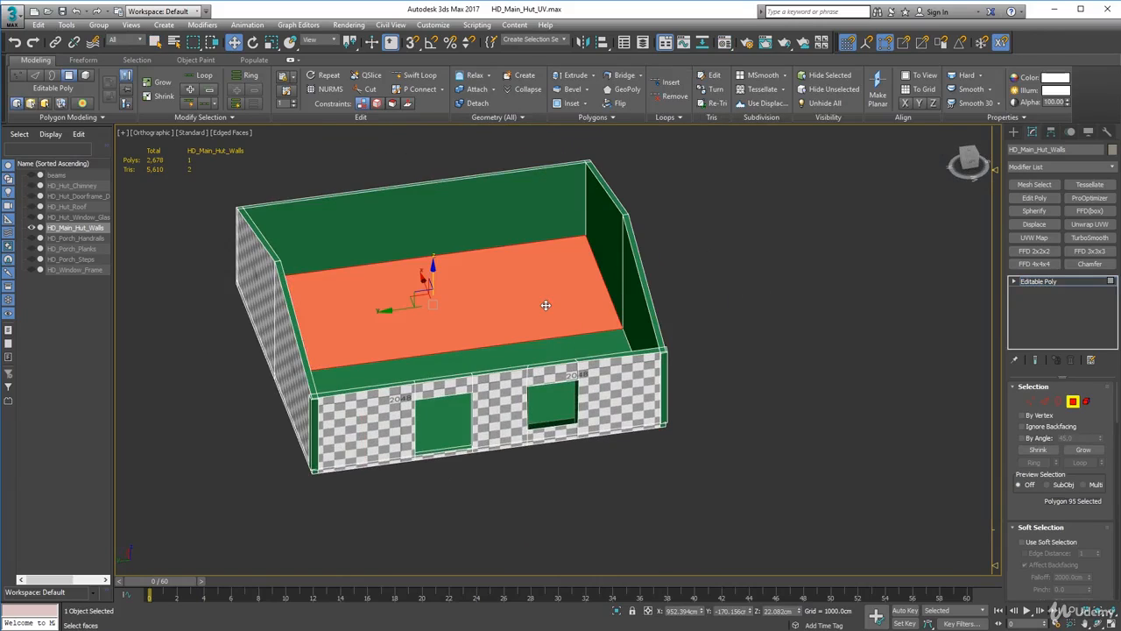
Step: Select the exterior polygons of the front wall around the door and window, including the thin strips along its base
click(700, 380)
alt+middle_drag(549, 390, 504, 371)
click(634, 350)
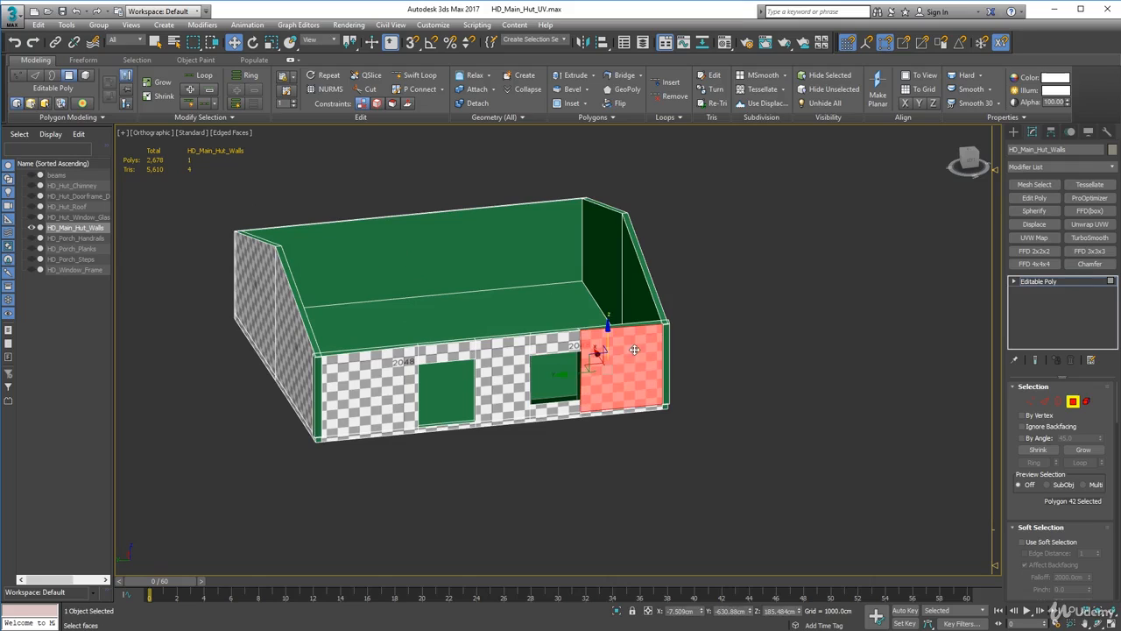
ctrl+click(542, 347)
ctrl+click(509, 354)
ctrl+click(449, 358)
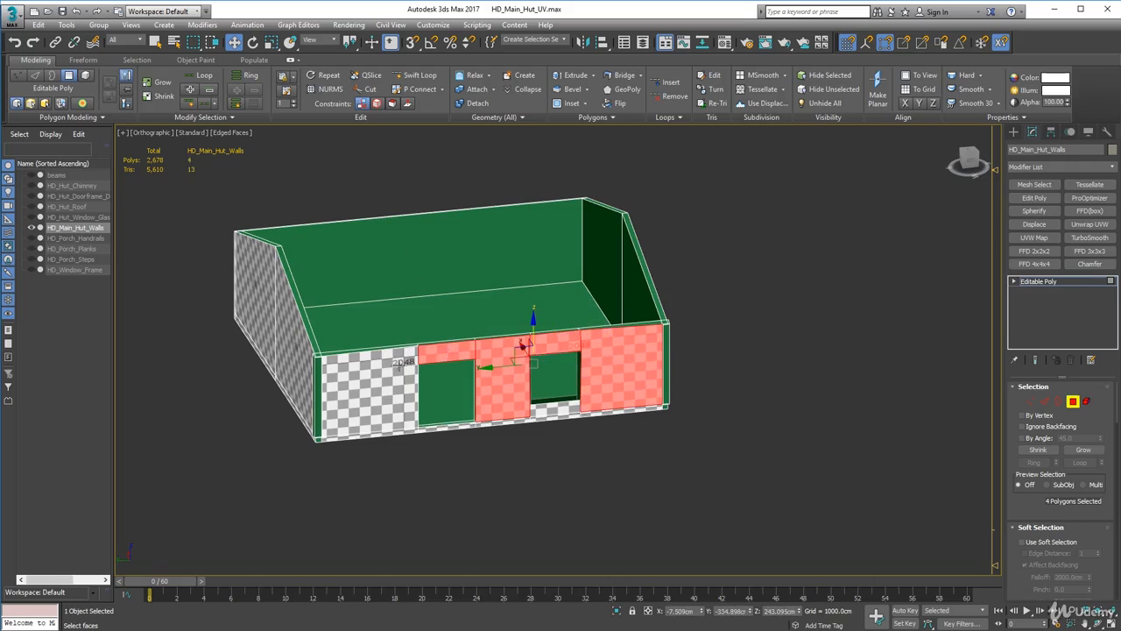
ctrl+click(396, 366)
ctrl+click(402, 429)
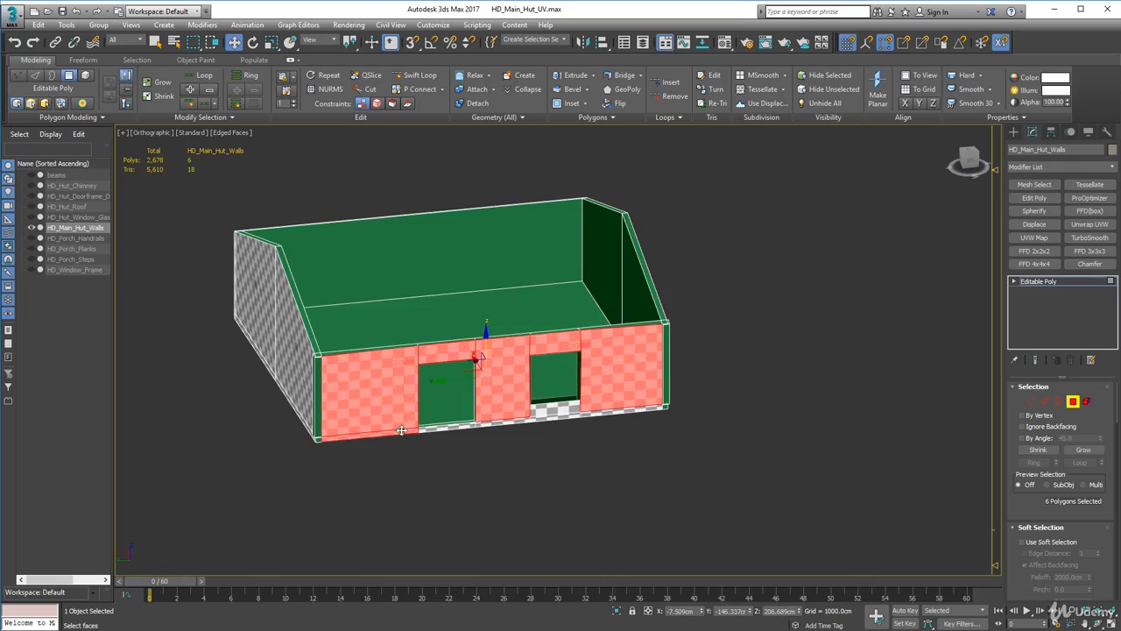
ctrl+click(445, 422)
key(q)
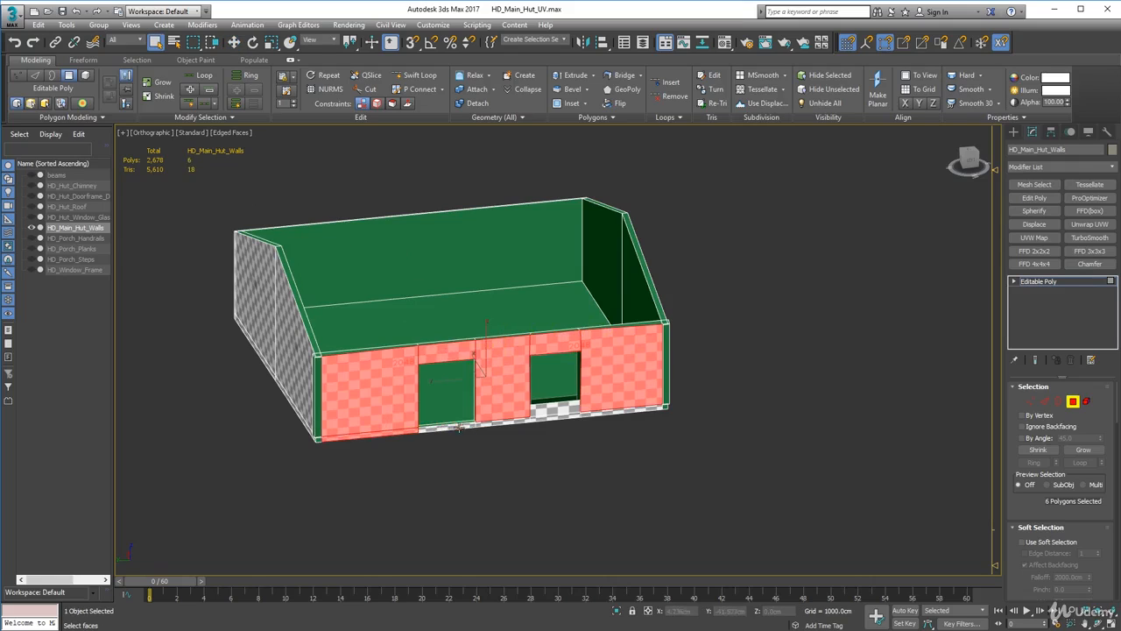
ctrl+drag(456, 439, 597, 412)
Step: Add the exterior polygons of the adjoining gable wall and its base strips to the selection
scroll(670, 452, up, 2)
alt+middle_drag(723, 501, 661, 443)
scroll(660, 443, down, 1)
ctrl+click(714, 427)
ctrl+click(725, 458)
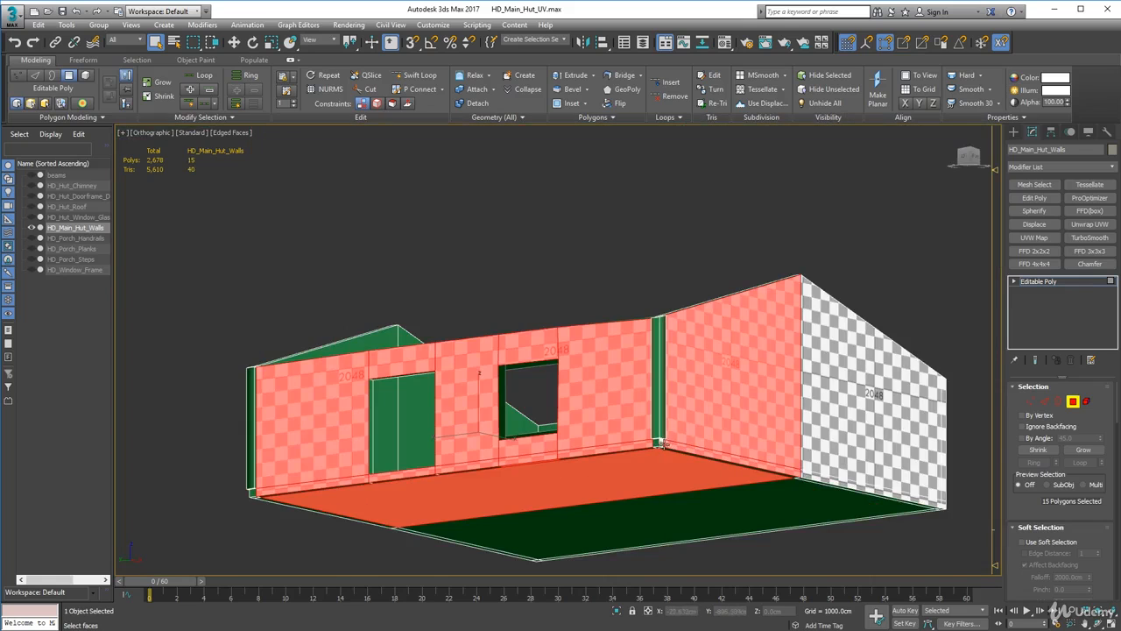
ctrl+click(853, 485)
ctrl+click(859, 451)
alt+middle_drag(859, 451, 592, 565)
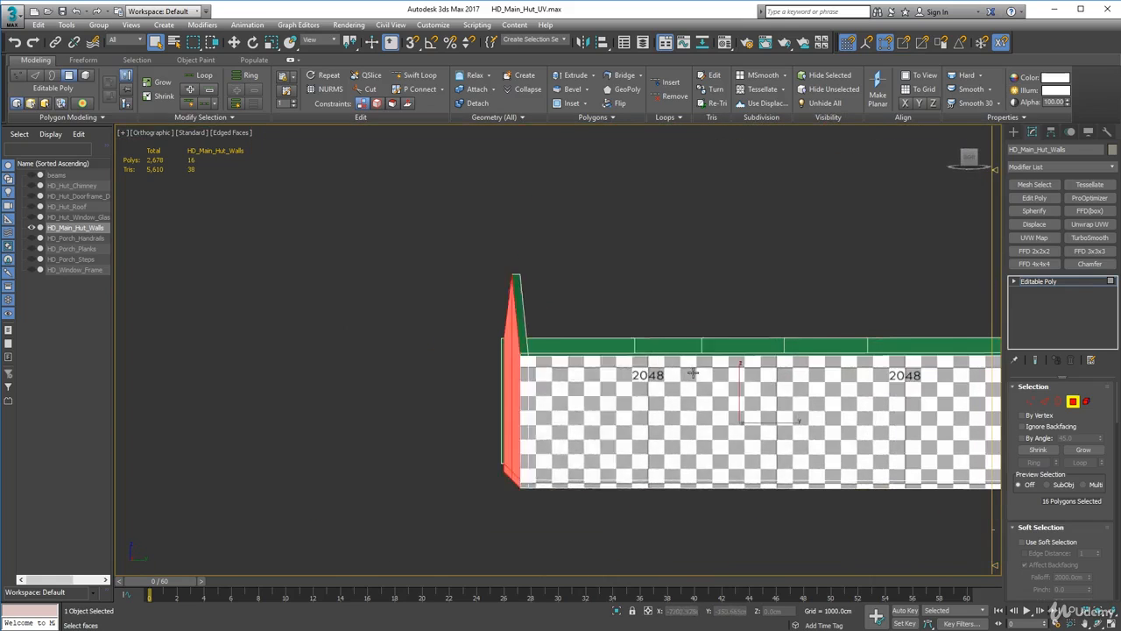
Step: Add the exterior back wall polygons and their base strips to the selection
ctrl+click(613, 418)
ctrl+click(566, 418)
ctrl+click(566, 488)
ctrl+click(604, 488)
middle_drag(657, 456, 788, 420)
ctrl+click(764, 416)
scroll(923, 413, up, 3)
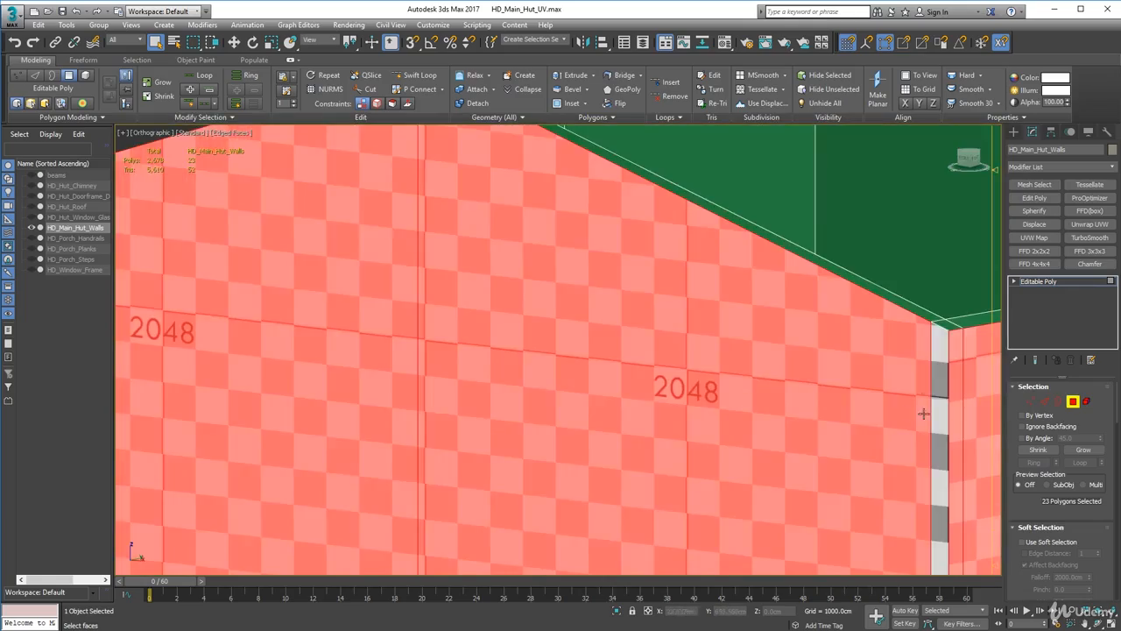
Step: Add the narrow corner strip and the remaining exterior wall polygons to complete the exterior selection
ctrl+click(939, 413)
middle_drag(932, 526, 870, 283)
alt+middle_drag(871, 450, 653, 388)
ctrl+click(653, 388)
ctrl+click(654, 418)
middle_drag(963, 385, 621, 382)
ctrl+click(655, 382)
ctrl+click(655, 427)
alt+middle_drag(655, 428, 574, 442)
scroll(490, 376, down, 4)
Step: Invert the polygon selection to pick every face other than the exterior walls
click(39, 25)
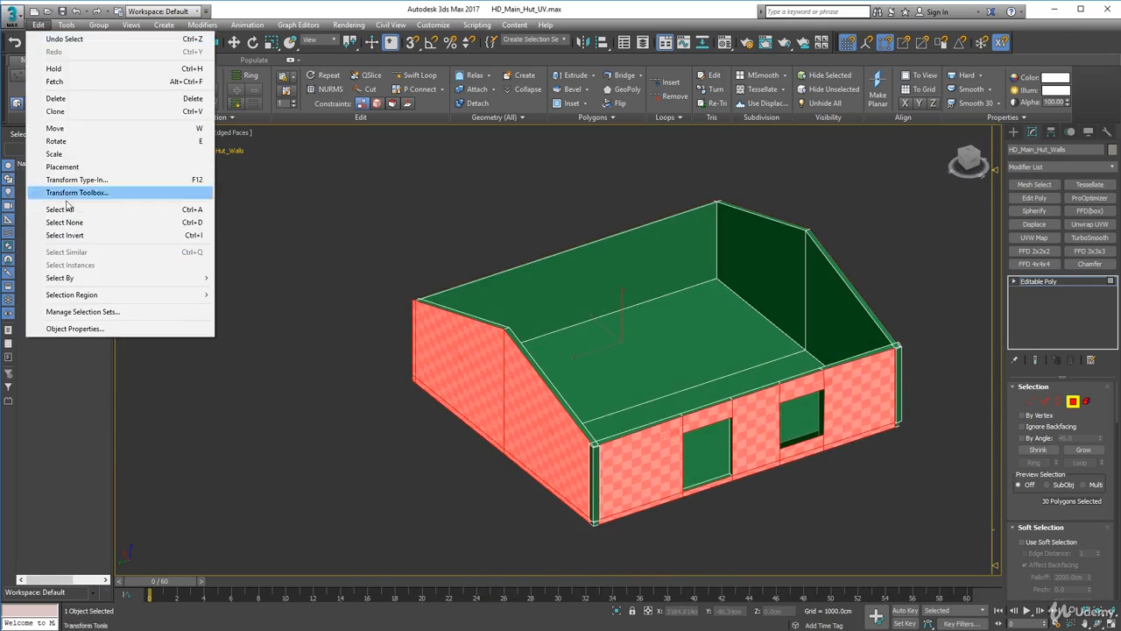
click(70, 235)
alt+middle_drag(411, 333, 527, 318)
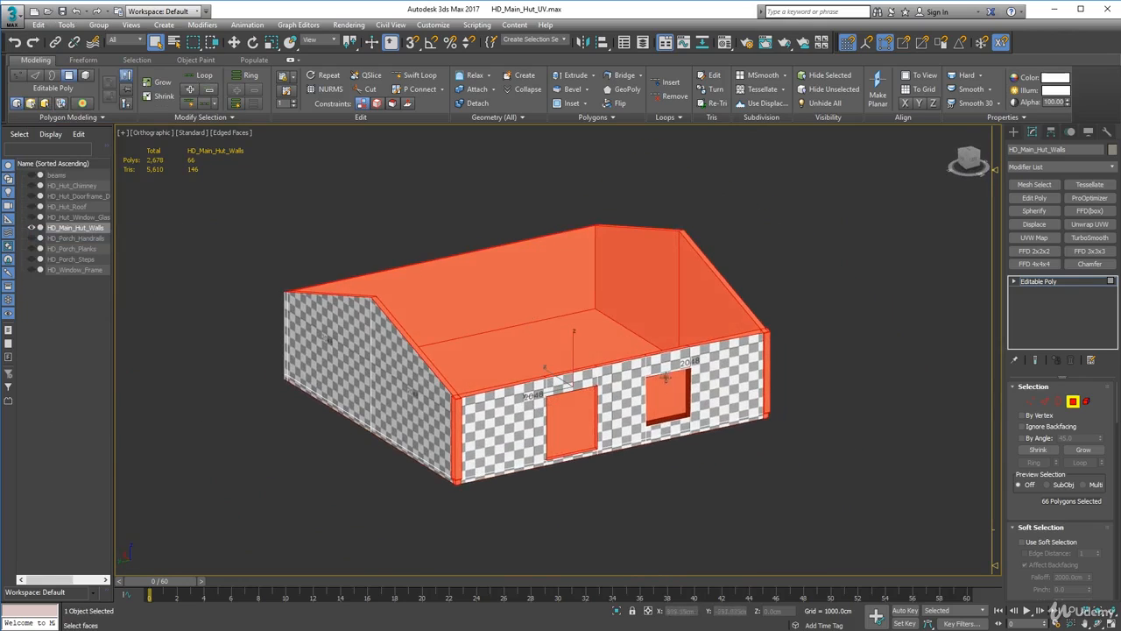
alt+middle_drag(482, 381, 567, 359)
alt+middle_drag(486, 342, 453, 421)
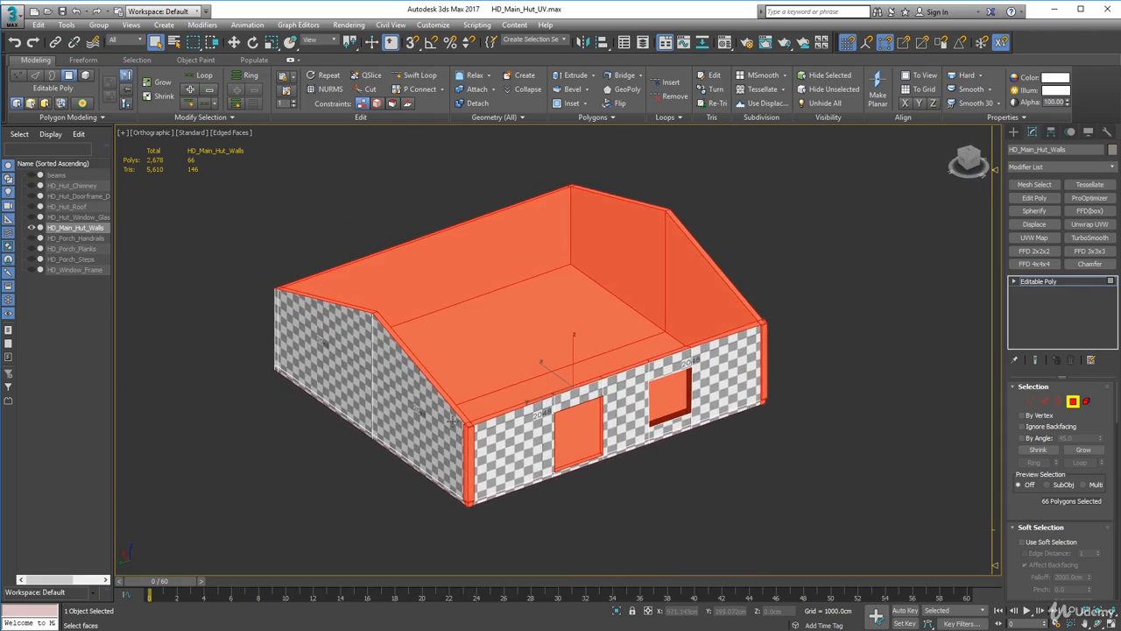
middle_drag(489, 275, 372, 276)
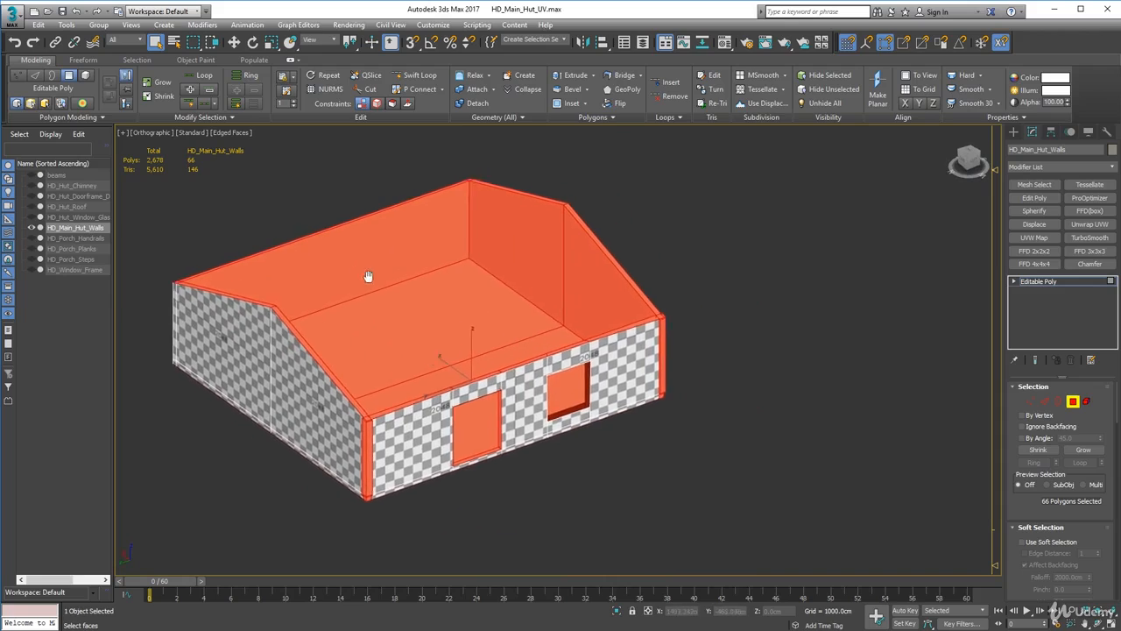
Step: Add an Unwrap UVW modifier to the selected polygons, open the UV Editor and place it beside the model
click(1086, 224)
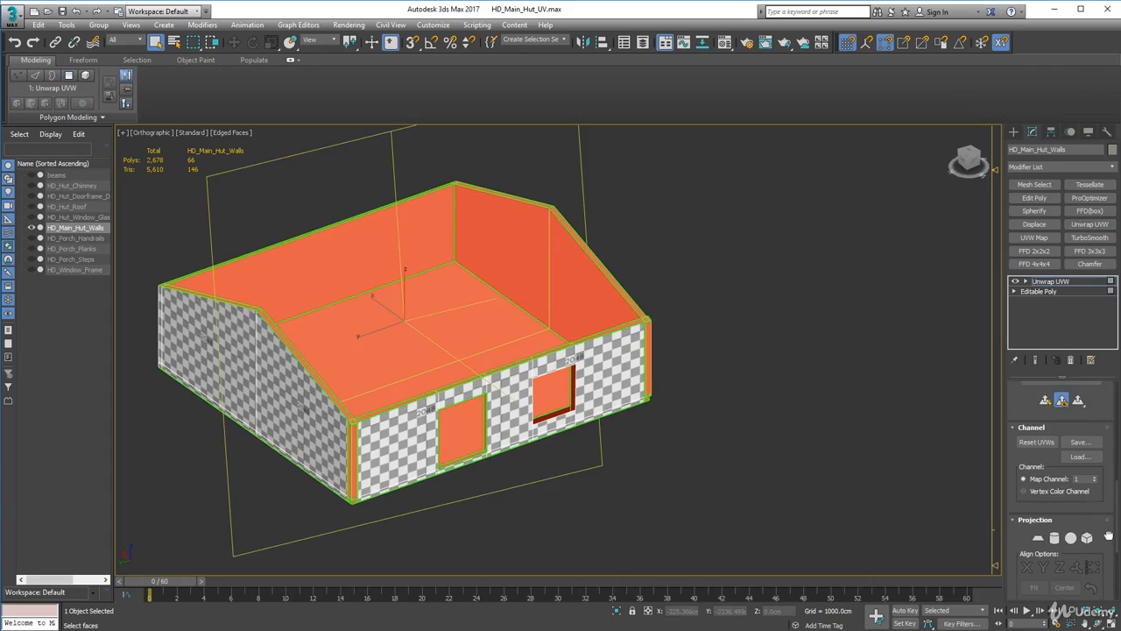
scroll(1108, 536, down, 5)
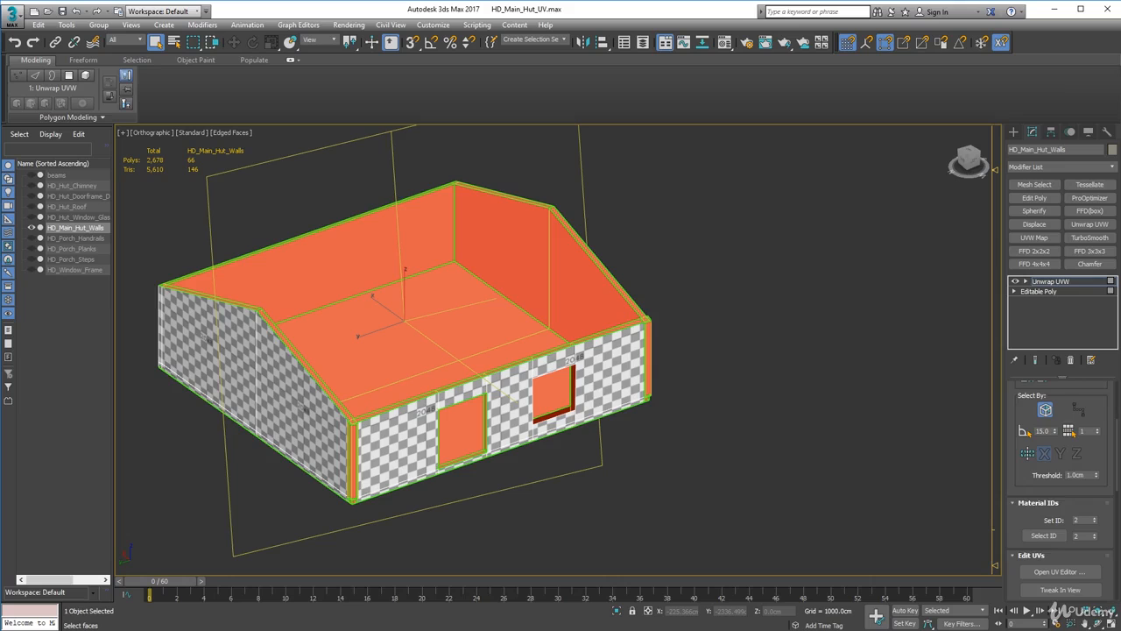
click(1060, 571)
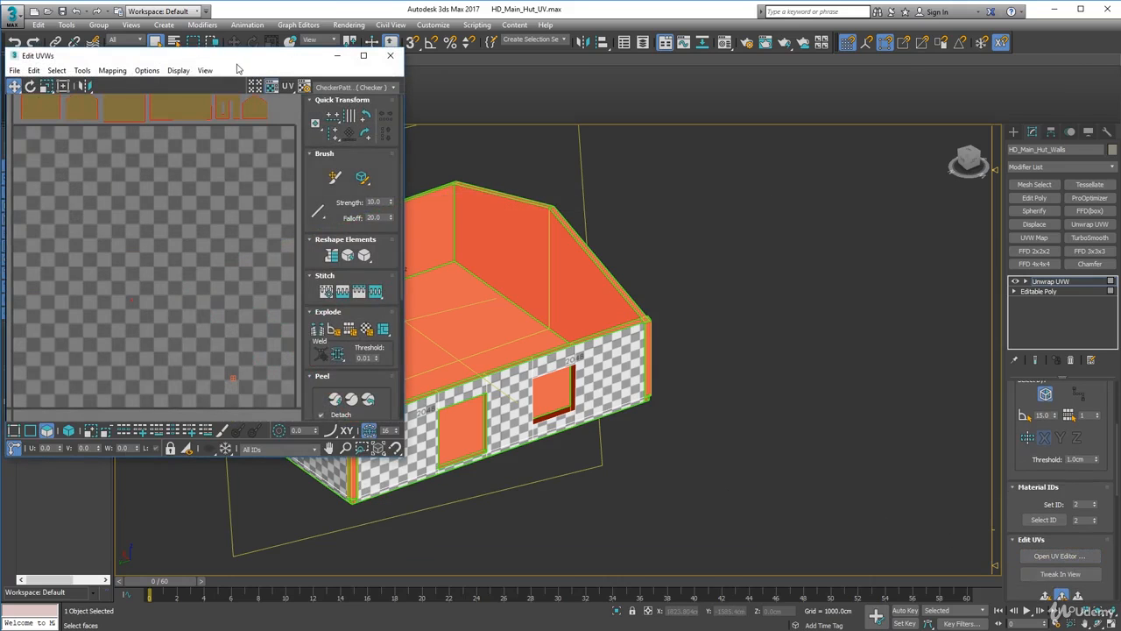
drag(227, 52, 773, 108)
scroll(750, 389, down, 4)
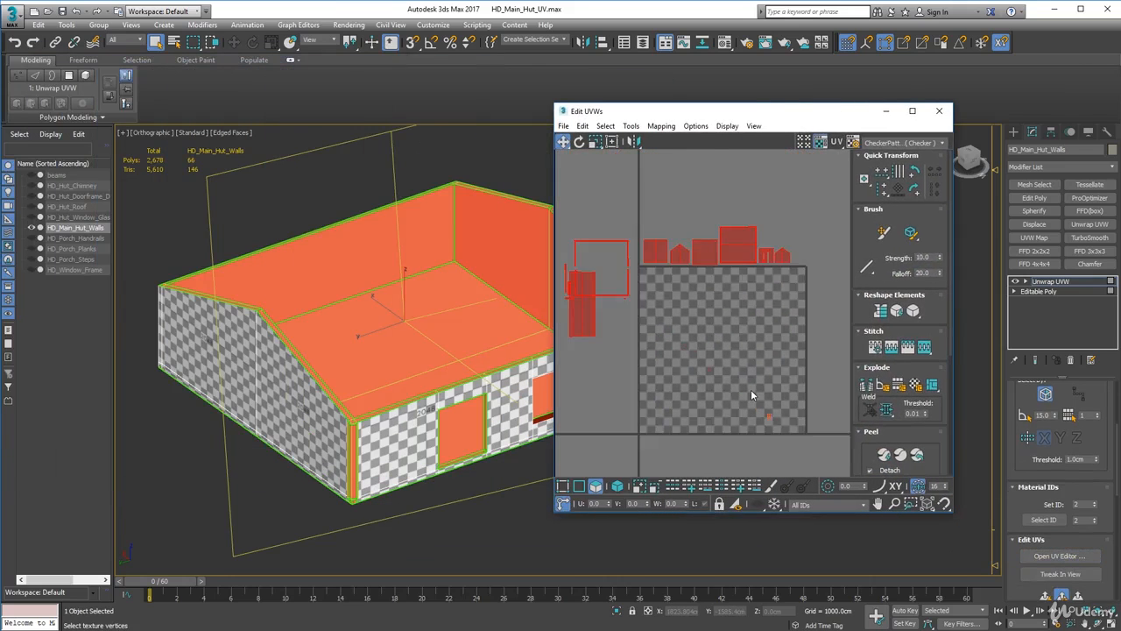
scroll(693, 368, up, 2)
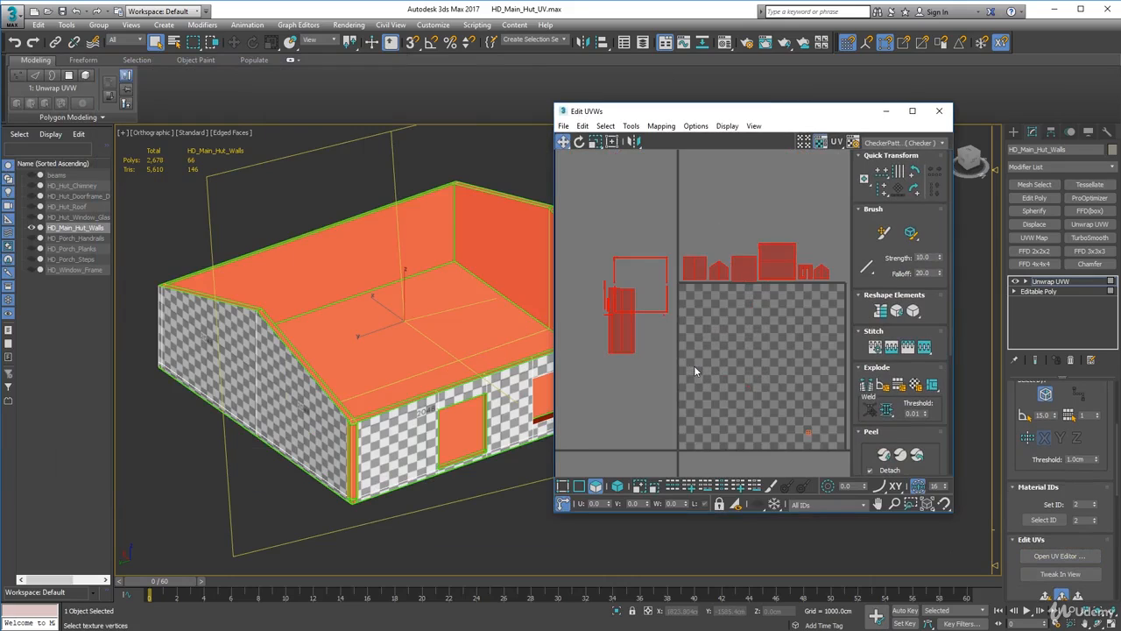
scroll(692, 365, up, 2)
scroll(701, 364, up, 3)
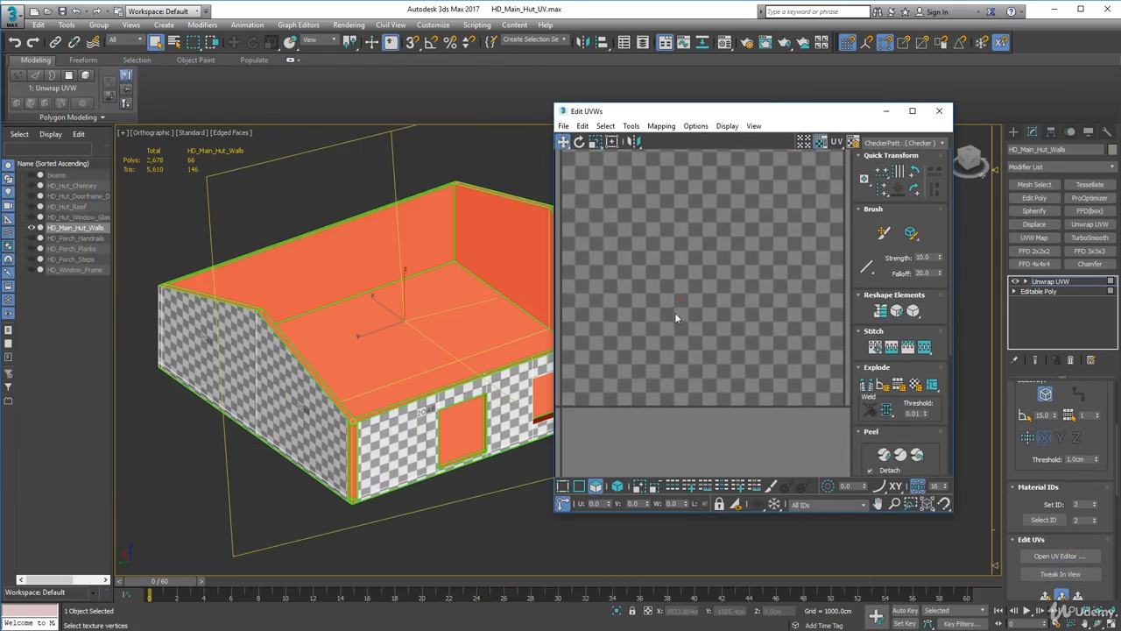
Step: Select all the UV faces, including the outlying ones below the tile, and pack them into the UV tile with rescaling on
scroll(676, 302, up, 4)
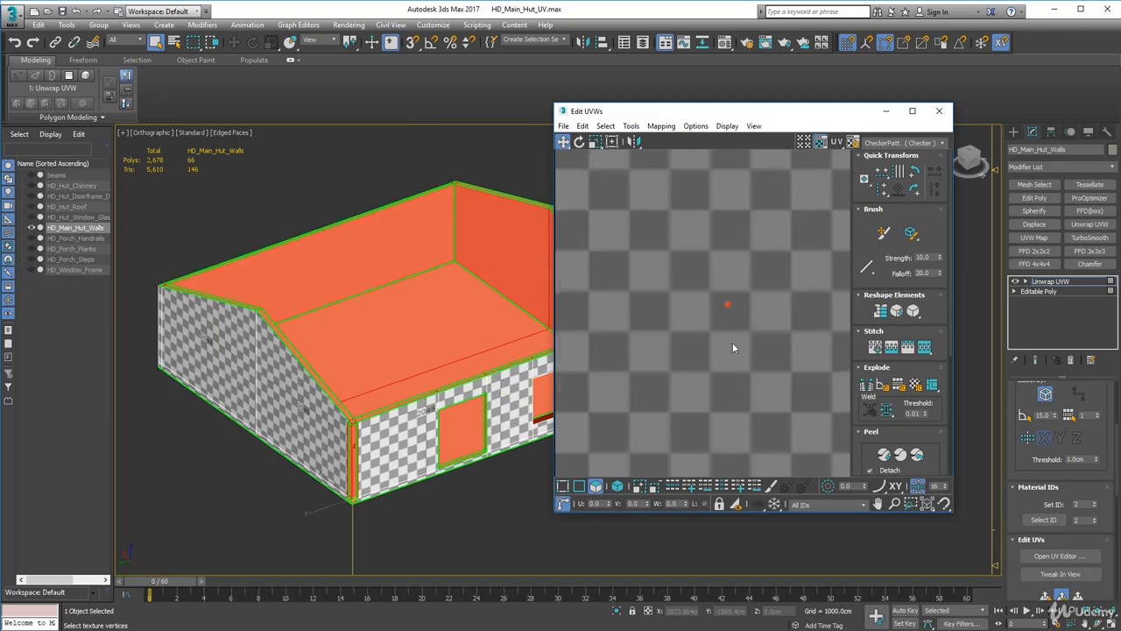
scroll(727, 337, down, 6)
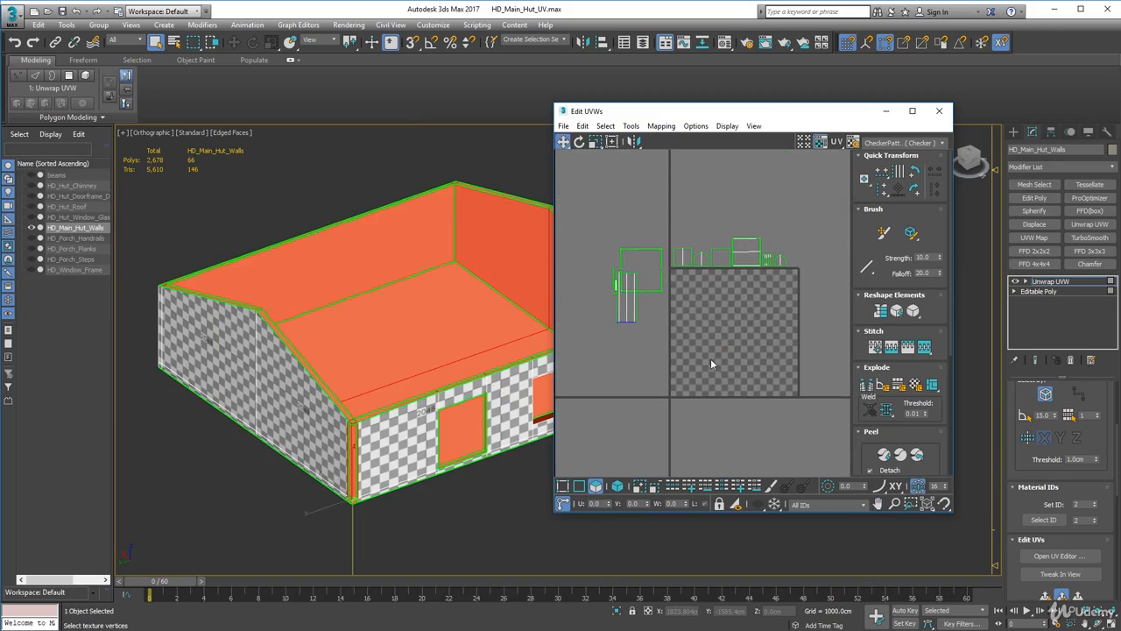
scroll(711, 360, up, 2)
scroll(660, 266, down, 3)
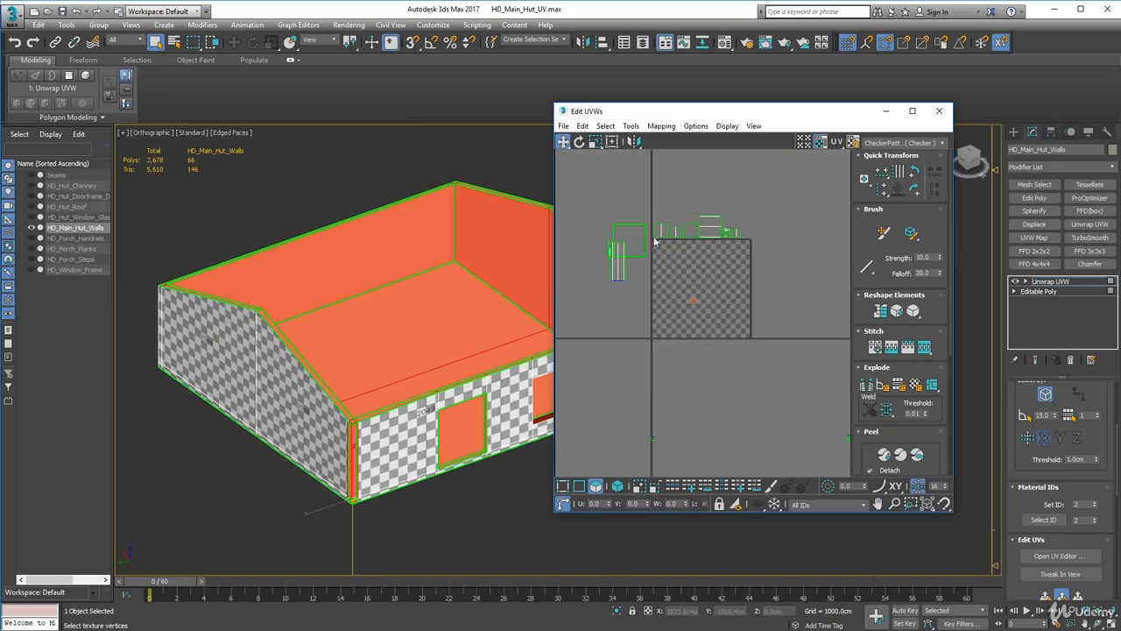
key(ctrl+a)
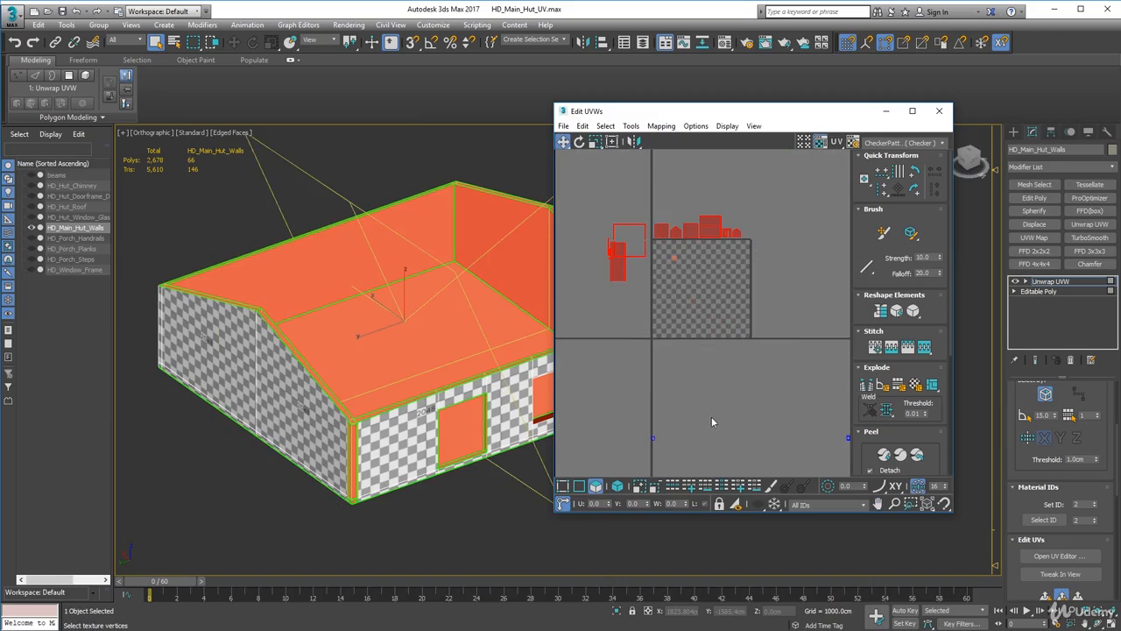
scroll(695, 416, down, 3)
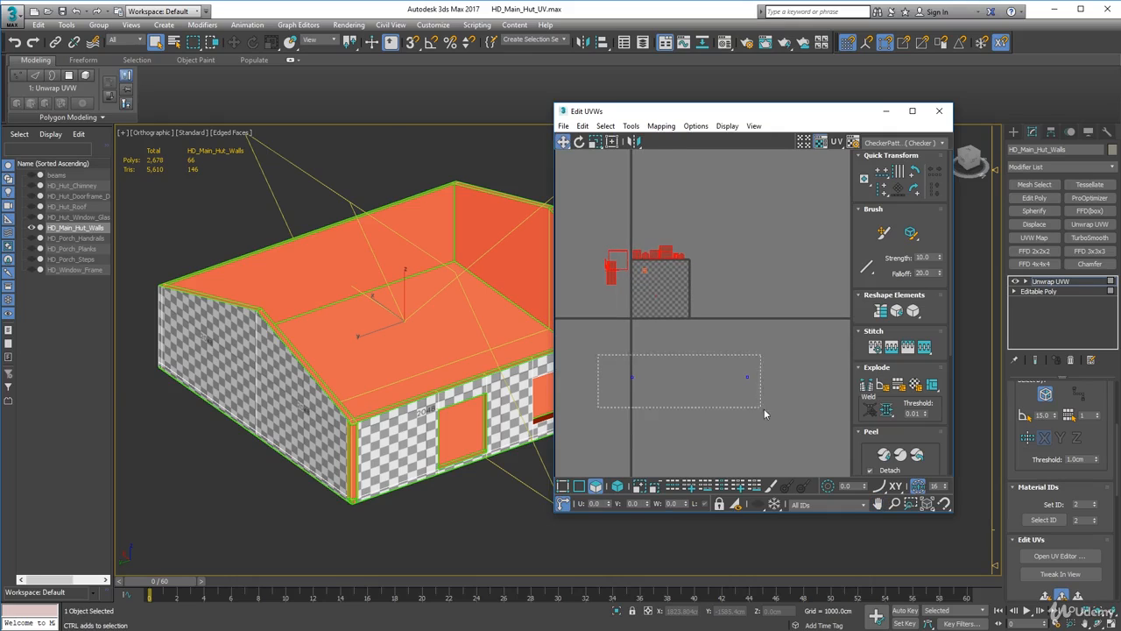
drag(764, 408, 761, 408)
middle_drag(681, 418, 719, 376)
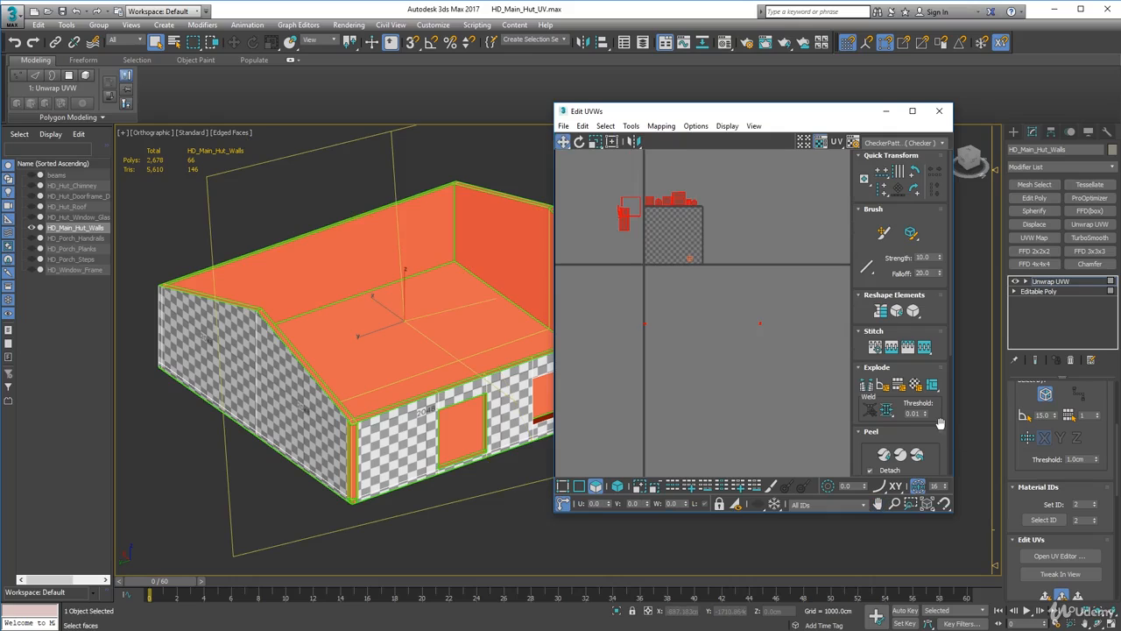
drag(939, 423, 928, 226)
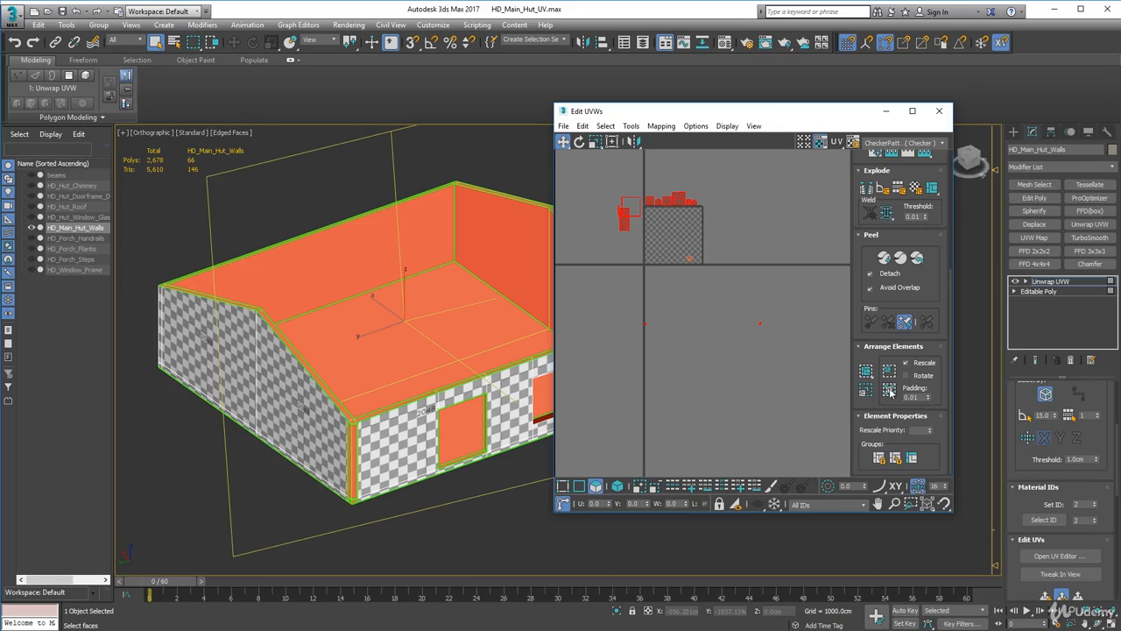
click(888, 391)
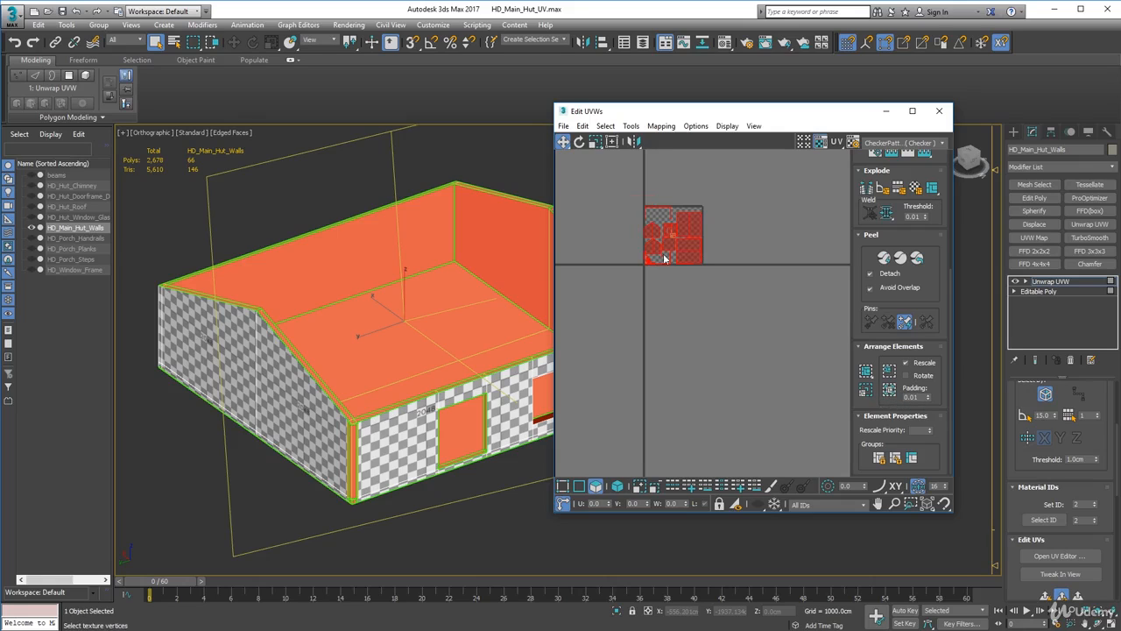
Step: Clear the face selection and select both complete gable-shaped wall shells by element
scroll(663, 251, up, 7)
middle_drag(673, 233, 673, 308)
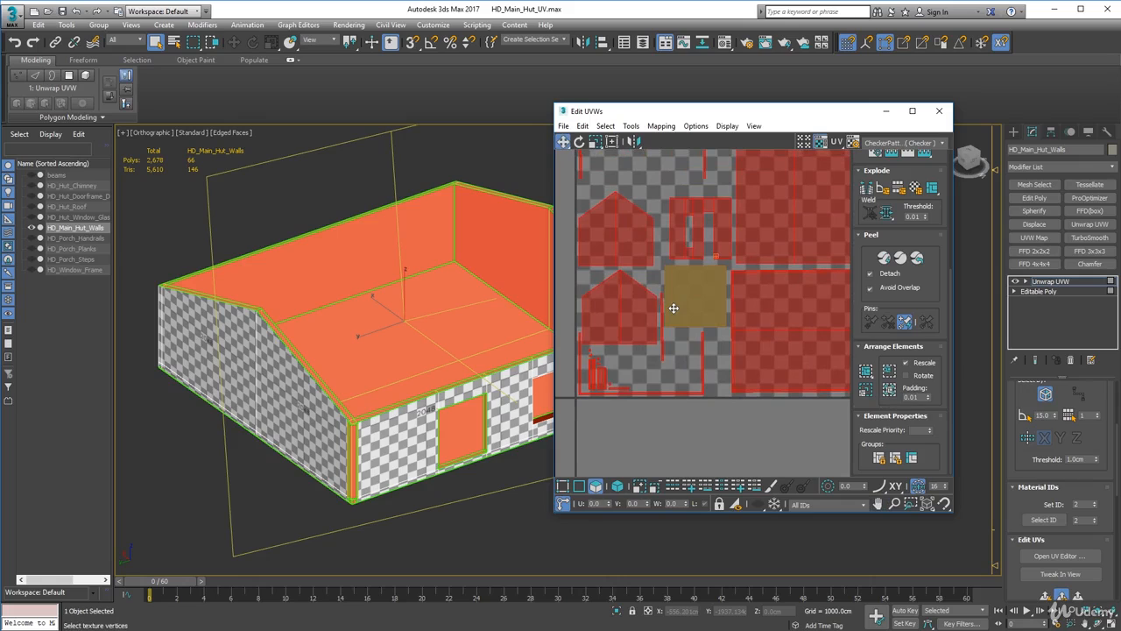
scroll(613, 359, up, 6)
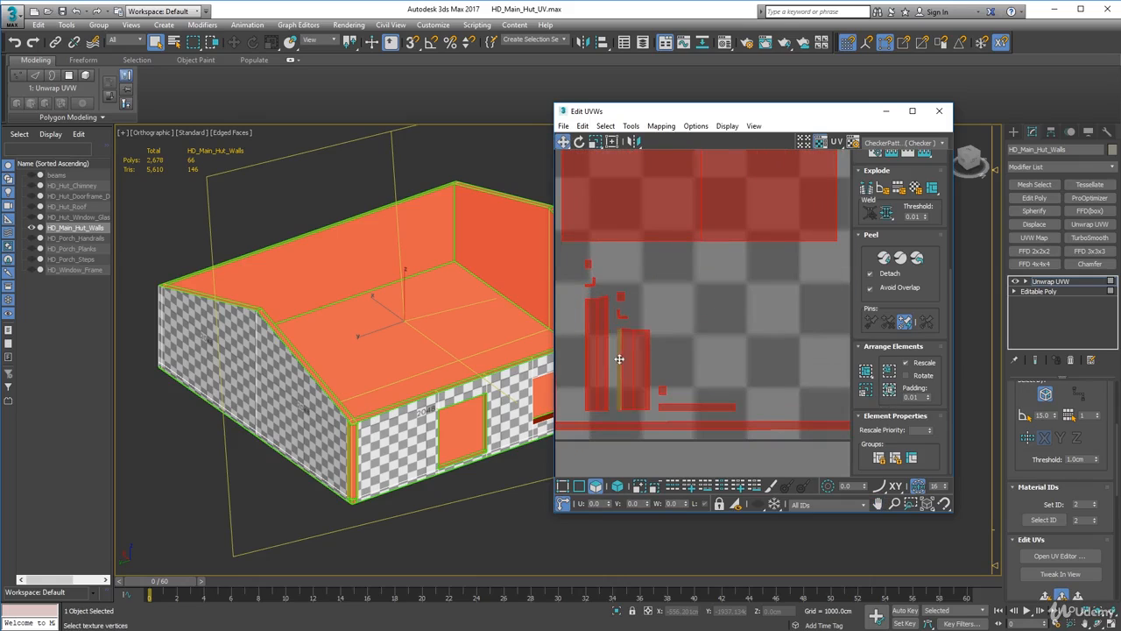
click(630, 293)
scroll(638, 308, down, 6)
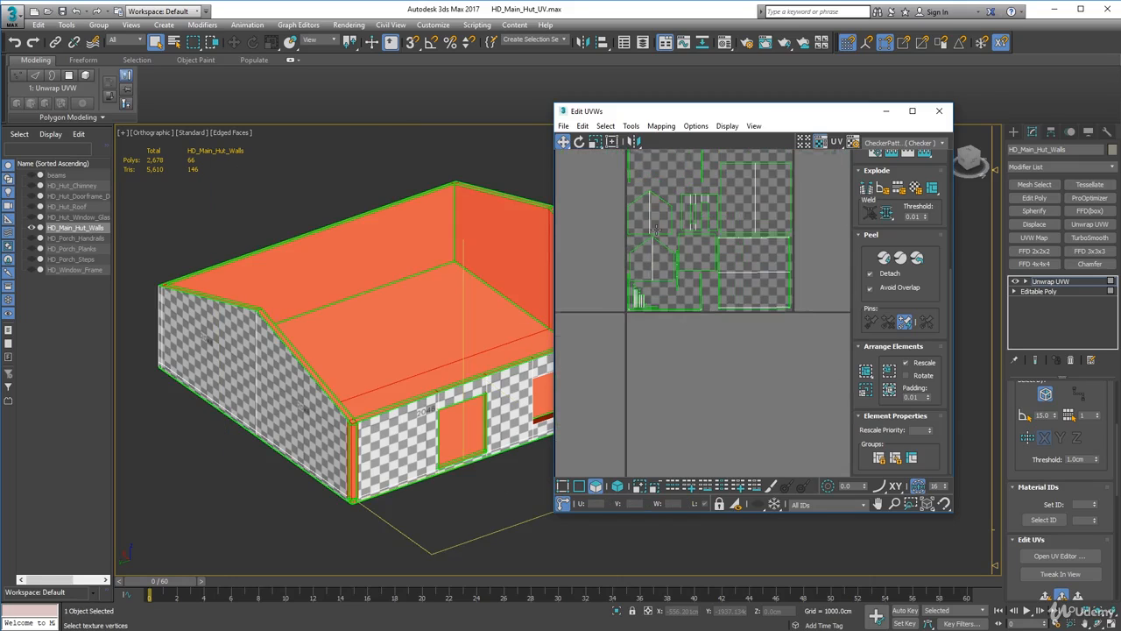
middle_drag(645, 271, 658, 324)
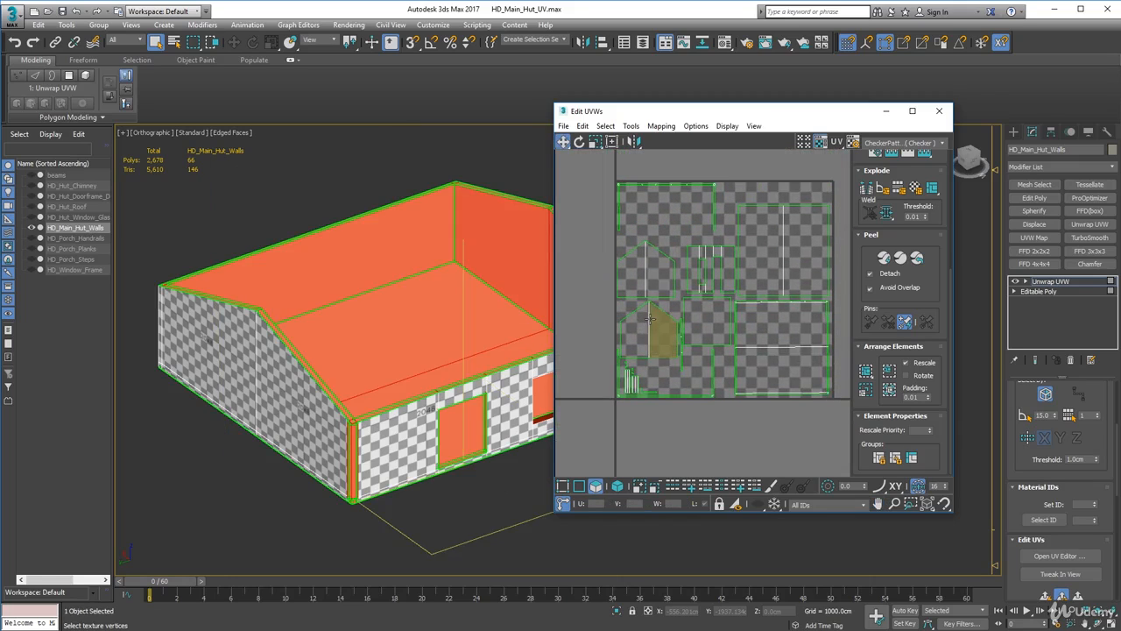
click(653, 266)
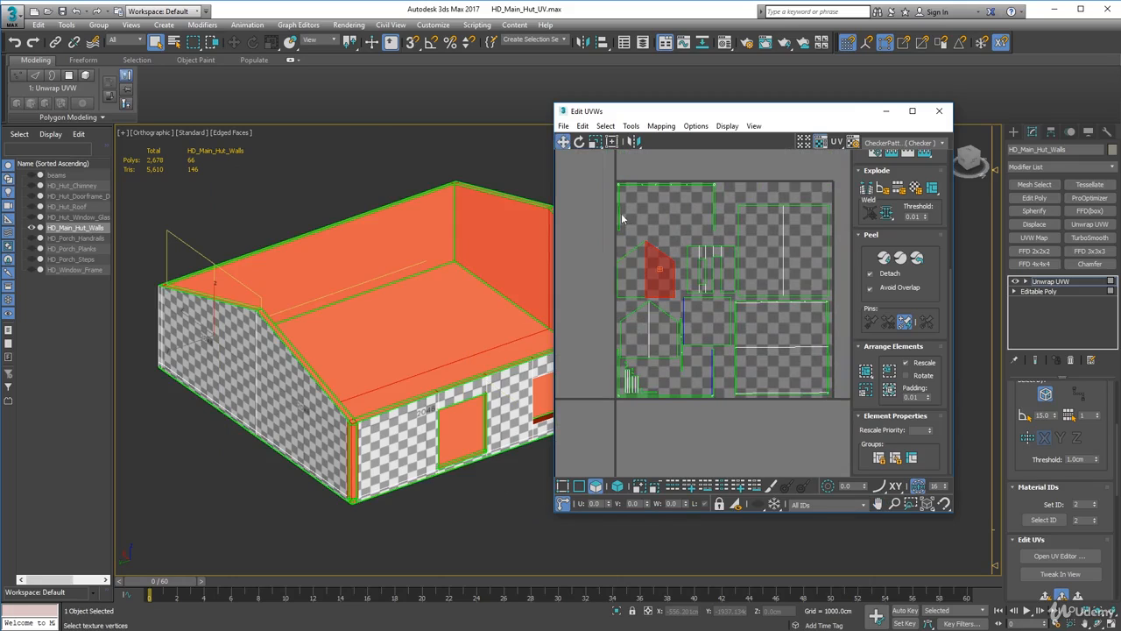
drag(652, 266, 662, 282)
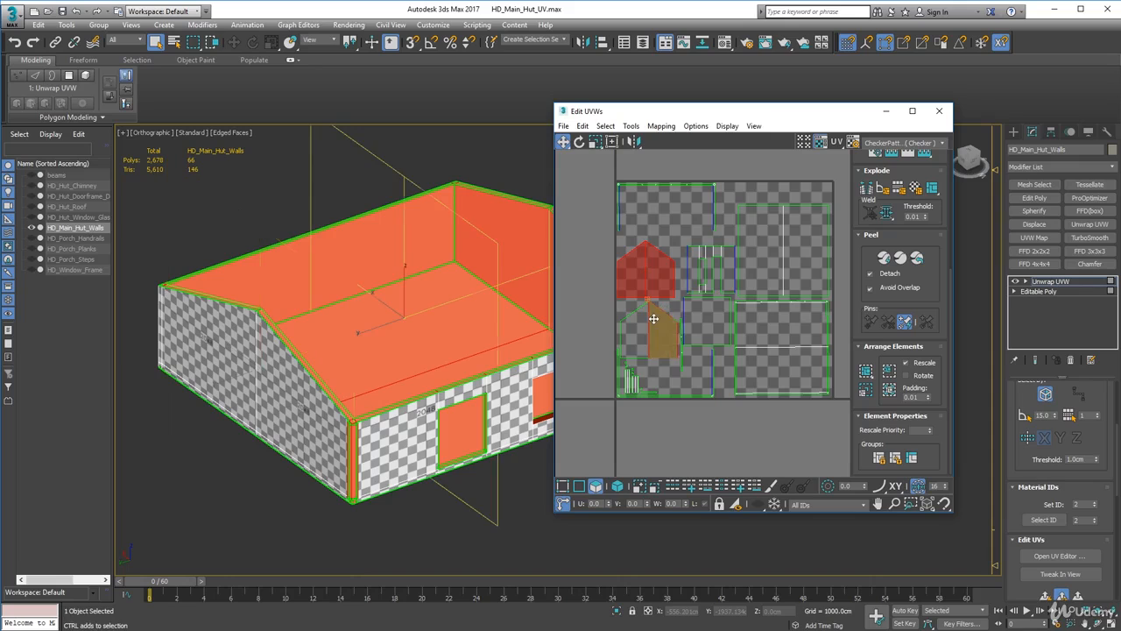
ctrl+click(662, 327)
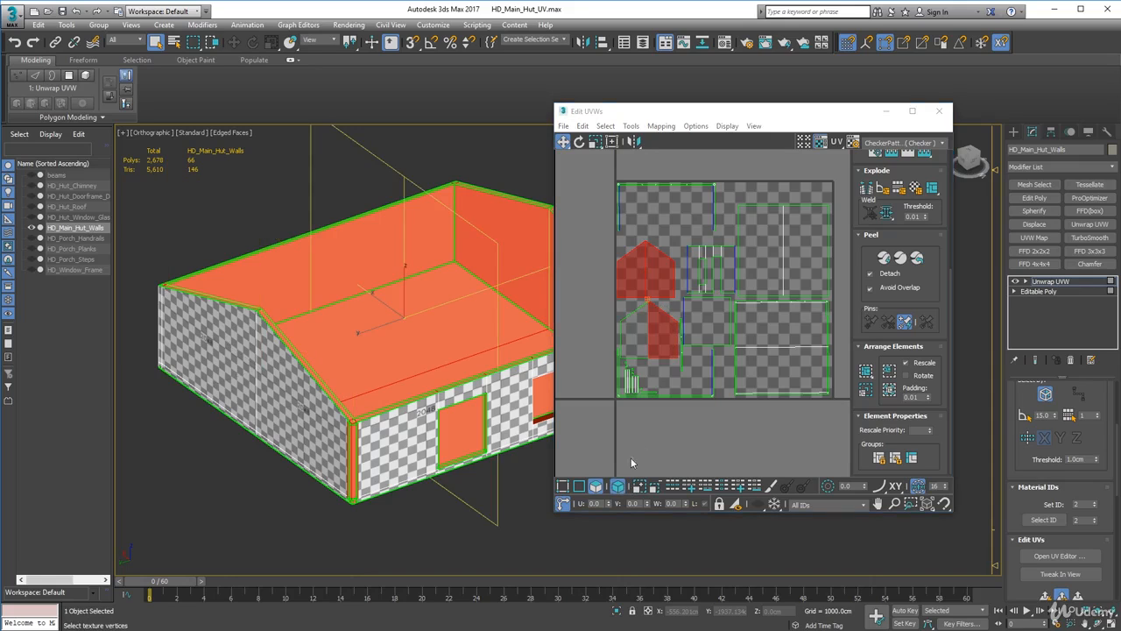
click(664, 377)
click(663, 329)
ctrl+click(659, 275)
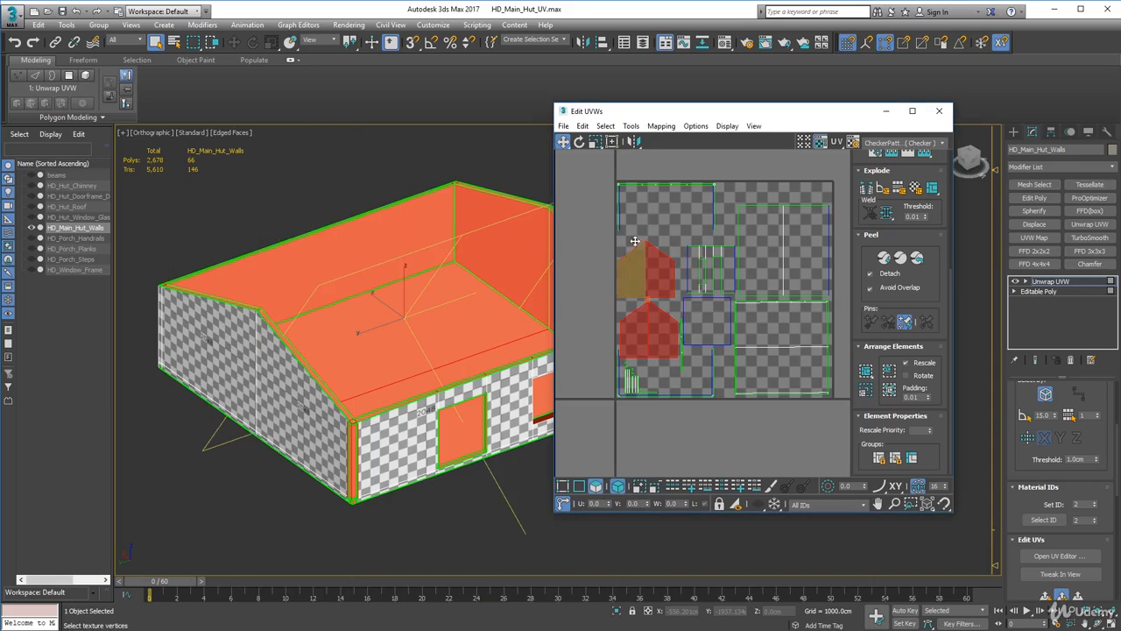
Step: Scale the two gable shells down uniformly to about 70 percent and place them side by side in the UV tile's upper-left corner
click(596, 143)
drag(656, 278, 655, 310)
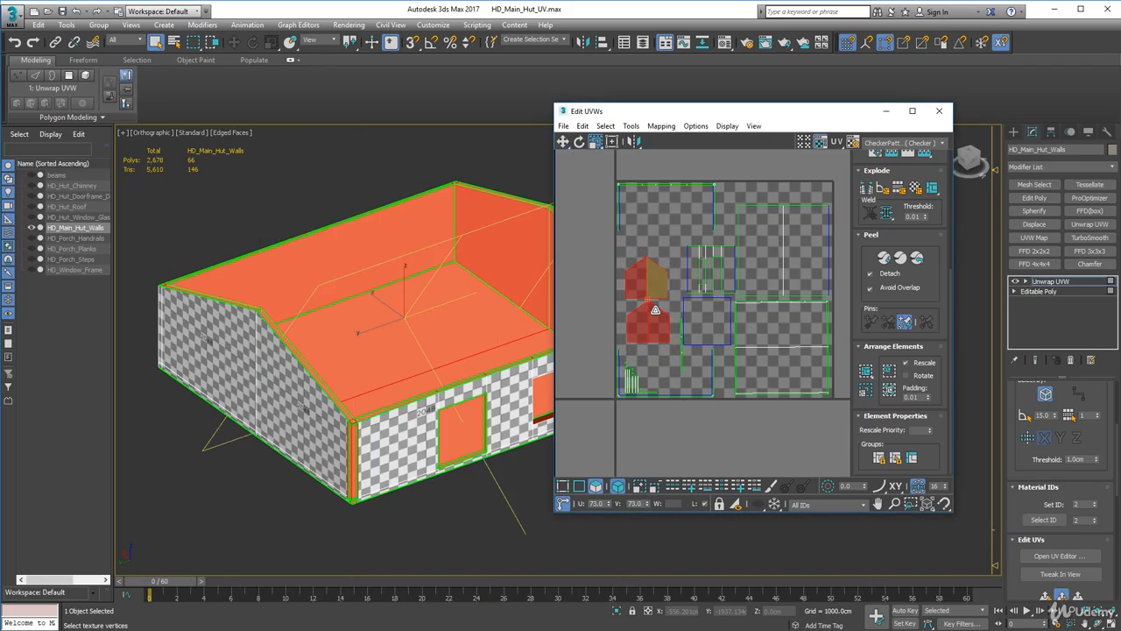
click(666, 256)
click(655, 280)
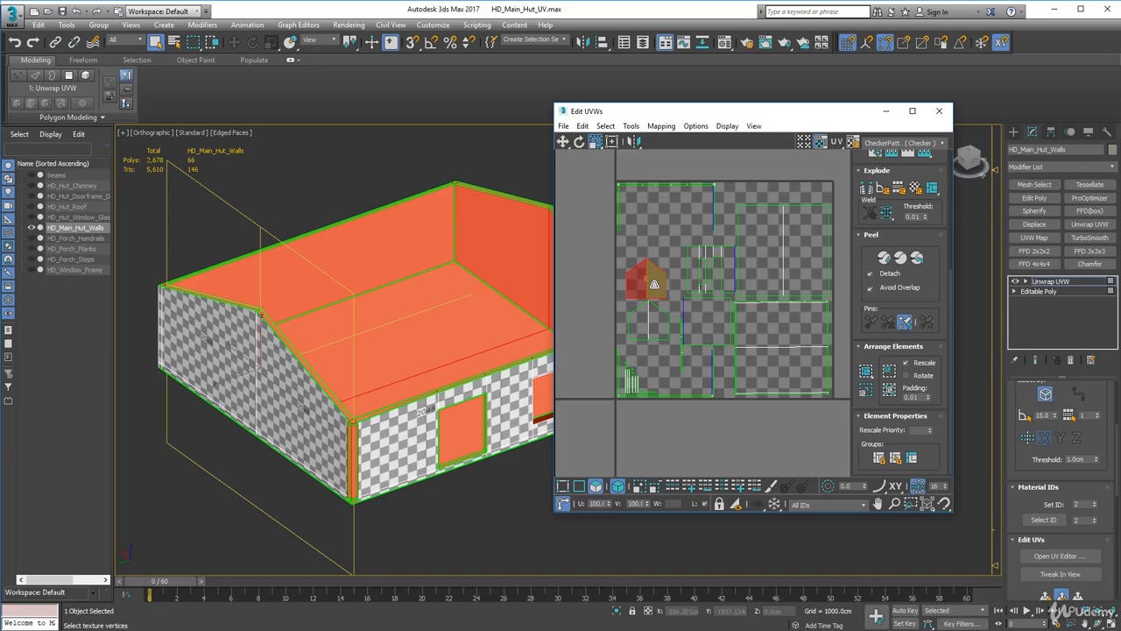
click(564, 142)
drag(642, 274, 687, 204)
drag(652, 308, 647, 205)
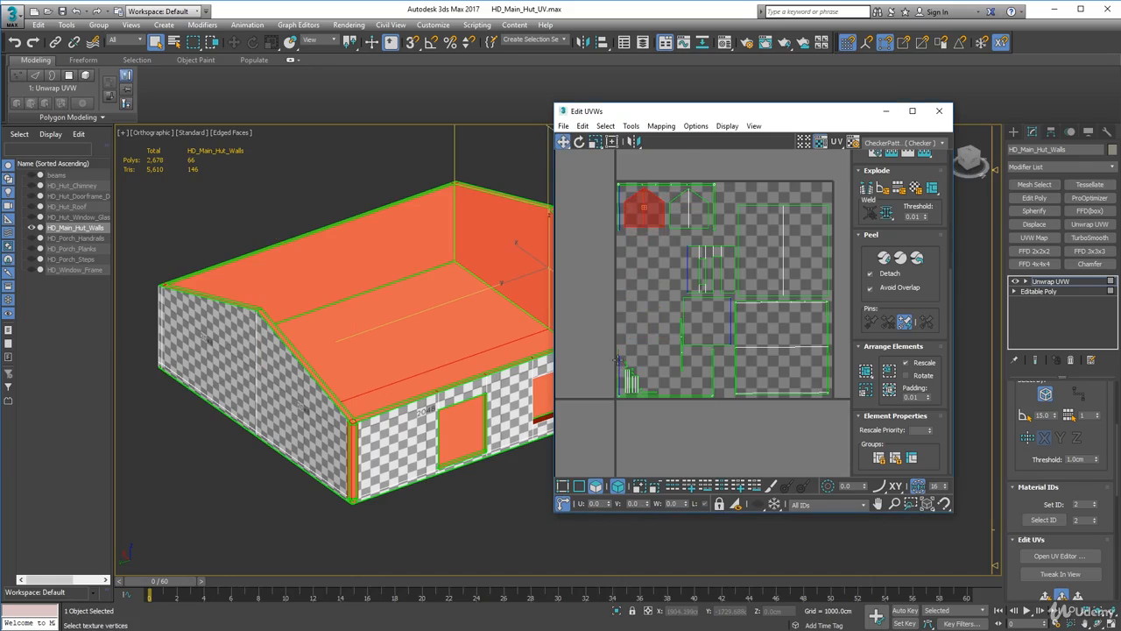
Step: Move the thin strip and the small loose UV pieces to the right, clear of the two tall multi-panel strips
scroll(619, 360, up, 5)
scroll(630, 368, down, 2)
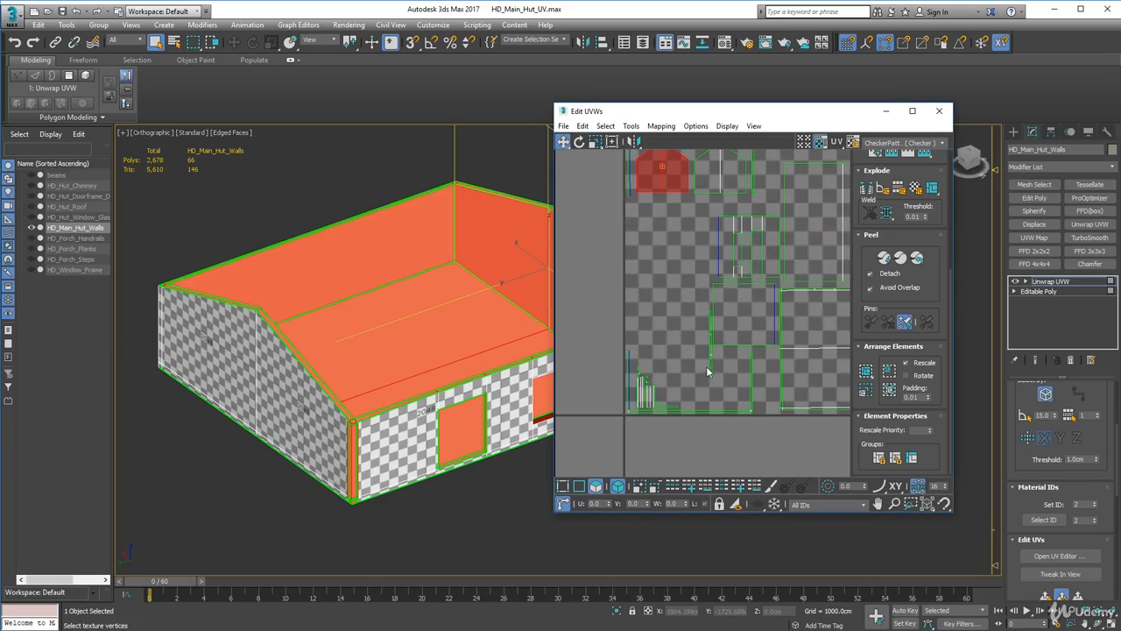
scroll(706, 366, down, 2)
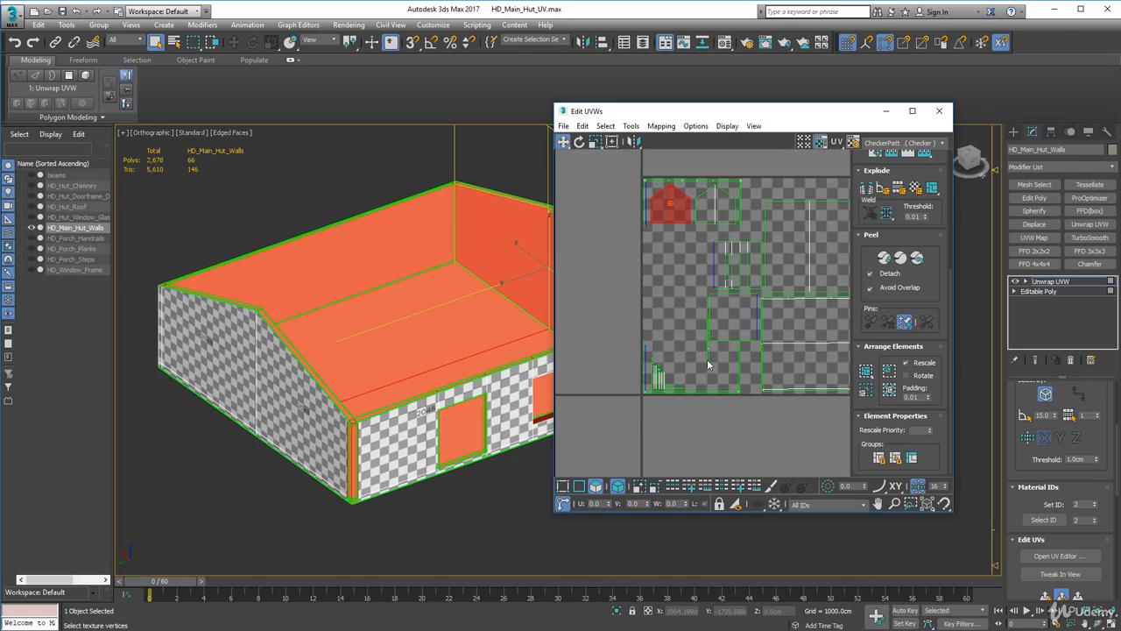
click(707, 364)
scroll(662, 371, up, 3)
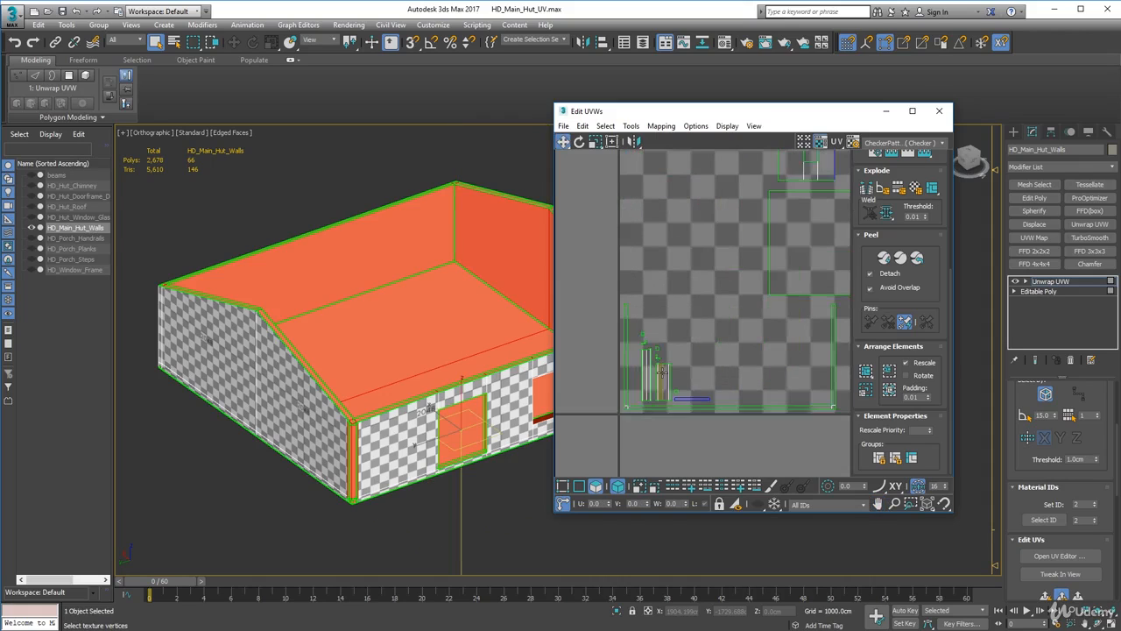
scroll(662, 372, down, 1)
click(653, 352)
click(660, 354)
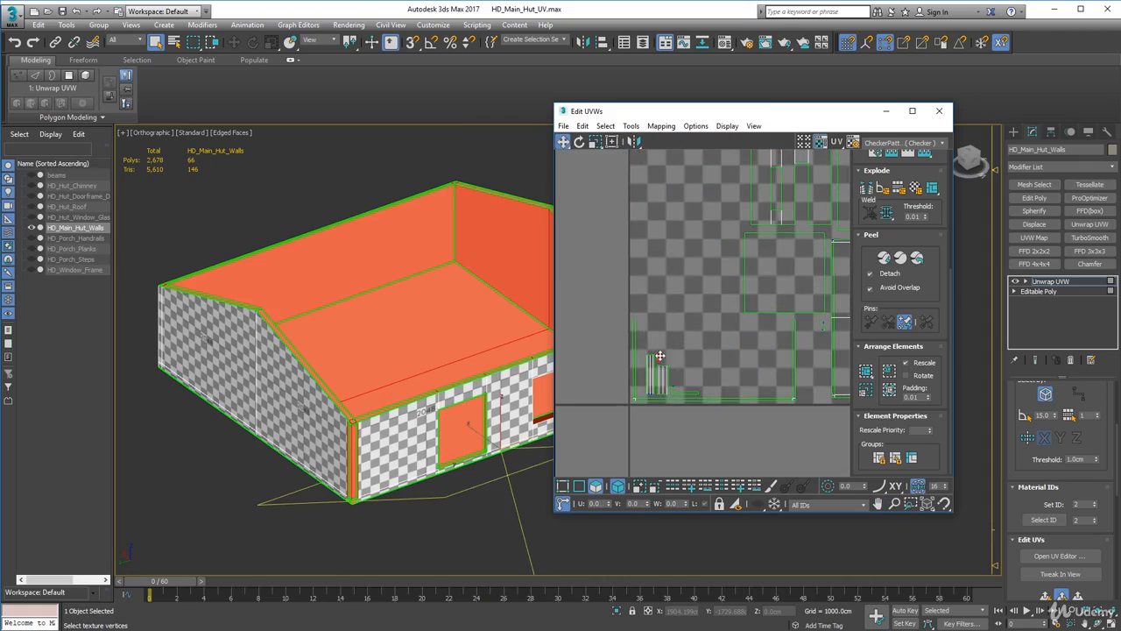
drag(686, 392, 814, 394)
Step: Scale the shorter tall strip shell up to about its neighbour's height and move it right beside that neighbour
click(651, 386)
scroll(650, 396, up, 2)
click(676, 350)
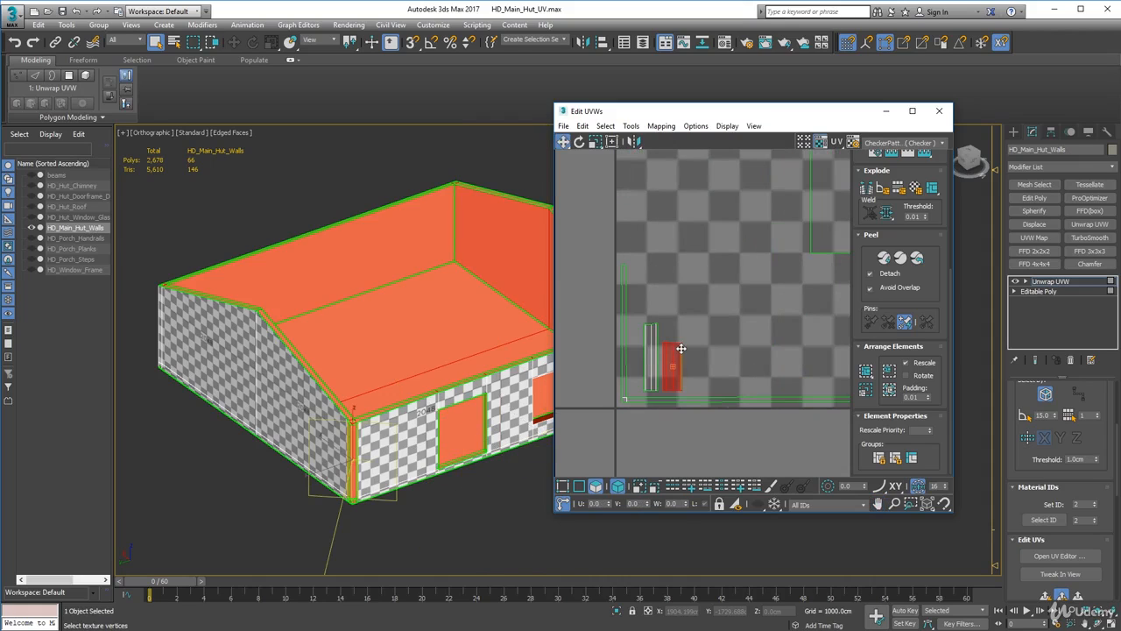
alt+middle_drag(438, 359, 350, 337)
click(655, 357)
scroll(655, 355, up, 3)
click(711, 377)
click(596, 142)
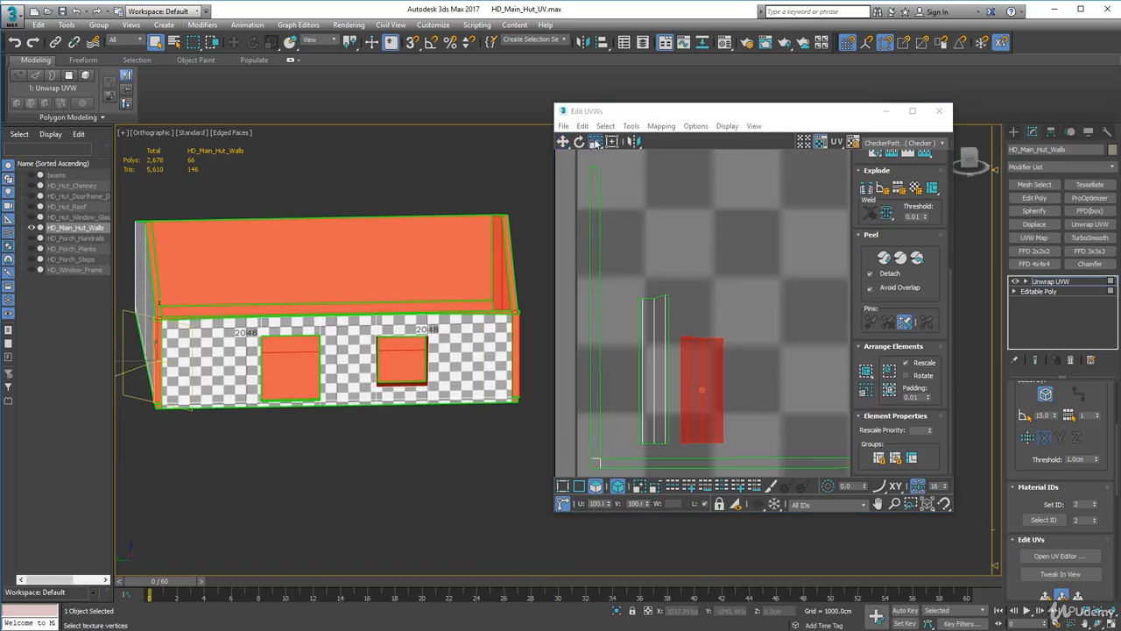
shift+drag(711, 364, 711, 325)
click(563, 142)
drag(692, 380, 689, 339)
click(596, 142)
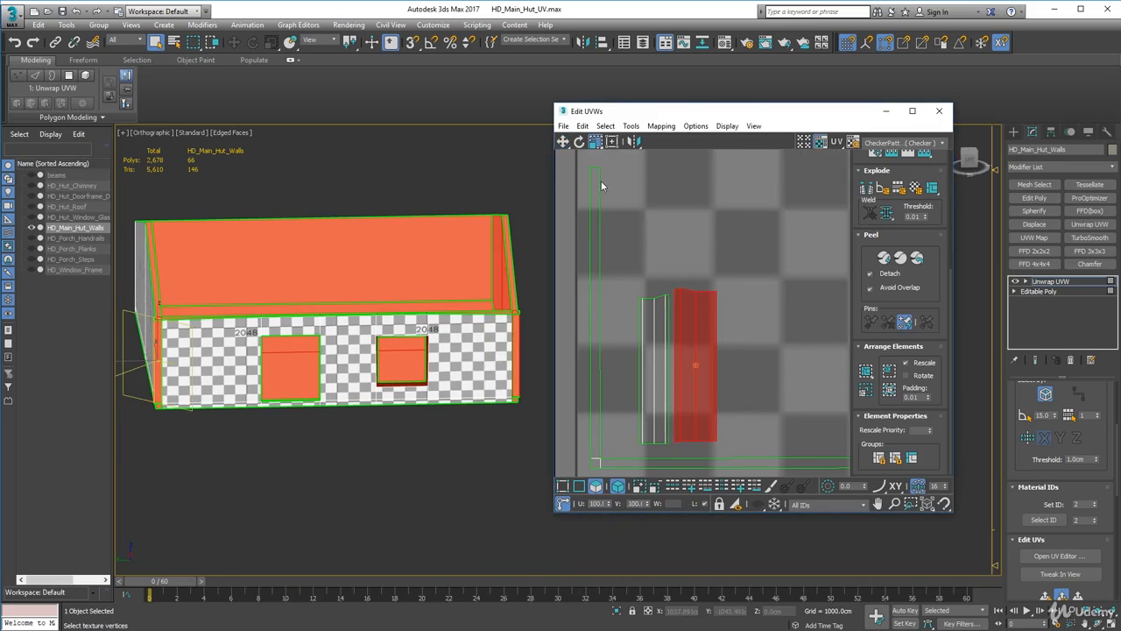
Step: Shift the enlarged strip vertically and fine-tune its size so its ends line up with the neighbouring strip
drag(563, 142, 563, 177)
mouse_move(688, 314)
mouse_down()
mouse_move(712, 342)
mouse_move(689, 331)
mouse_up()
click(595, 142)
click(563, 142)
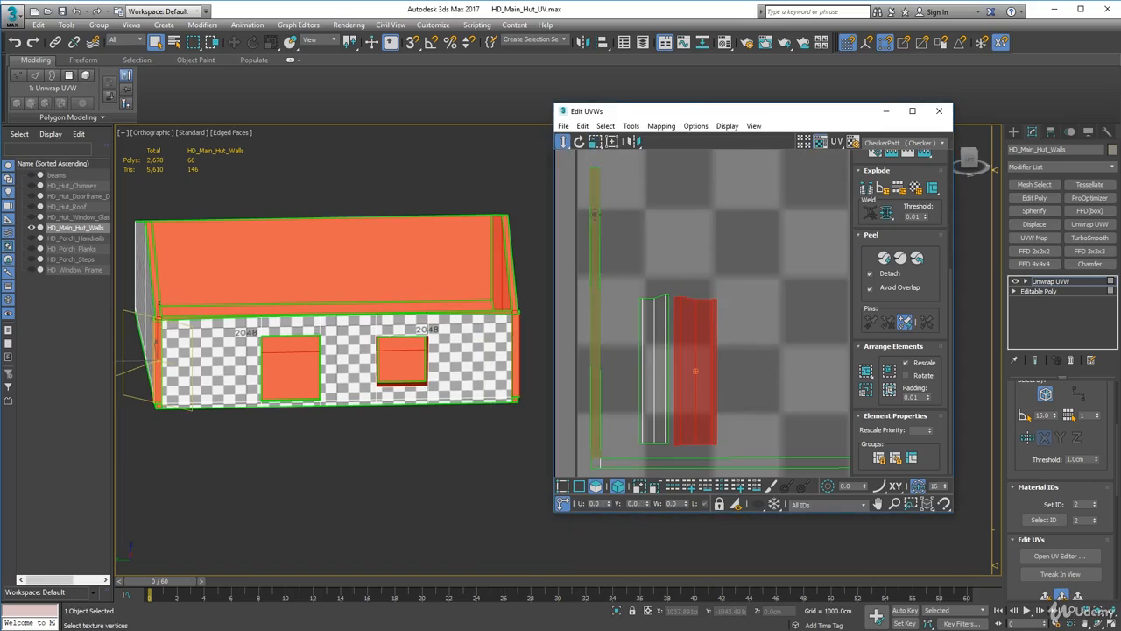
drag(596, 142, 596, 126)
mouse_move(679, 315)
mouse_down()
mouse_move(655, 314)
mouse_move(672, 318)
mouse_up()
drag(563, 142, 563, 112)
Step: Adjust the enlarged strip's bottom and top UV vertices vertically to level them with the adjacent strip
scroll(667, 344, up, 8)
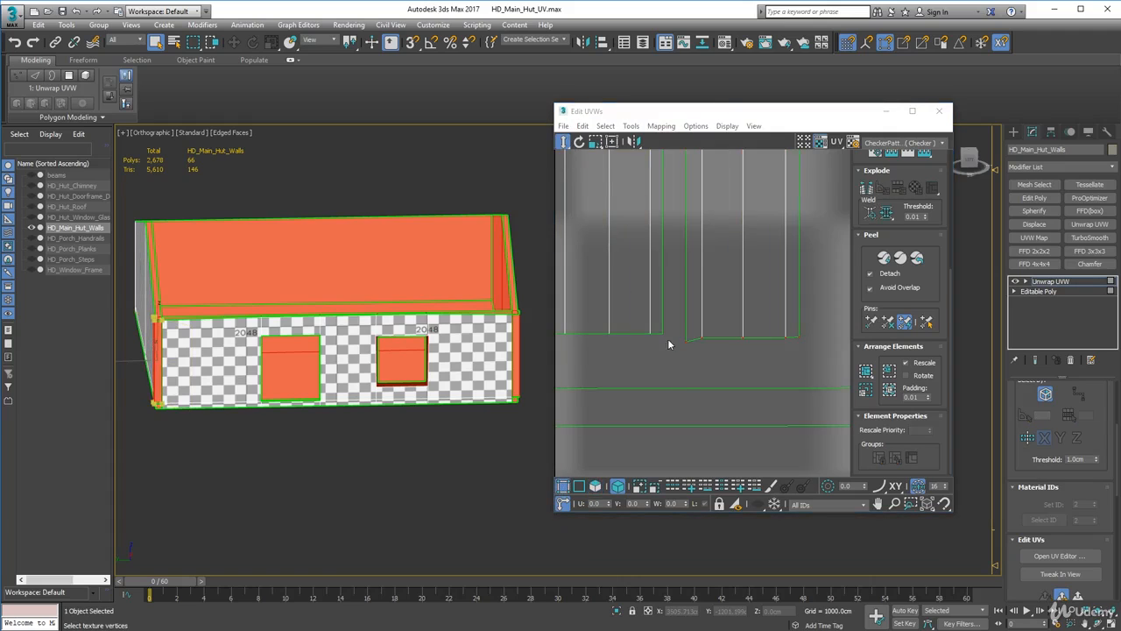
click(617, 486)
click(686, 340)
scroll(709, 254, down, 4)
scroll(691, 306, up, 4)
drag(639, 316, 739, 371)
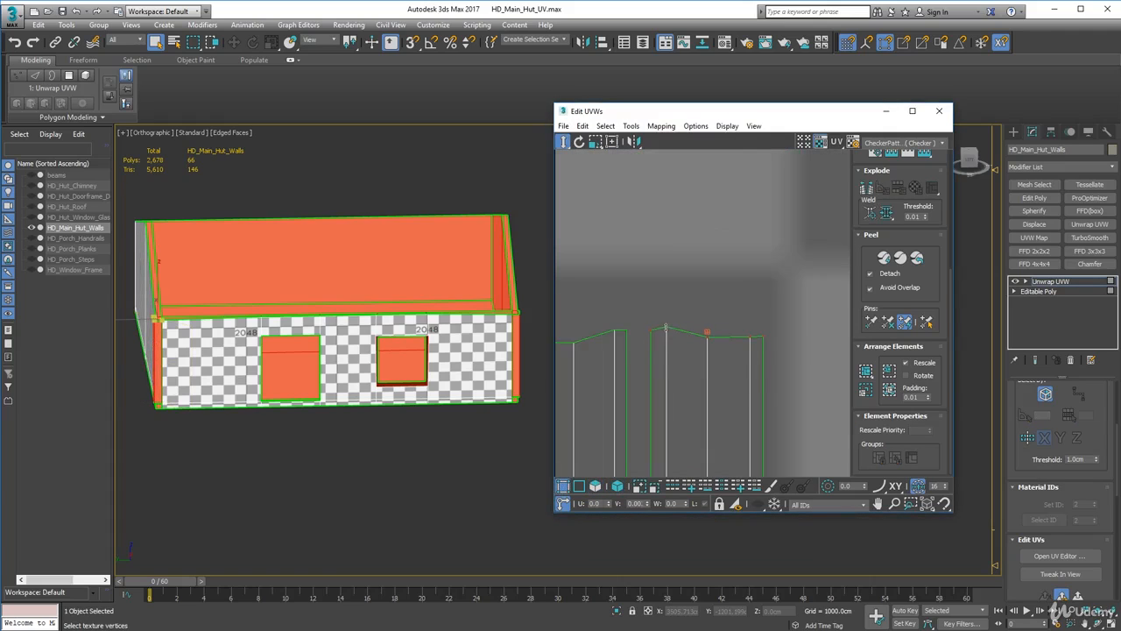
scroll(692, 347, down, 8)
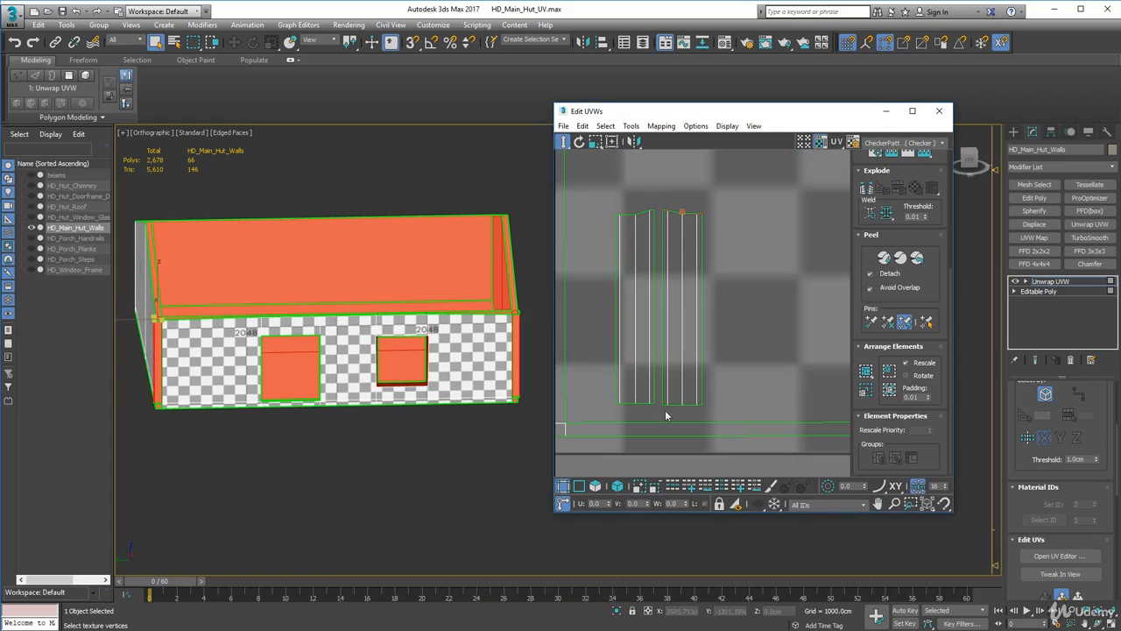
Step: Collapse the Unwrap UVW modifier into the walls' Editable Poly and accept the warning
right_click(1051, 311)
click(1024, 440)
click(621, 358)
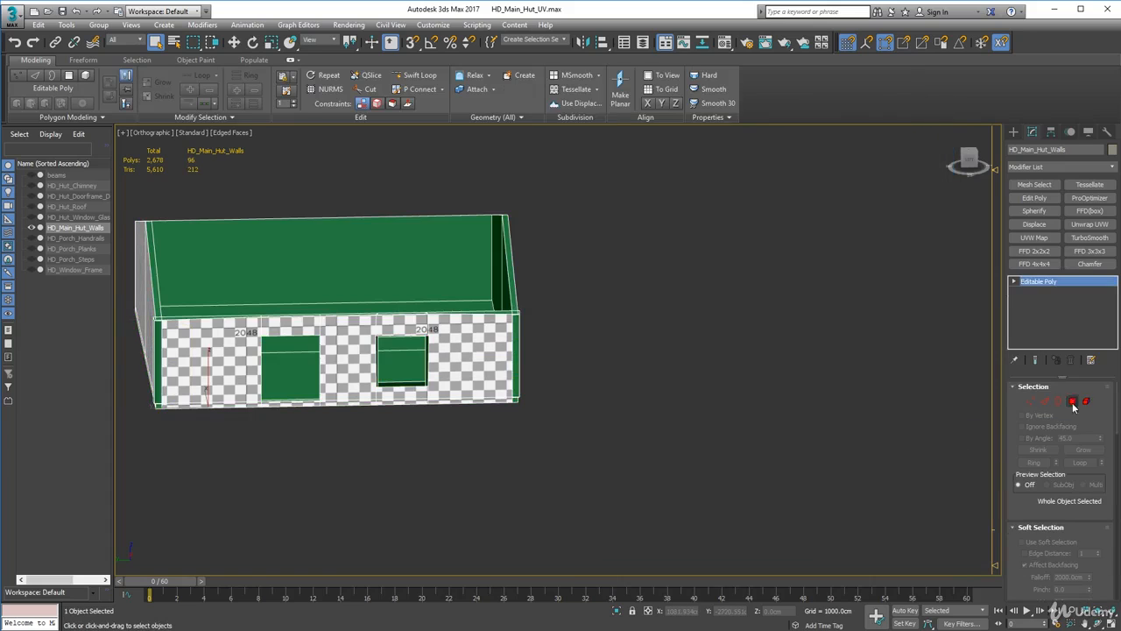
Step: Apply a new Unwrap UVW modifier to the still-selected polygons and open the UV Editor beside the model
click(1072, 401)
scroll(1089, 499, down, 1)
scroll(1089, 500, up, 2)
click(1089, 224)
click(1060, 556)
drag(286, 58, 911, 136)
Step: Select both tall strip shells by element and scale them up uniformly
click(670, 429)
middle_drag(669, 429, 690, 308)
scroll(677, 326, up, 3)
click(681, 333)
click(673, 164)
drag(677, 329, 698, 264)
scroll(698, 265, down, 4)
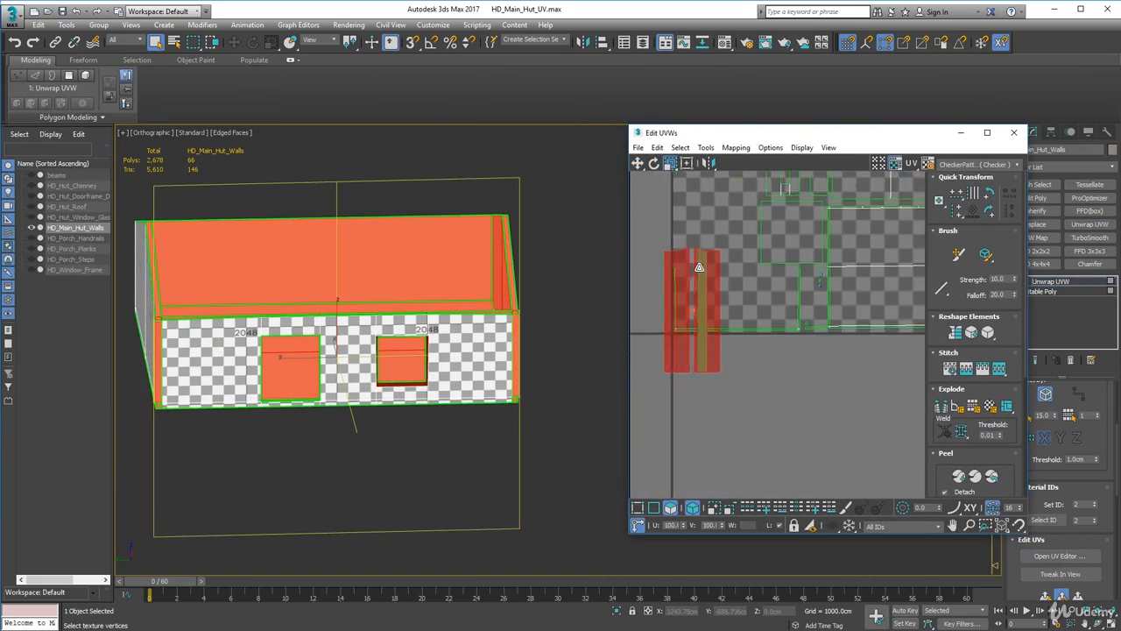
Step: Move the two tall strips up into the tile and enlarge them to fill the left column beneath the gable shells
middle_drag(698, 264, 691, 327)
key(w)
drag(691, 327, 713, 266)
click(669, 165)
middle_drag(827, 255, 821, 278)
scroll(817, 296, down, 3)
drag(727, 343, 730, 295)
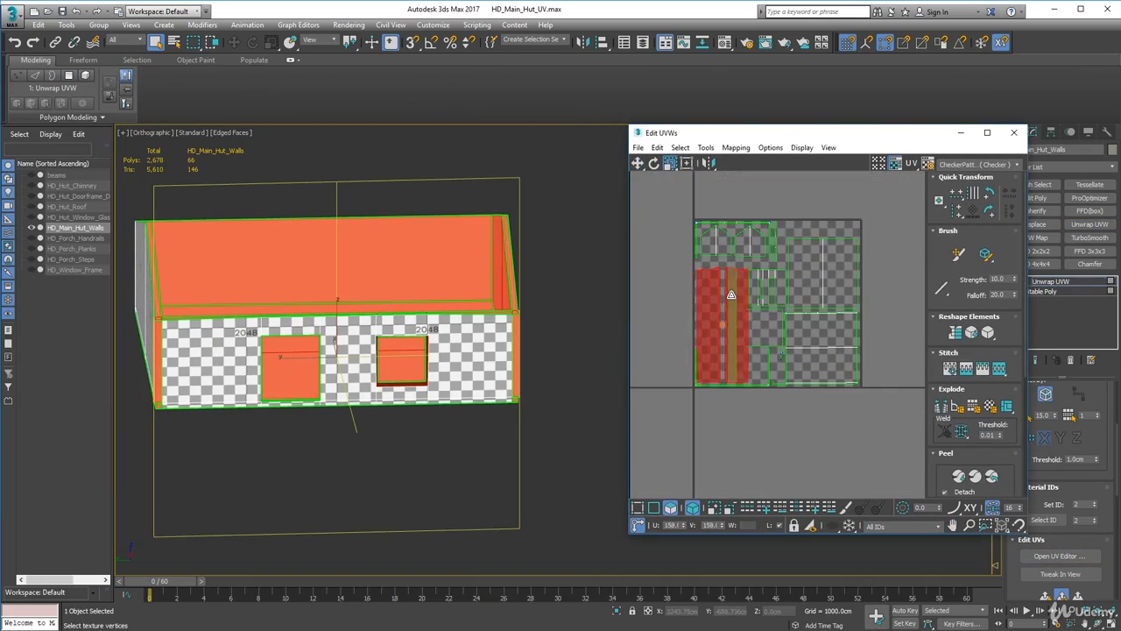
Step: Scale the two large rectangular shells in the tile's right half down to about the square shell's width
scroll(730, 295, up, 3)
middle_drag(847, 289, 782, 283)
click(782, 282)
drag(784, 216, 785, 262)
drag(775, 334, 774, 377)
drag(713, 324, 712, 332)
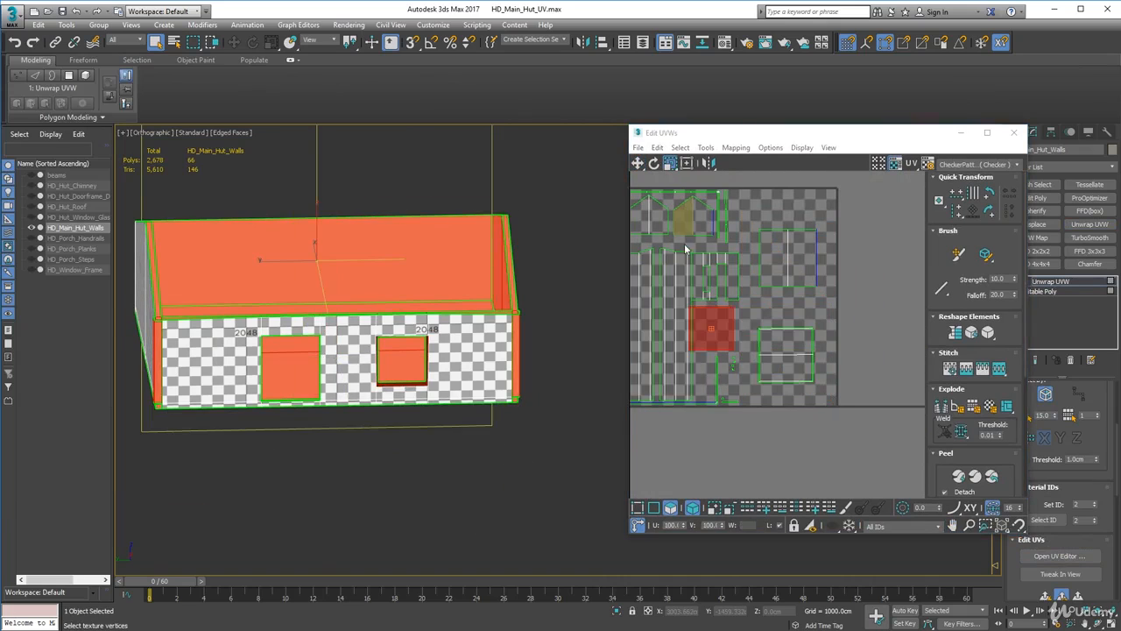
Step: Stack the two reduced rectangular shells, the square shell and one gable shell in a column along the tile's right edge
click(786, 256)
key(w)
drag(786, 255, 807, 214)
drag(795, 343, 820, 262)
drag(707, 326, 808, 324)
drag(703, 221, 821, 382)
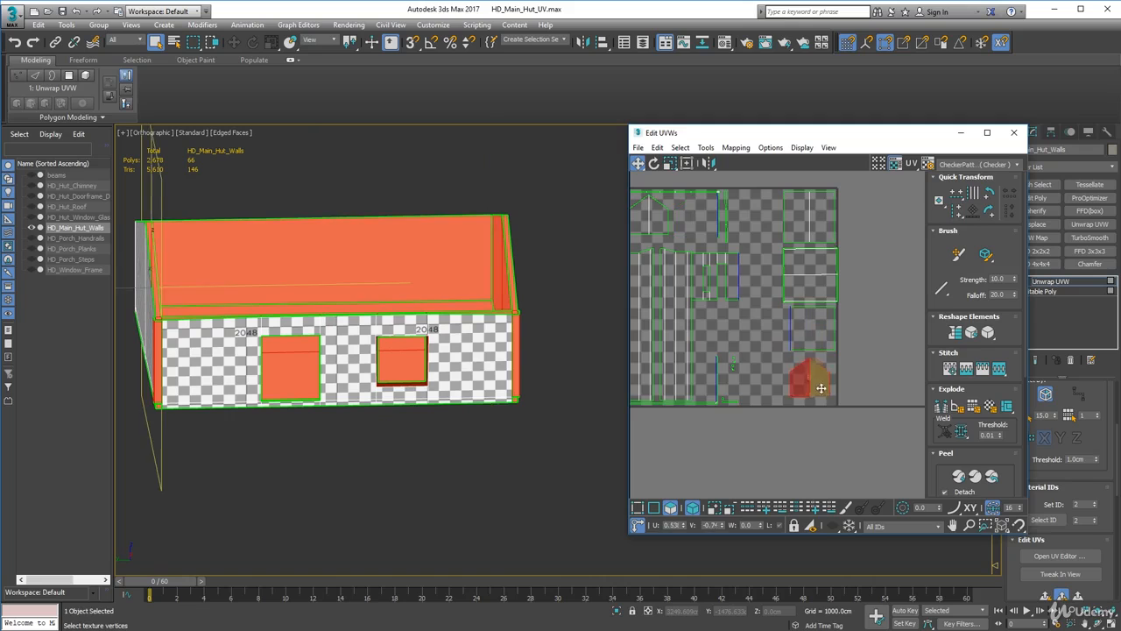
Step: Move the remaining gable shell down beside the other one and place the small square shell just above them
drag(653, 223, 770, 388)
drag(731, 289, 776, 340)
middle_drag(749, 319, 818, 315)
Step: Select both tall strip shells and scale them up uniformly to nearly the full height of the tile
click(708, 289)
ctrl+click(756, 268)
click(670, 165)
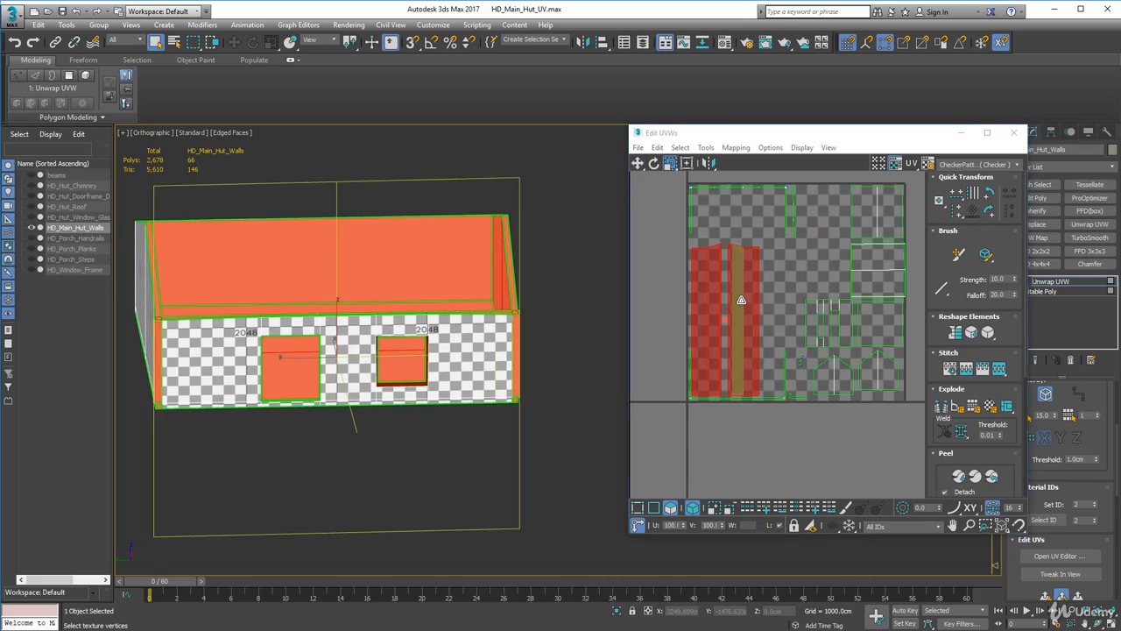
drag(741, 303, 770, 283)
key(w)
click(667, 165)
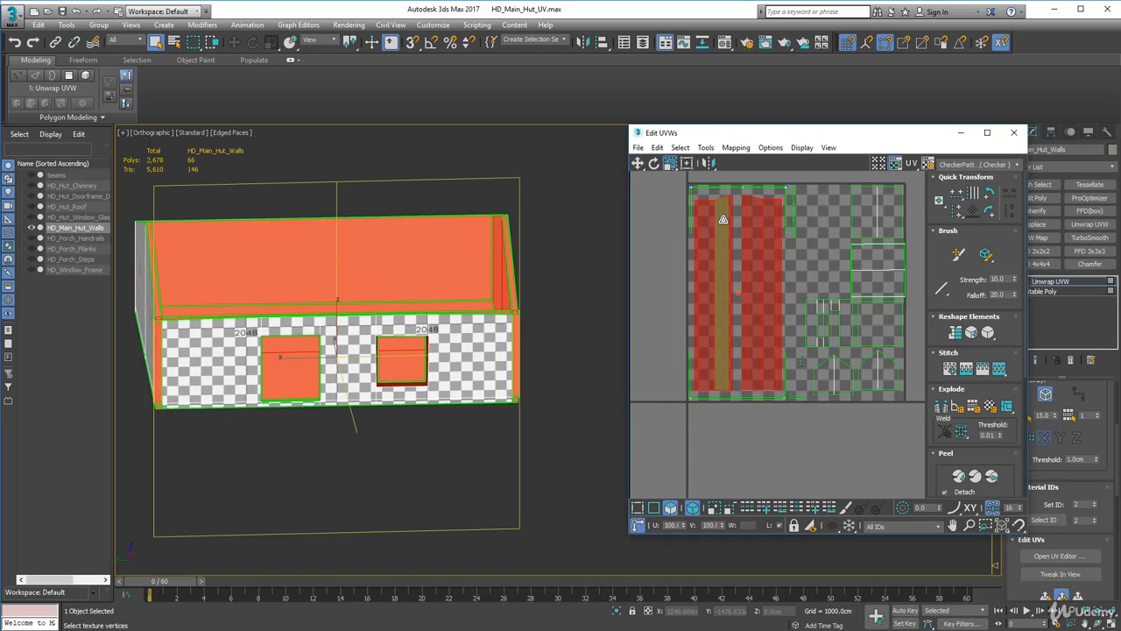
drag(723, 219, 724, 216)
Step: Close the gap between the two tall strips and fit the pair to the tile's full height along its left edge
click(809, 248)
key(w)
mouse_move(781, 245)
mouse_down()
mouse_move(740, 239)
mouse_move(765, 250)
mouse_up()
ctrl+click(716, 243)
click(670, 163)
key(w)
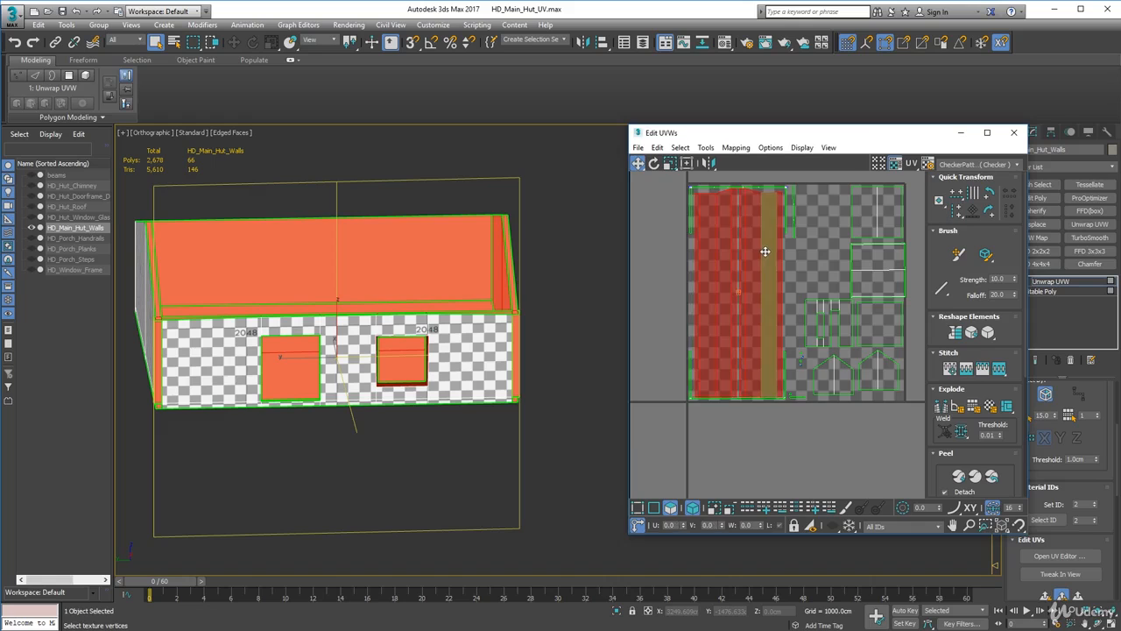
scroll(745, 219, up, 2)
middle_drag(744, 219, 755, 249)
drag(768, 253, 769, 257)
Step: Move the thin leftover strip shells down into the free space beside the right-hand column of shells
click(836, 262)
scroll(823, 263, up, 5)
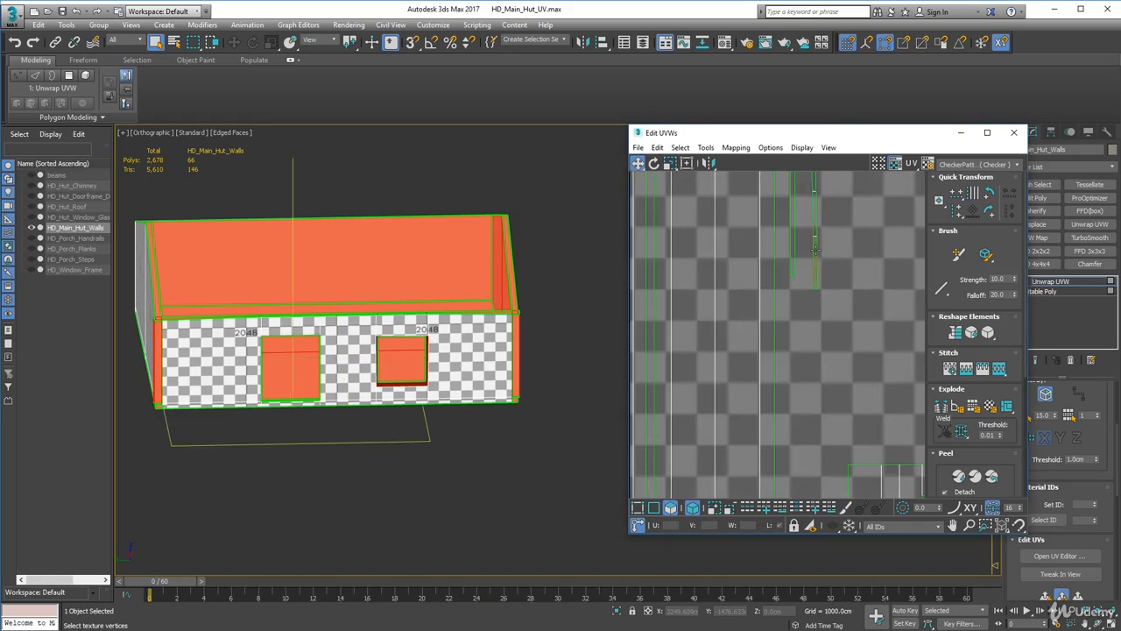
click(809, 261)
scroll(816, 232, down, 6)
drag(803, 220, 856, 367)
click(823, 254)
scroll(823, 254, down, 1)
scroll(857, 368, down, 2)
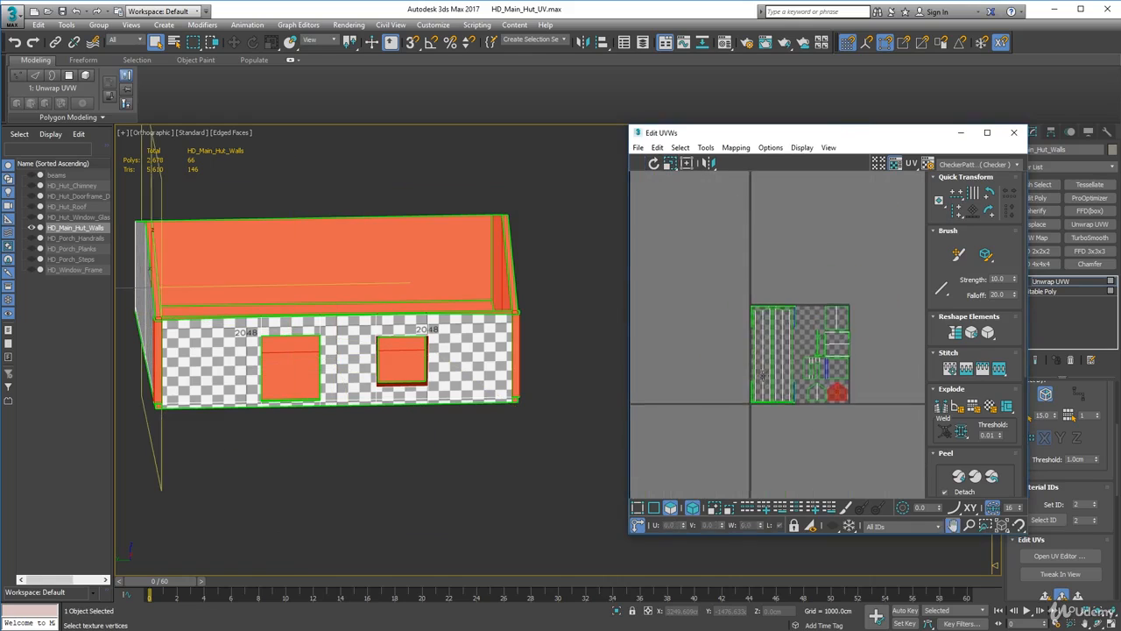
click(798, 331)
scroll(798, 331, up, 3)
middle_drag(798, 331, 776, 272)
drag(781, 274, 656, 221)
click(655, 216)
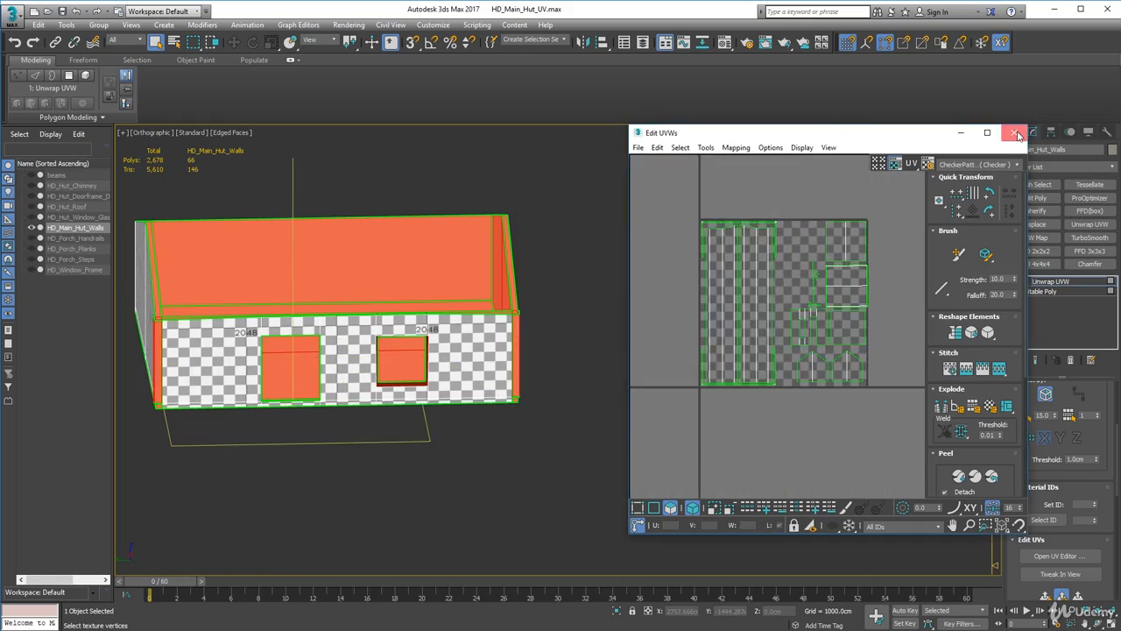
Step: Close the UV editor and collapse the hut walls' entire modifier stack
click(1013, 133)
right_click(1054, 322)
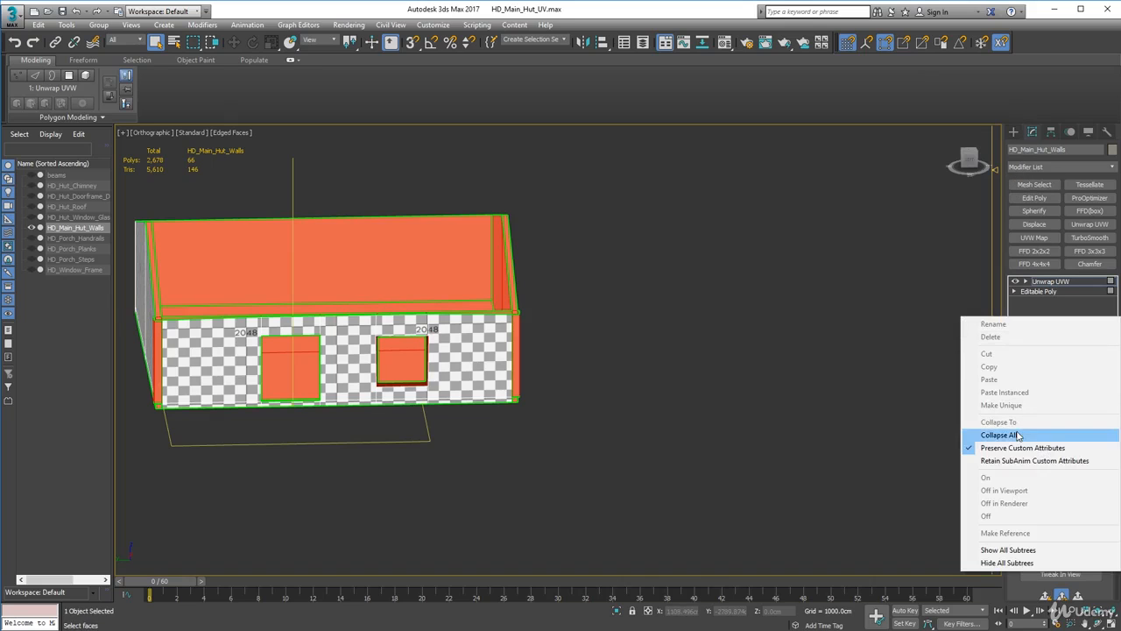
click(1019, 433)
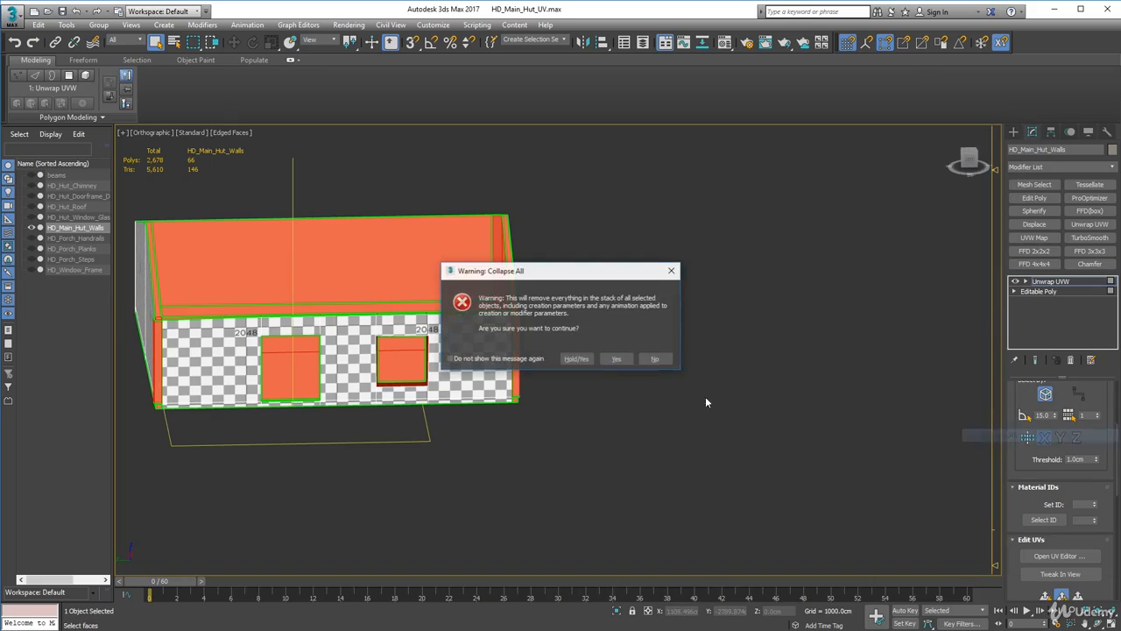
click(612, 362)
Step: Examine the hut walls from all sides, comparing the checkered exterior with the green faces at the corners, openings and interior
middle_drag(508, 333, 669, 389)
alt+middle_drag(669, 389, 694, 391)
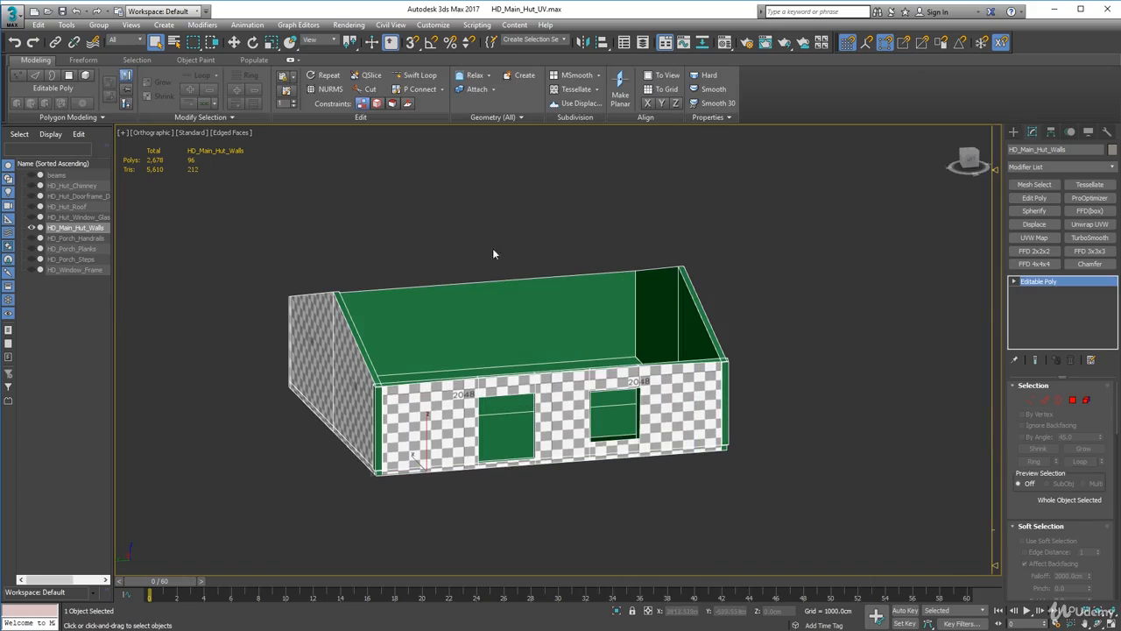
alt+middle_drag(525, 344, 533, 355)
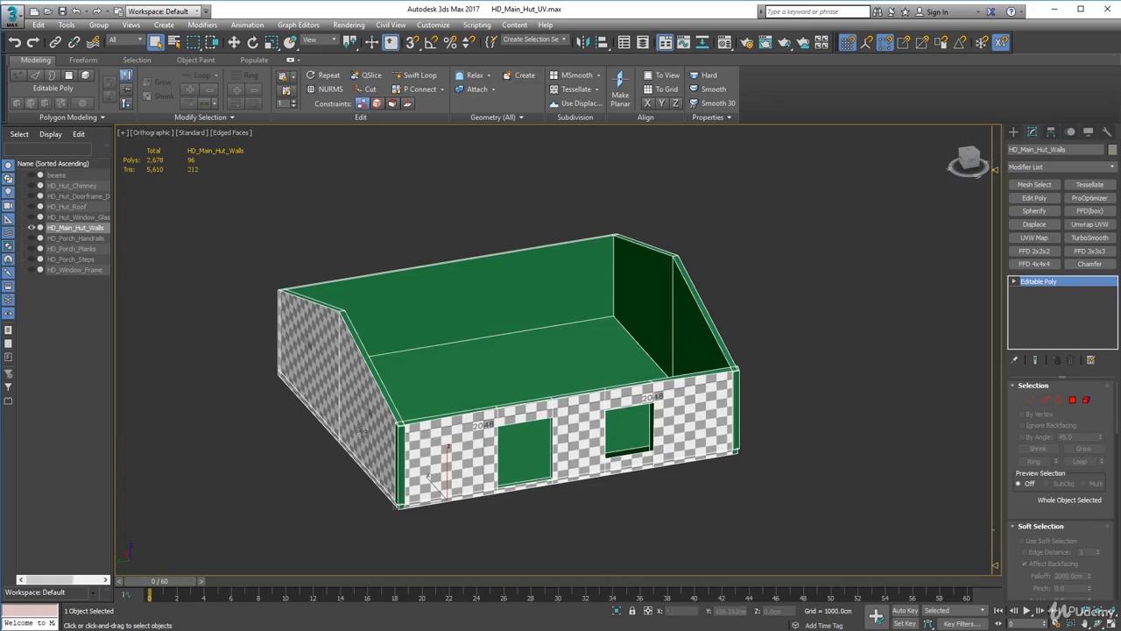
alt+middle_drag(497, 424, 634, 392)
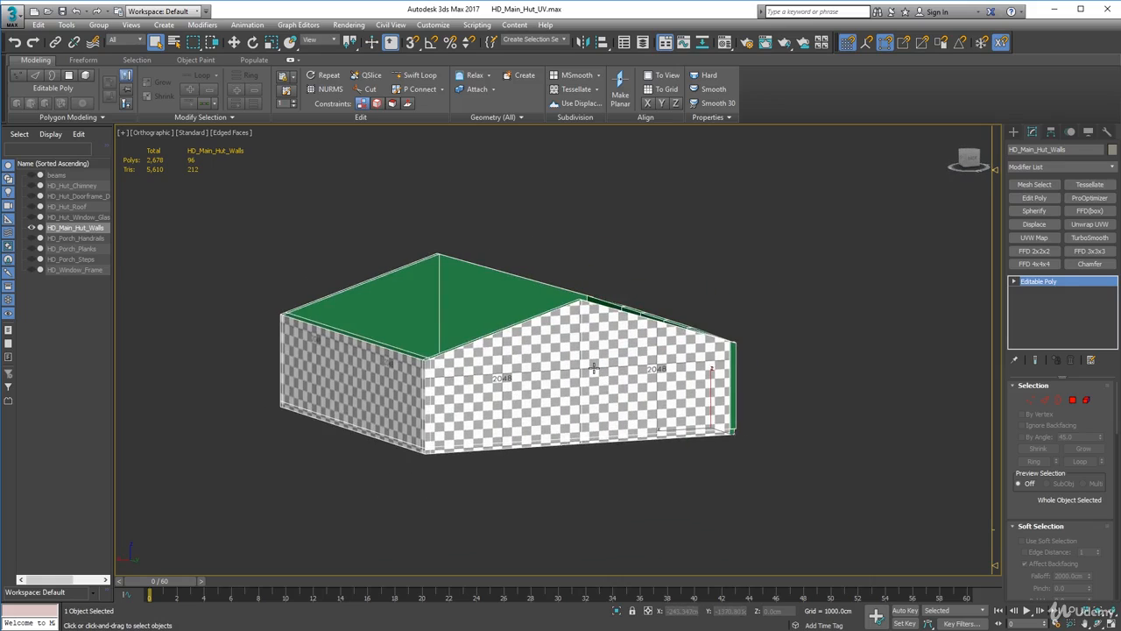
alt+middle_drag(604, 370, 540, 298)
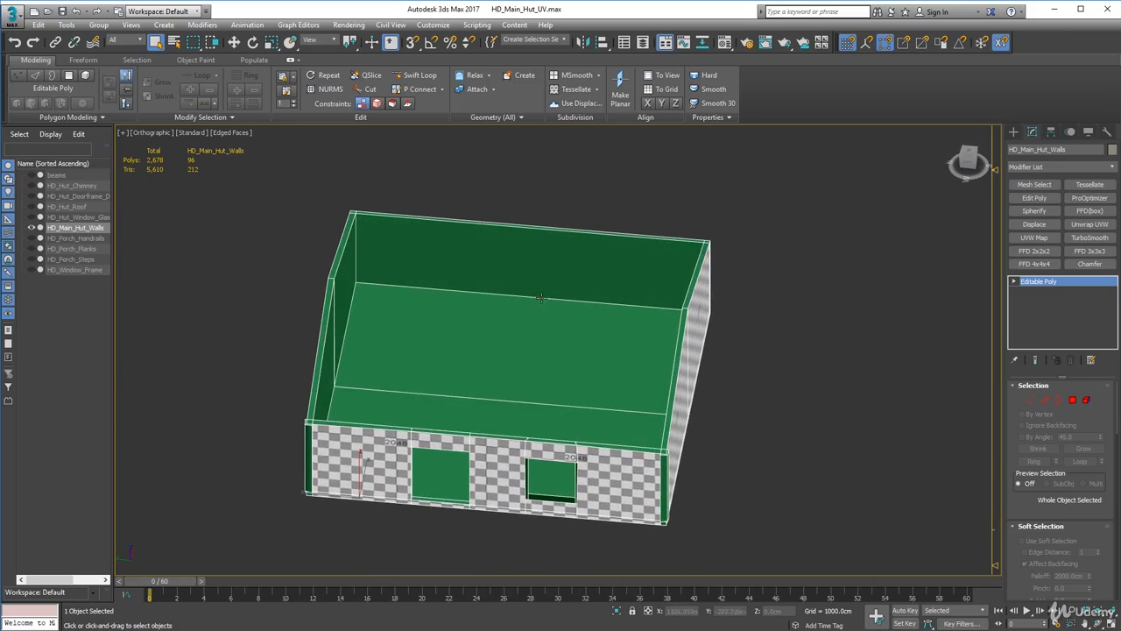
alt+middle_drag(596, 505, 600, 412)
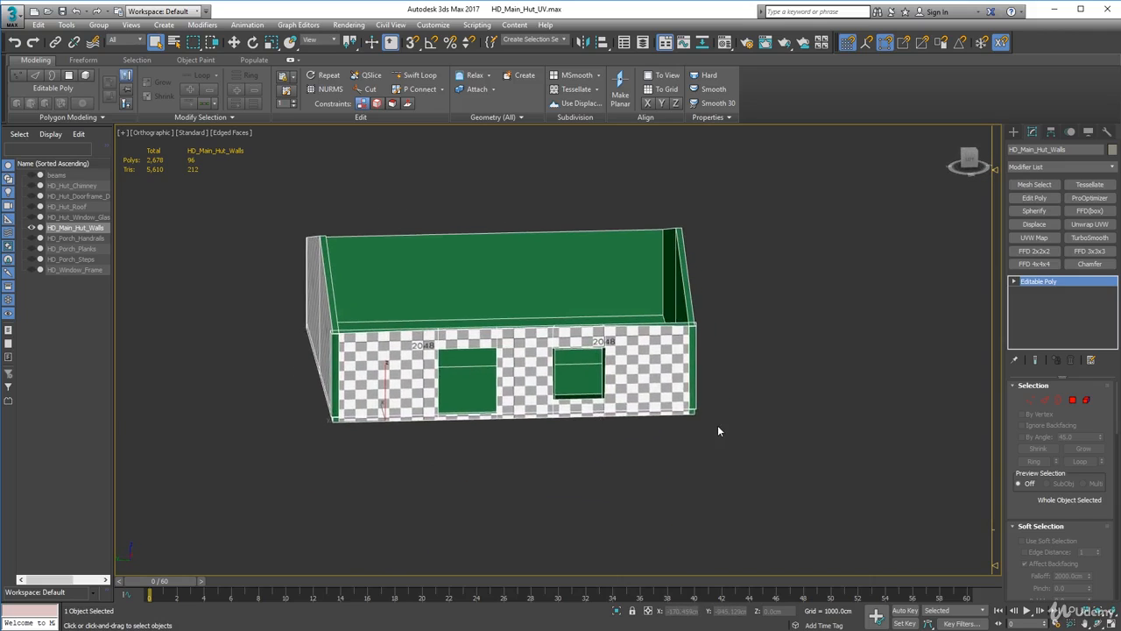
scroll(717, 425, up, 4)
mouse_move(703, 420)
alt+middle_down()
mouse_move(670, 422)
mouse_move(718, 437)
alt+middle_up()
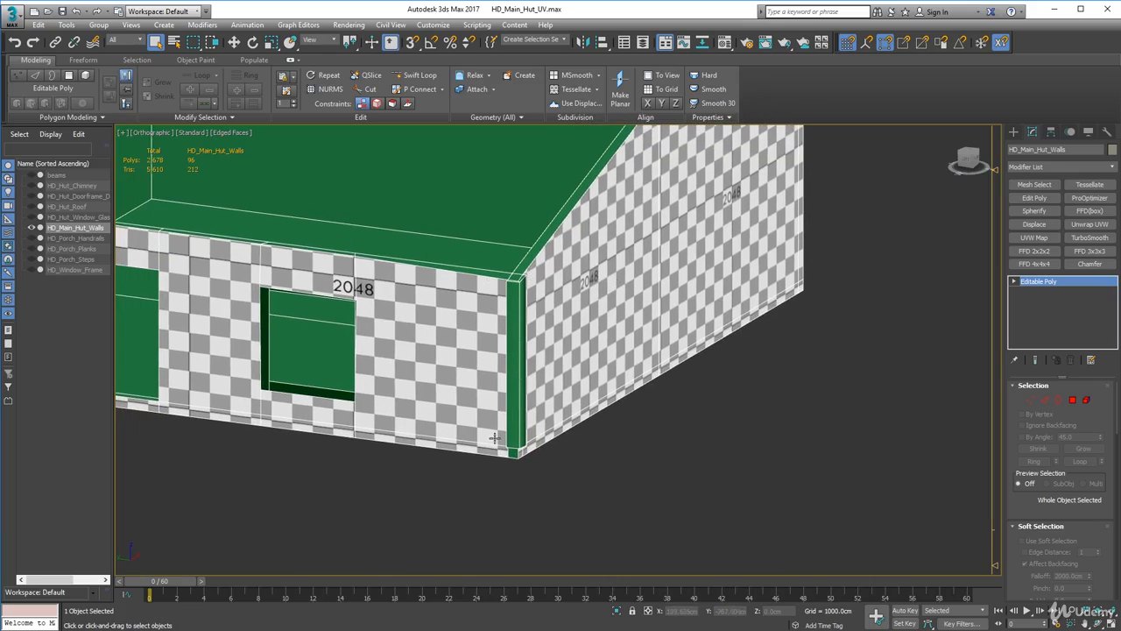
scroll(460, 403, down, 3)
alt+middle_drag(460, 403, 601, 434)
middle_drag(352, 353, 404, 379)
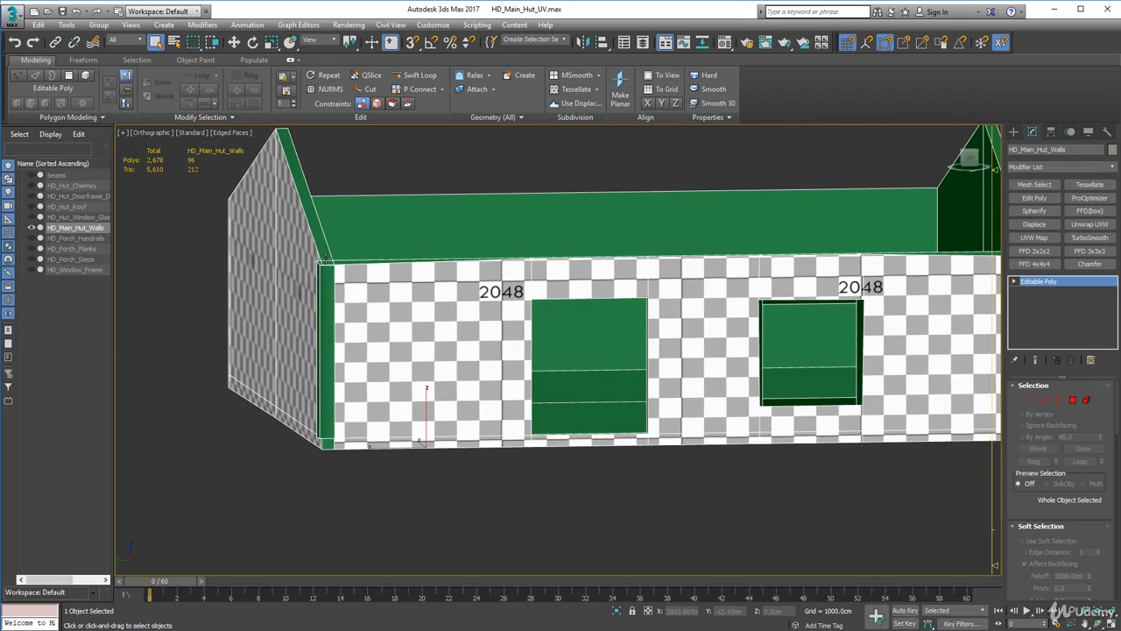
scroll(322, 262, down, 3)
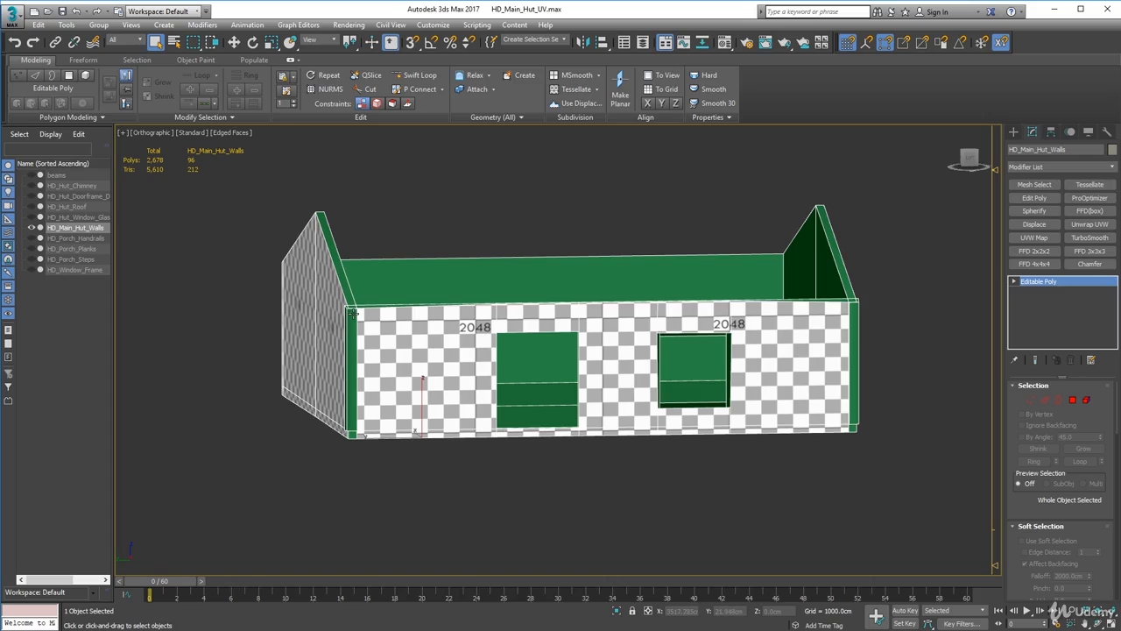
alt+middle_drag(482, 379, 511, 361)
scroll(480, 374, down, 3)
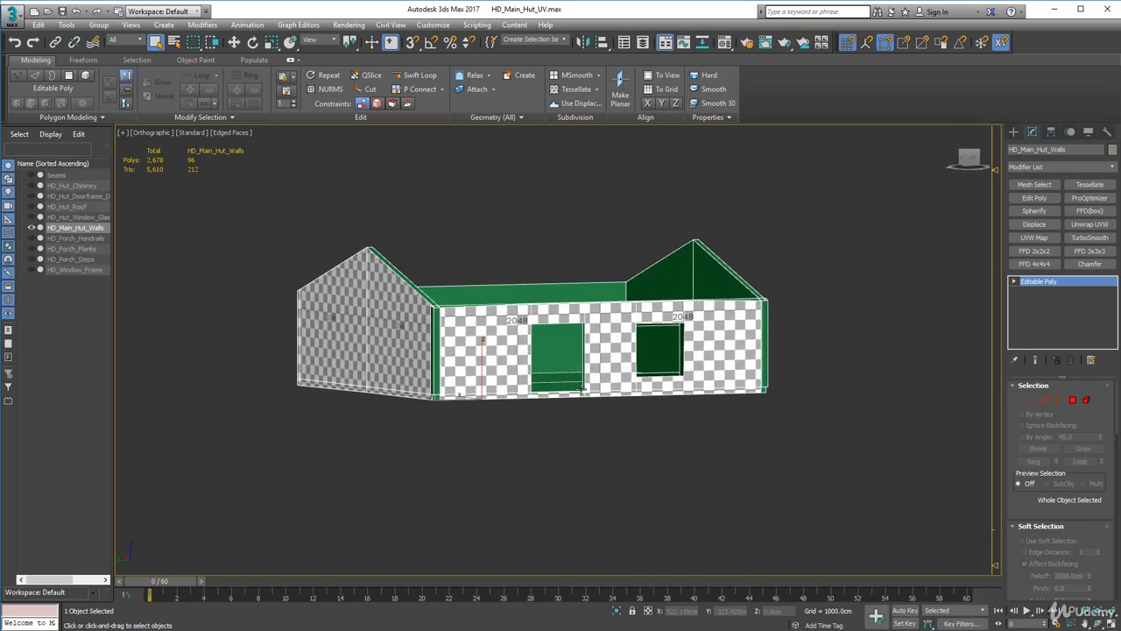
alt+middle_drag(558, 396, 643, 448)
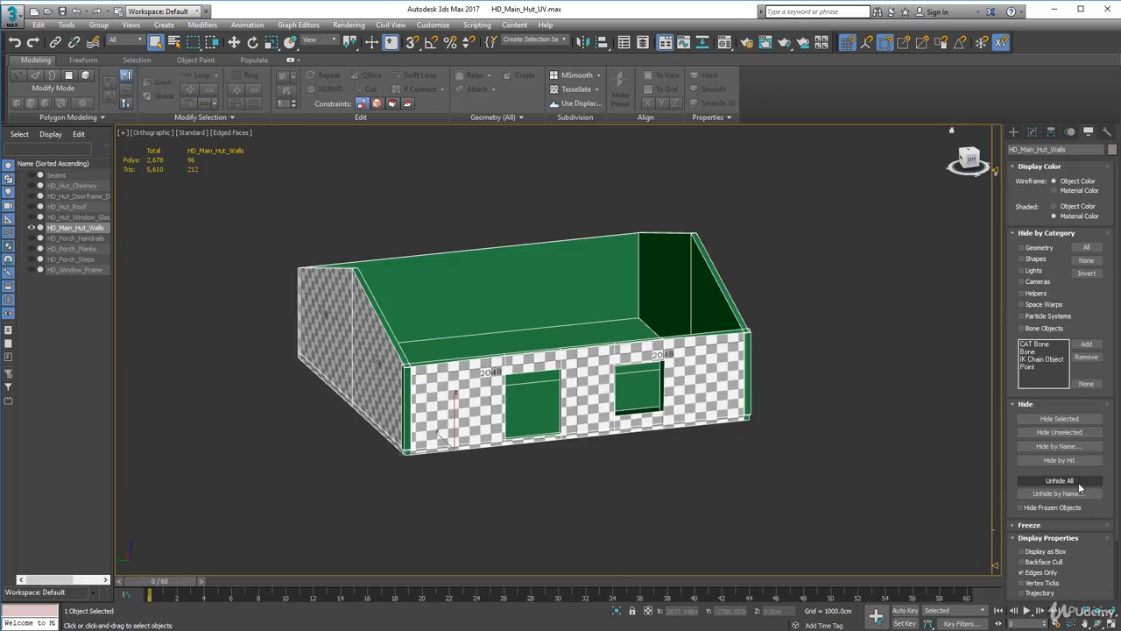
Step: Unhide all the hut's objects and clear the selection
click(1059, 480)
alt+middle_drag(555, 390, 543, 375)
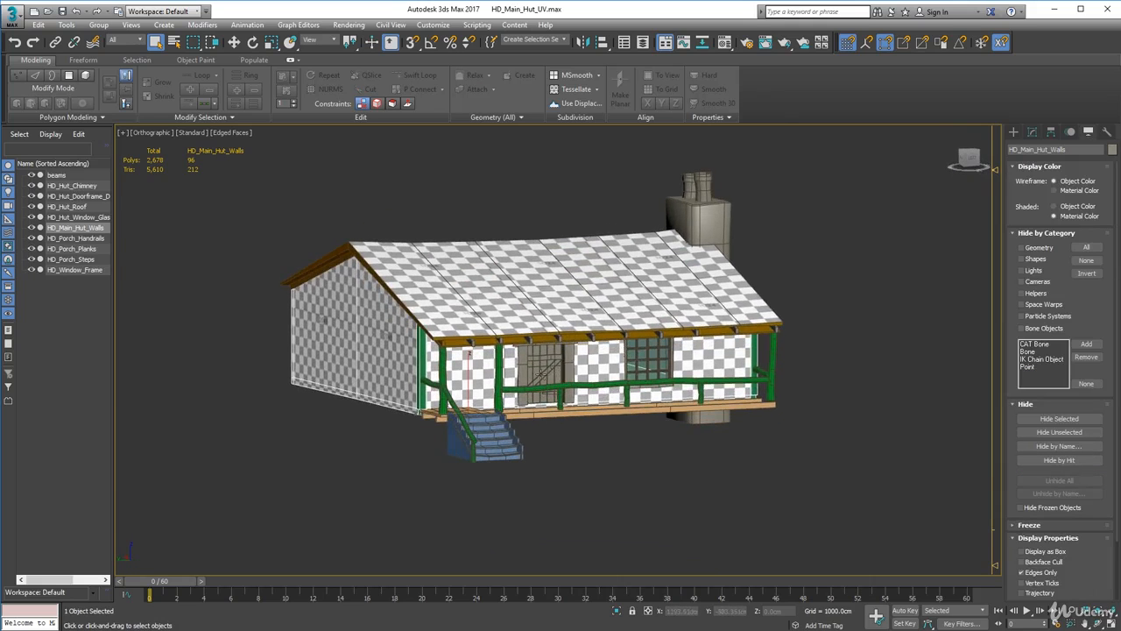
scroll(543, 375, up, 3)
click(727, 480)
scroll(621, 302, down, 3)
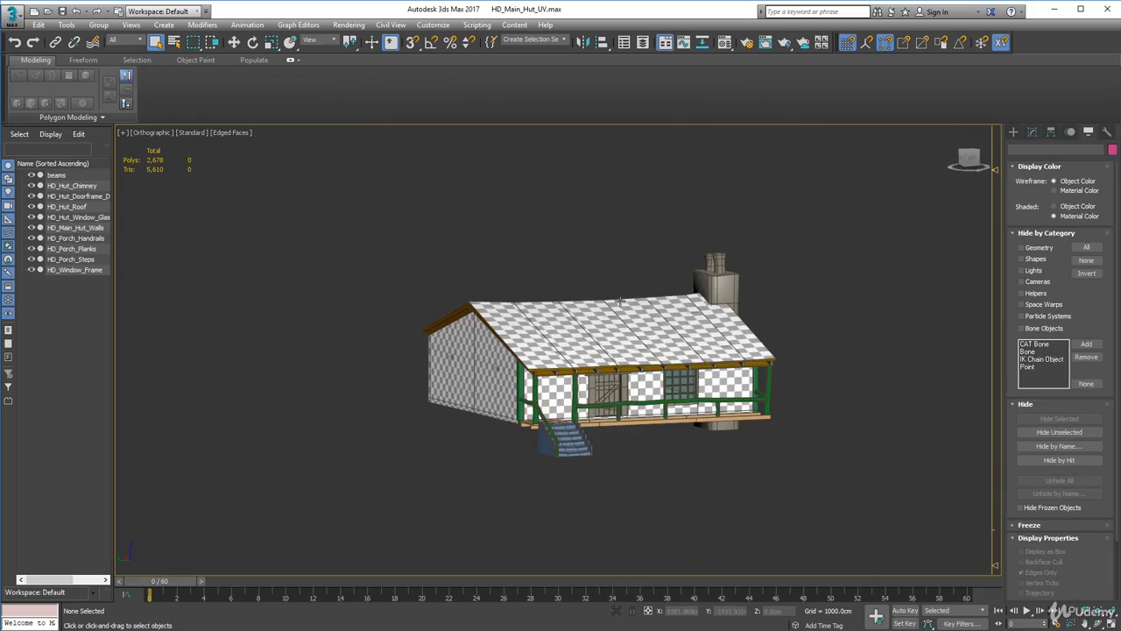
scroll(613, 342, up, 4)
middle_drag(609, 404, 611, 361)
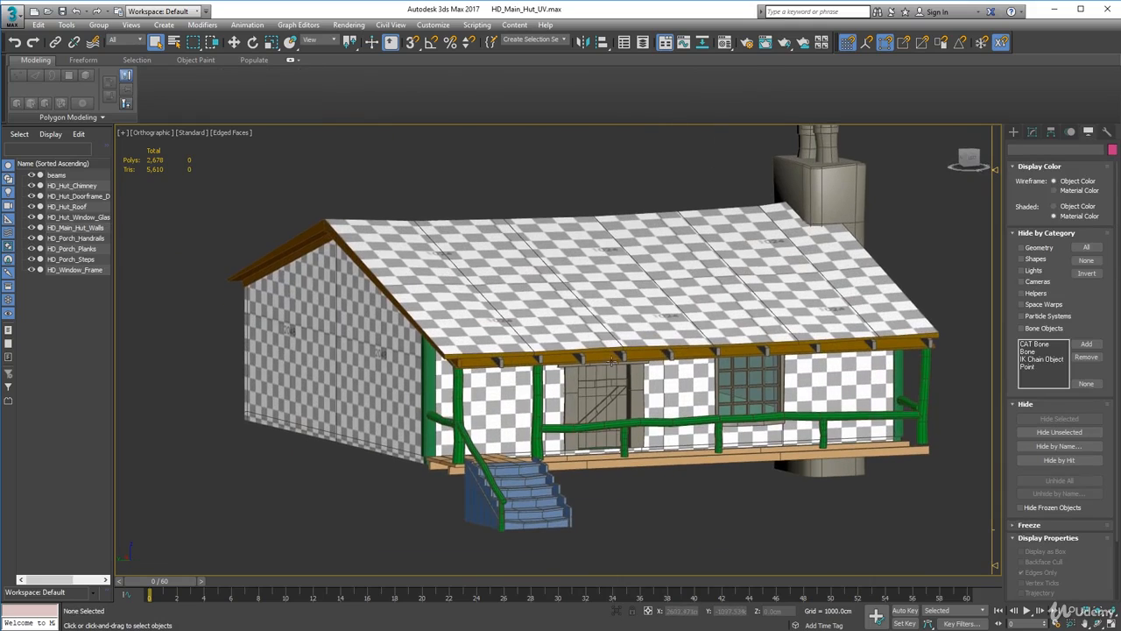
Step: Select the chimney and set the diffuse colour of an unused standard material to a saturated blue
click(847, 178)
middle_drag(701, 188, 643, 218)
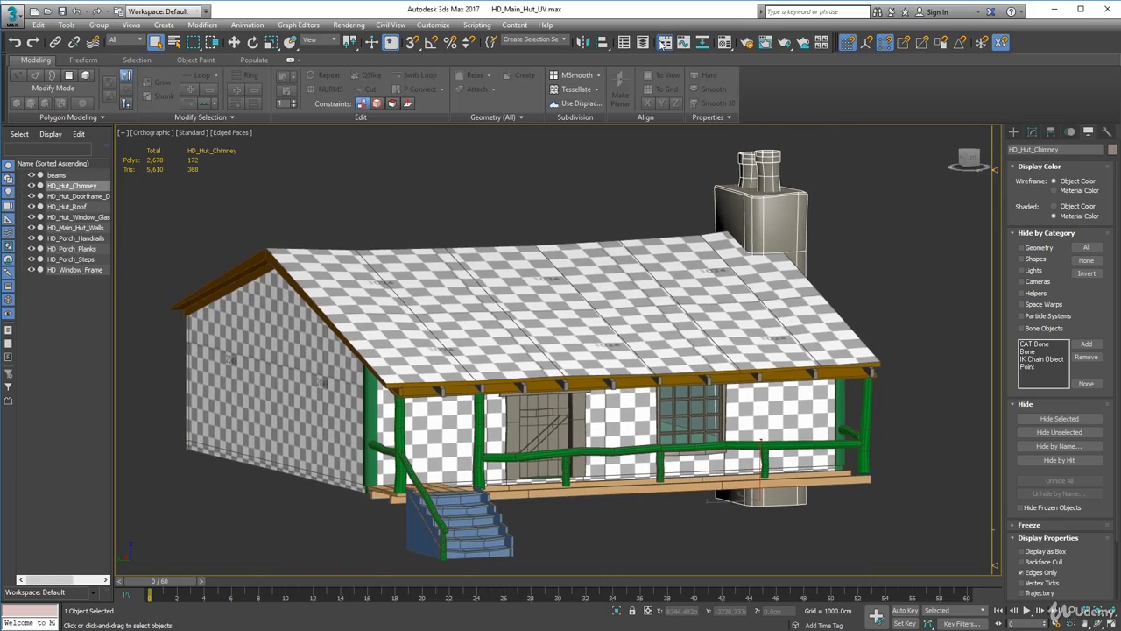
click(725, 42)
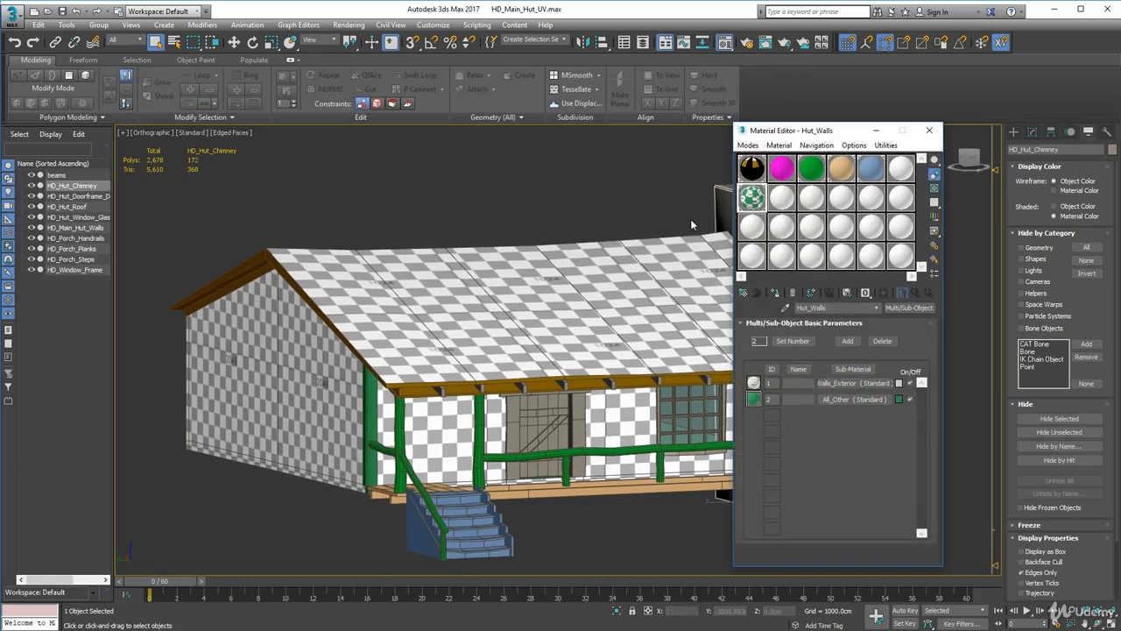
click(792, 203)
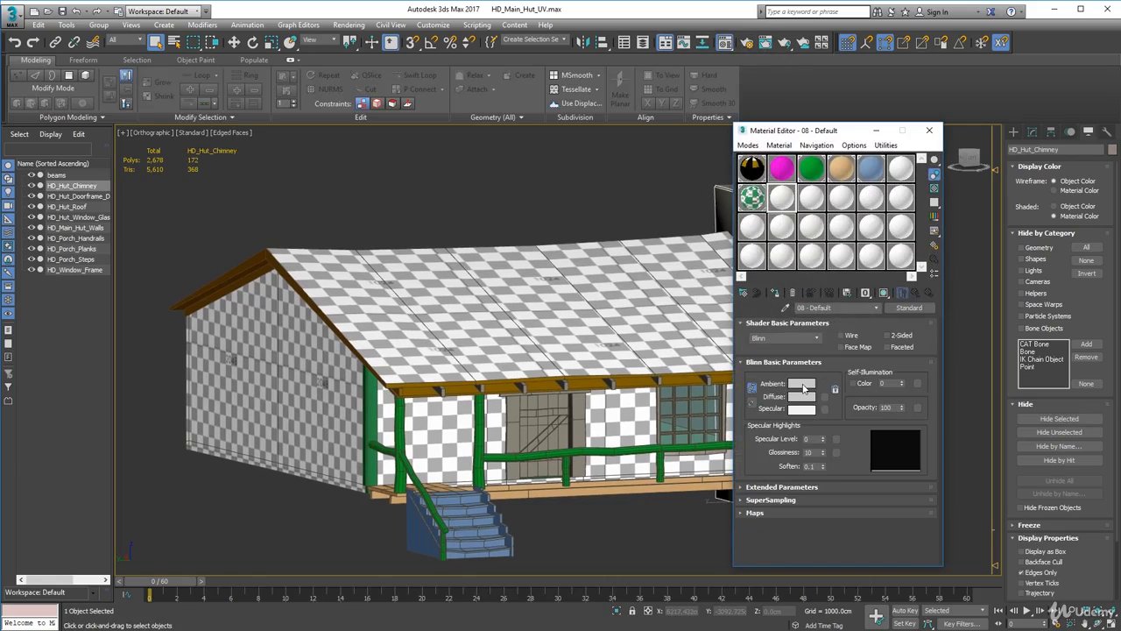
click(804, 386)
click(464, 179)
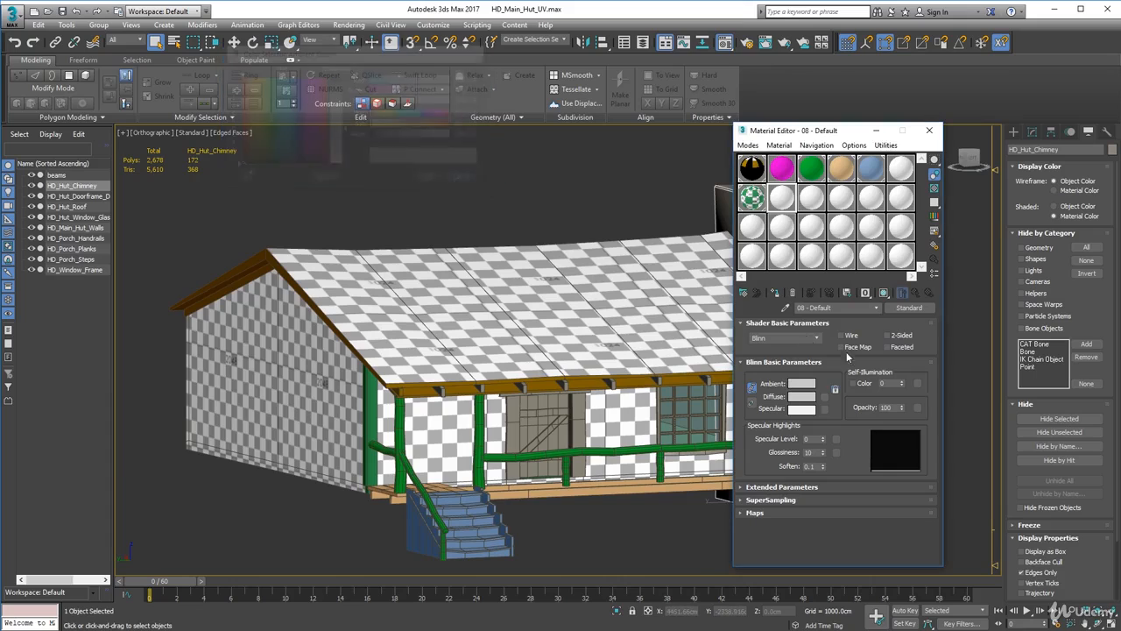
click(801, 396)
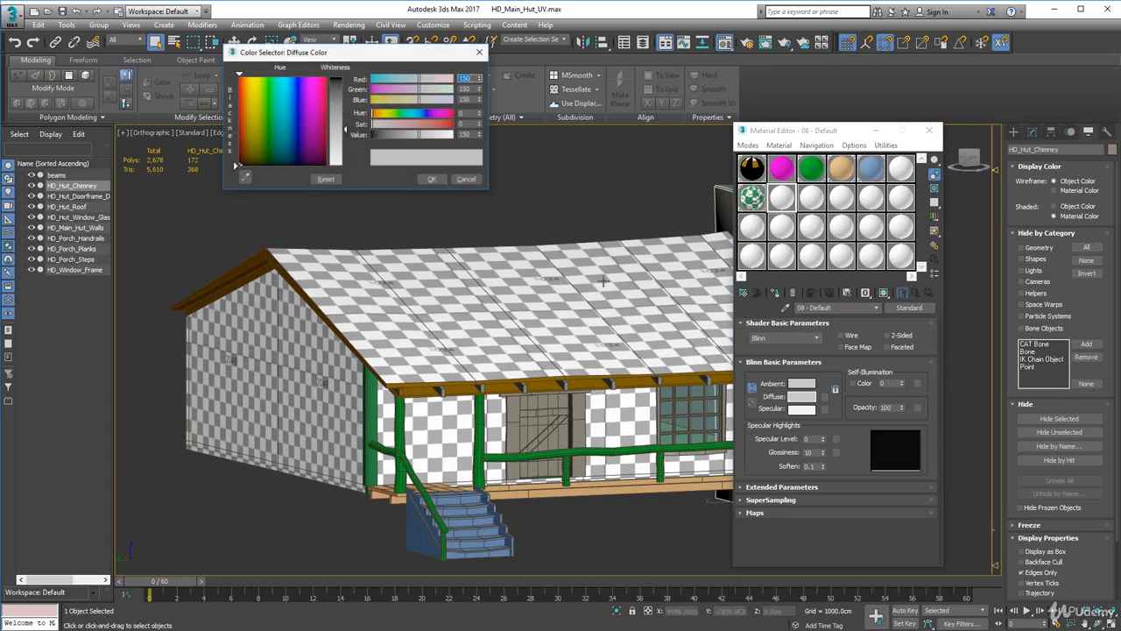
click(298, 125)
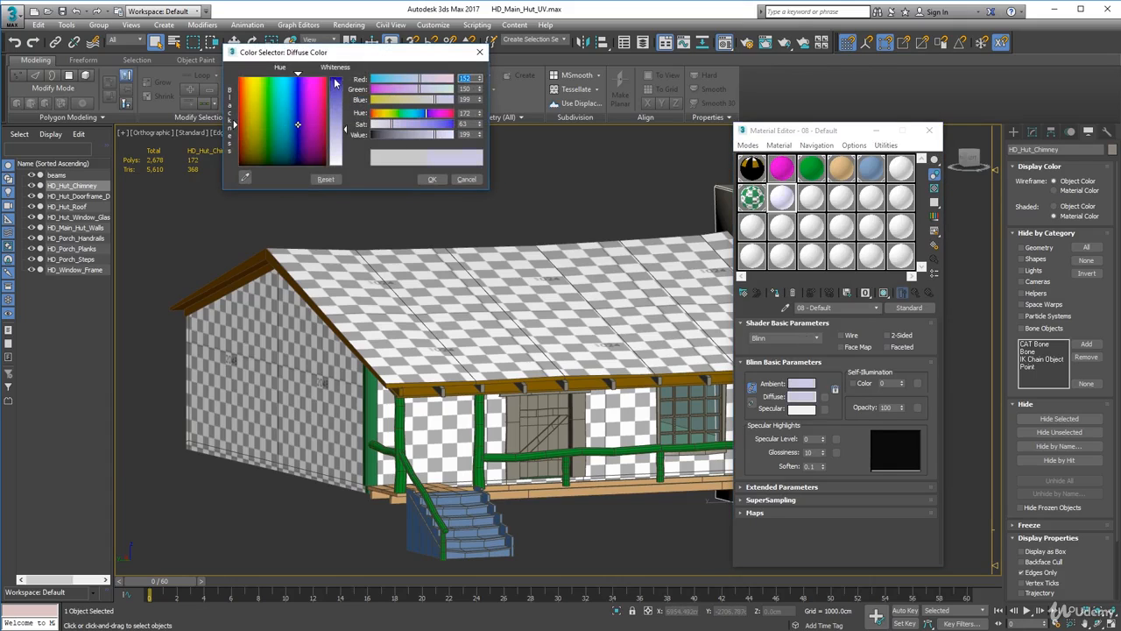
click(440, 180)
middle_drag(677, 263, 504, 260)
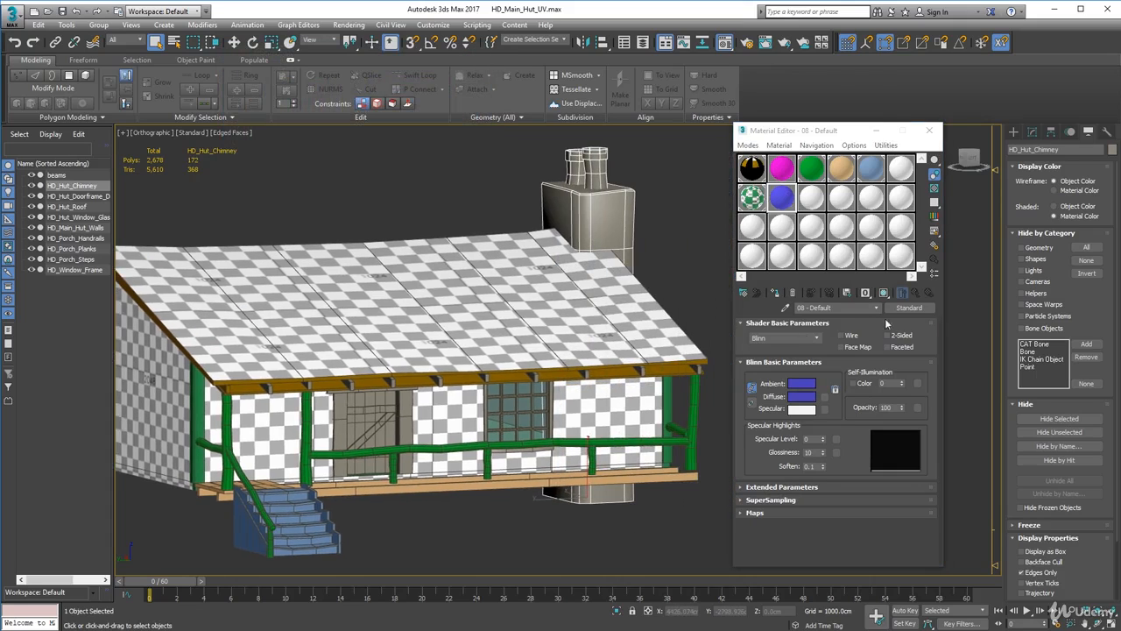
Step: Assign the blue material to the chimney and deselect it
click(778, 297)
alt+middle_drag(696, 323, 611, 356)
click(705, 281)
scroll(623, 328, up, 2)
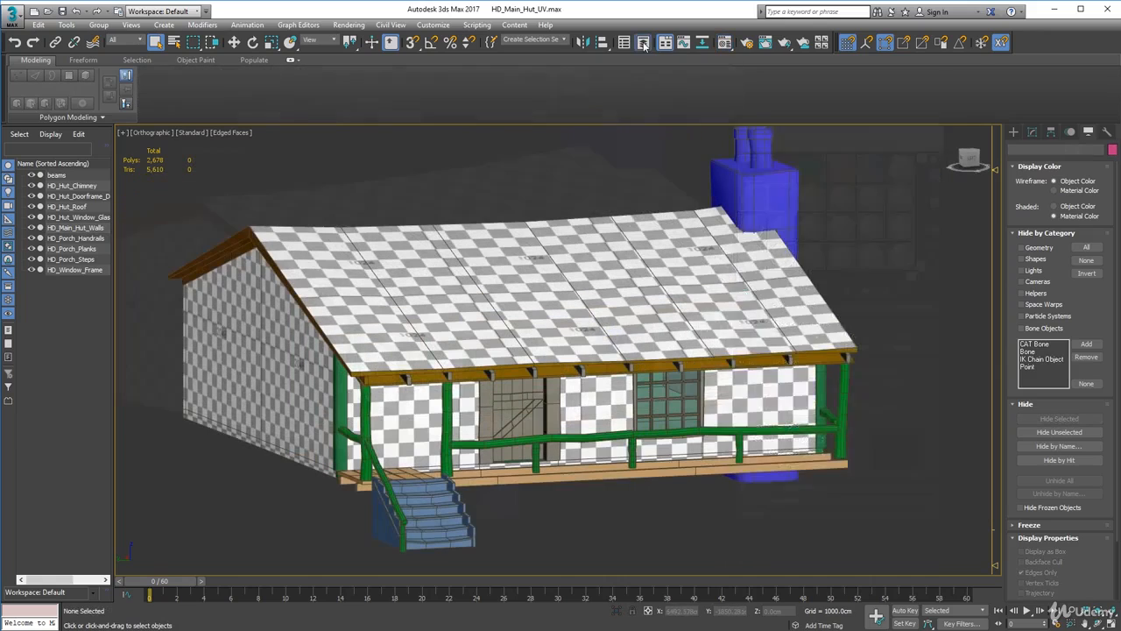
Step: Expand both layers in the Layer Explorer and move HD_Main_Hut_Walls from the default layer to the UVd layer
click(644, 43)
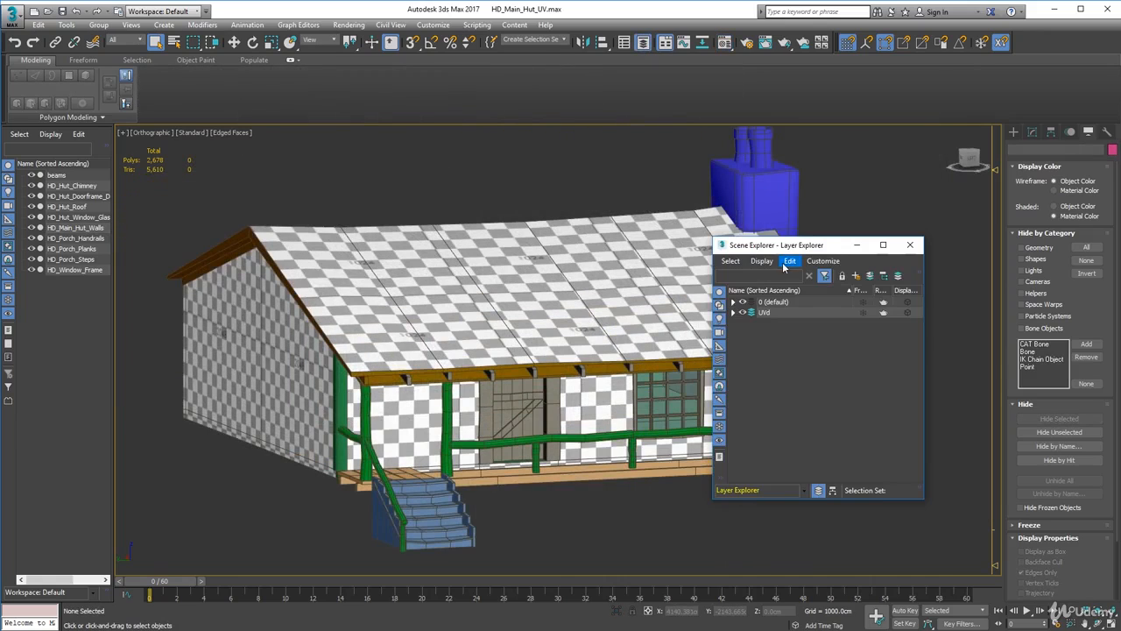
click(733, 312)
click(733, 302)
drag(796, 335, 764, 359)
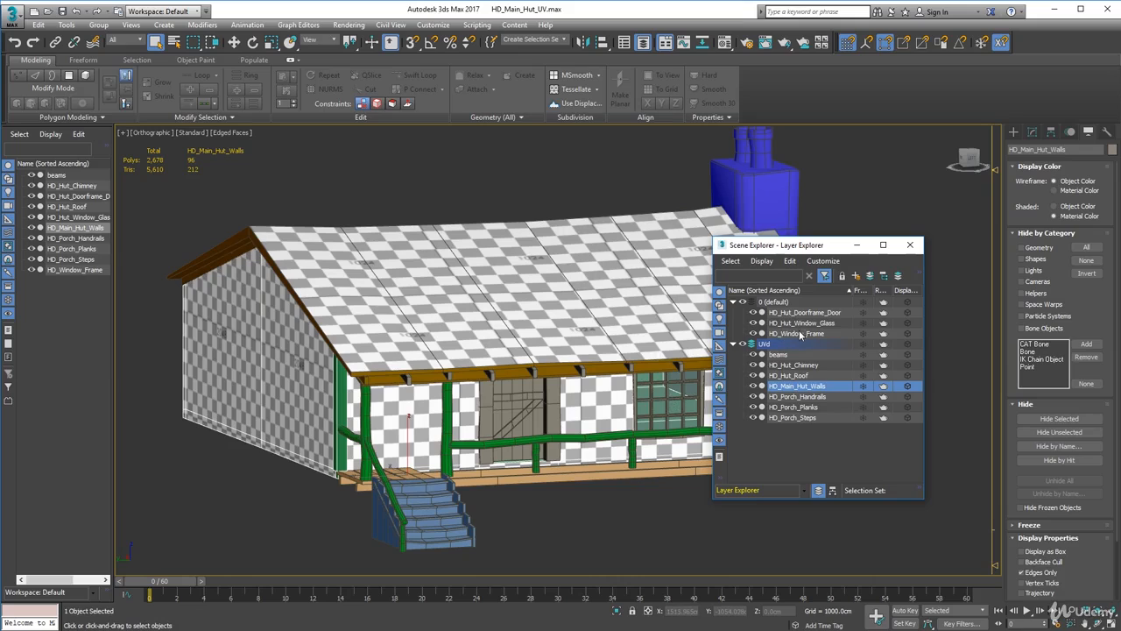
Step: Select the HD_Hut_Doorframe_Door object, frame it in the view and examine the door and its surround
scroll(363, 417, up, 6)
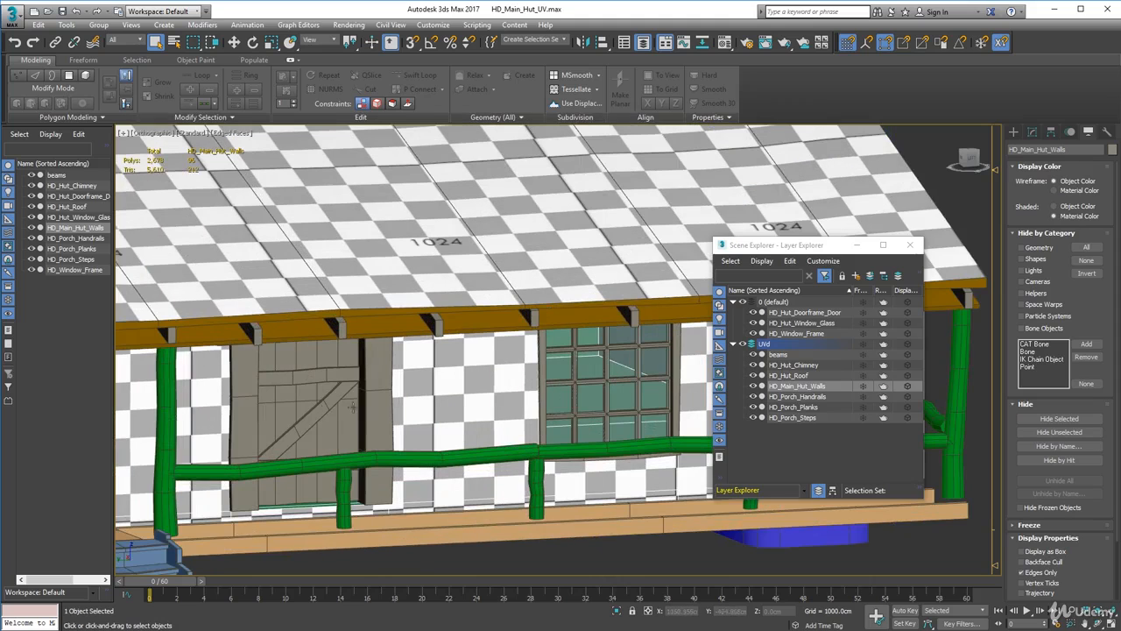
middle_drag(341, 385, 426, 373)
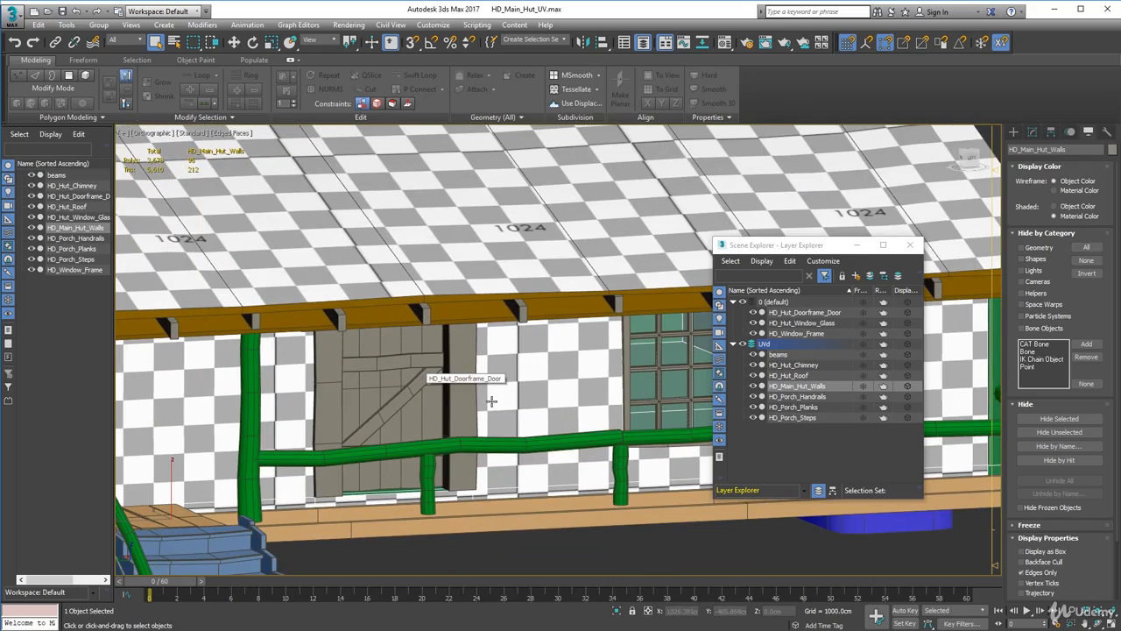
click(400, 374)
key(z)
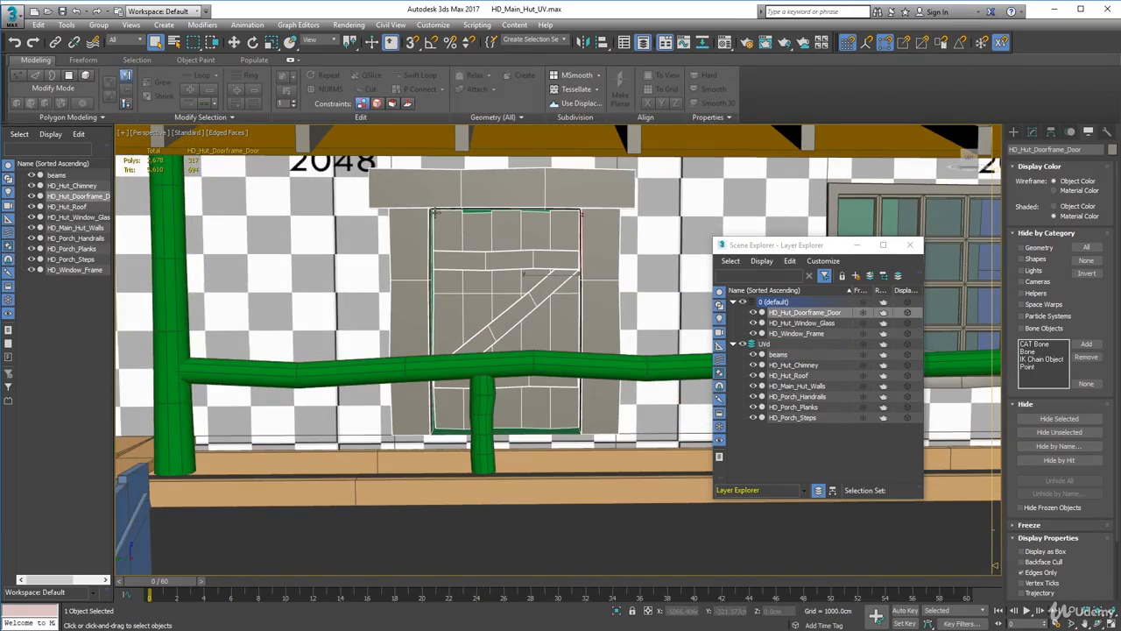
alt+middle_drag(450, 198, 484, 183)
scroll(435, 228, down, 3)
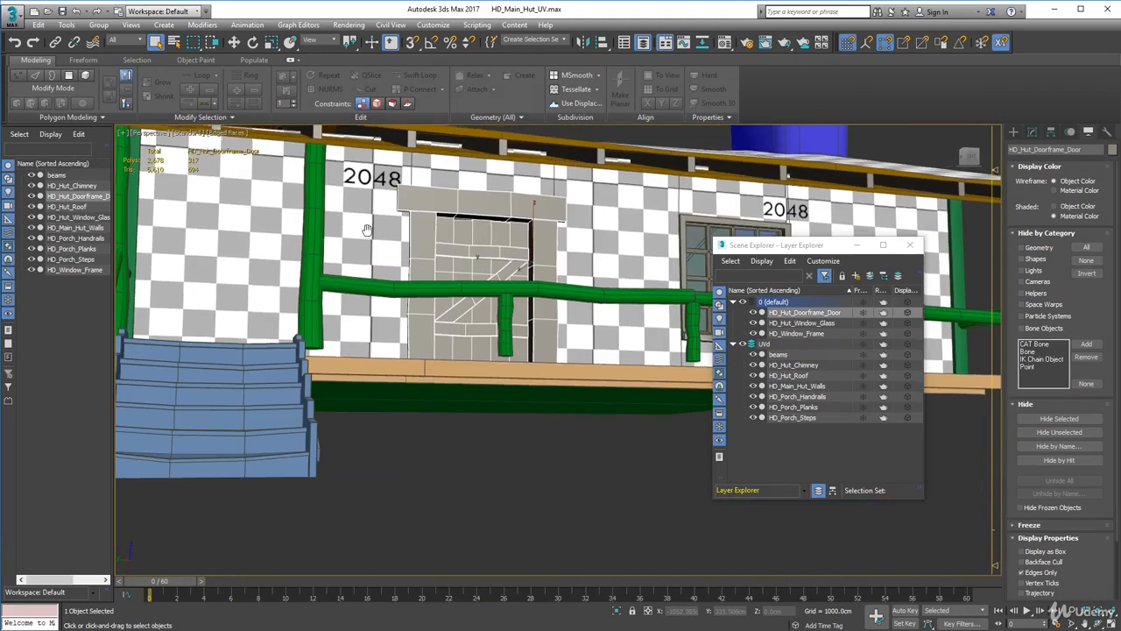
Step: Examine the door and its frame up close, and compare them with the checkered walls and roof of the whole hut
middle_drag(368, 230, 418, 307)
scroll(438, 324, up, 3)
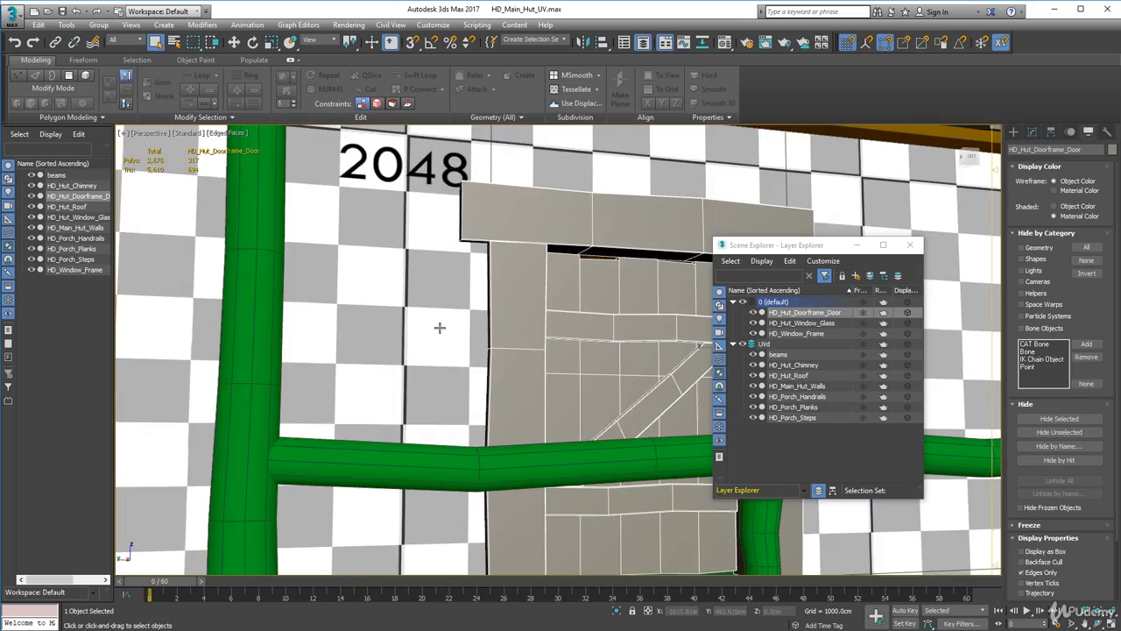
scroll(473, 302, up, 2)
scroll(513, 319, down, 2)
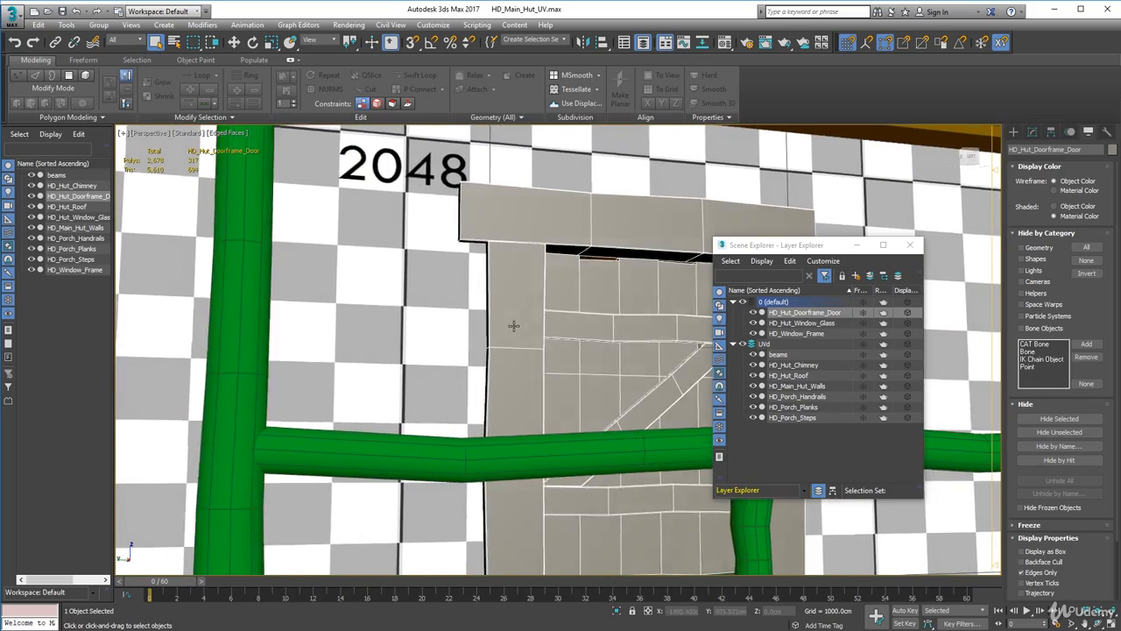
alt+middle_drag(592, 331, 495, 327)
scroll(480, 295, down, 4)
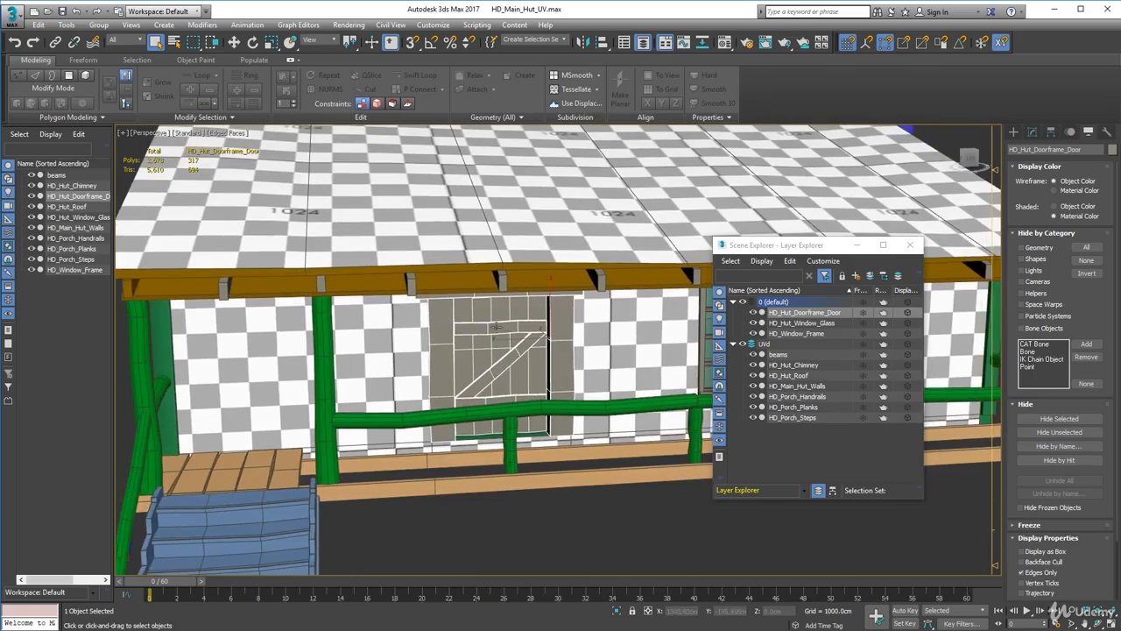
alt+middle_drag(481, 398, 399, 450)
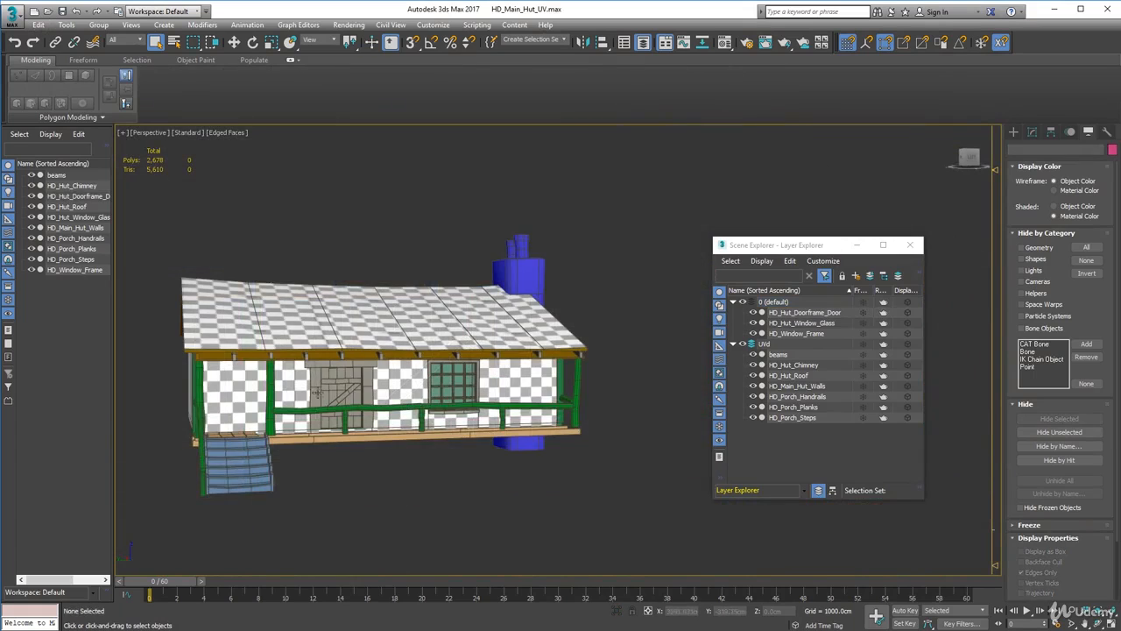
alt+middle_drag(401, 450, 468, 454)
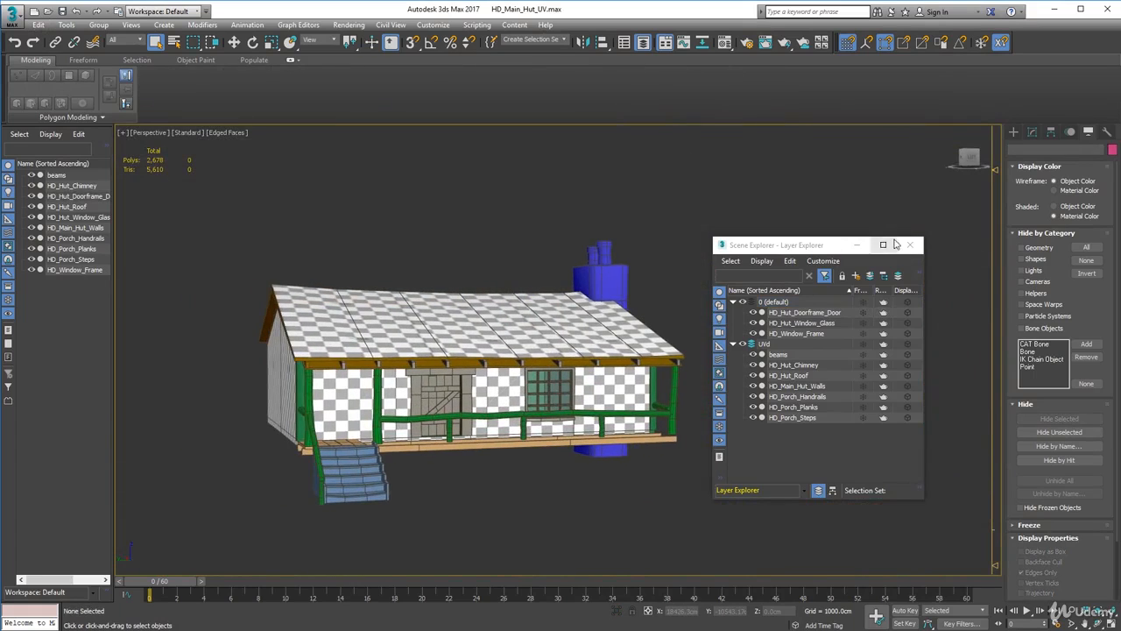
Step: Close the Layer Explorer and reselect the HD_Hut_Doorframe_Door object on the hut's front wall
click(911, 245)
alt+middle_drag(526, 412, 545, 321)
scroll(493, 418, up, 5)
middle_drag(493, 418, 500, 464)
alt+middle_drag(500, 464, 445, 372)
click(453, 353)
Step: Inspect the checker pattern's scale across the roof, gable wall and front wall around the door and window
scroll(452, 353, down, 5)
scroll(444, 381, up, 4)
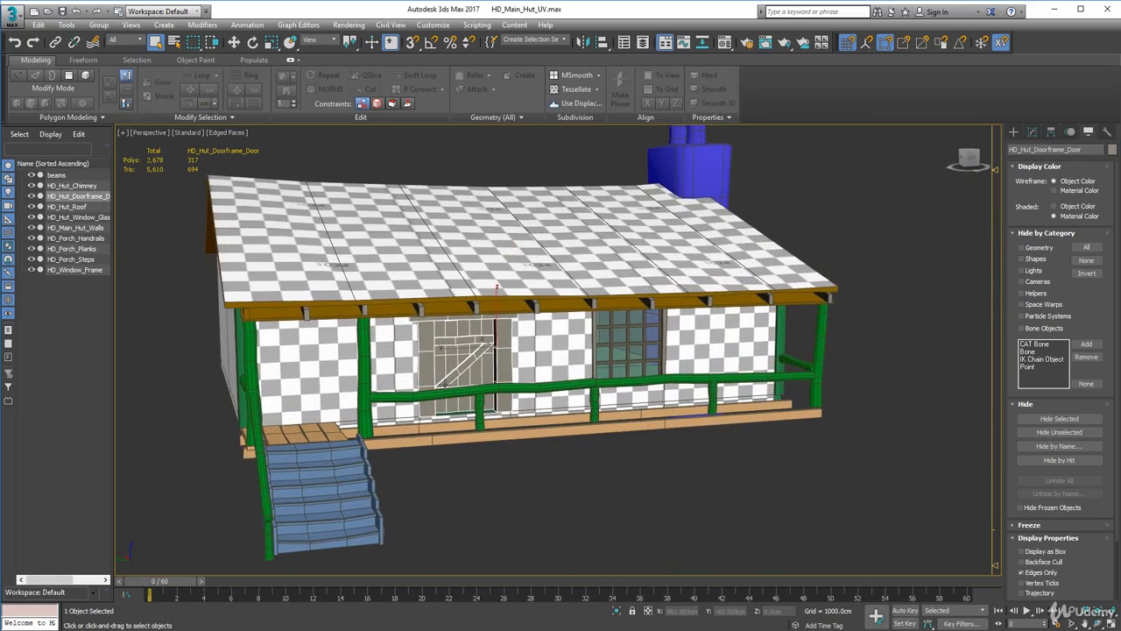
middle_drag(557, 359, 492, 291)
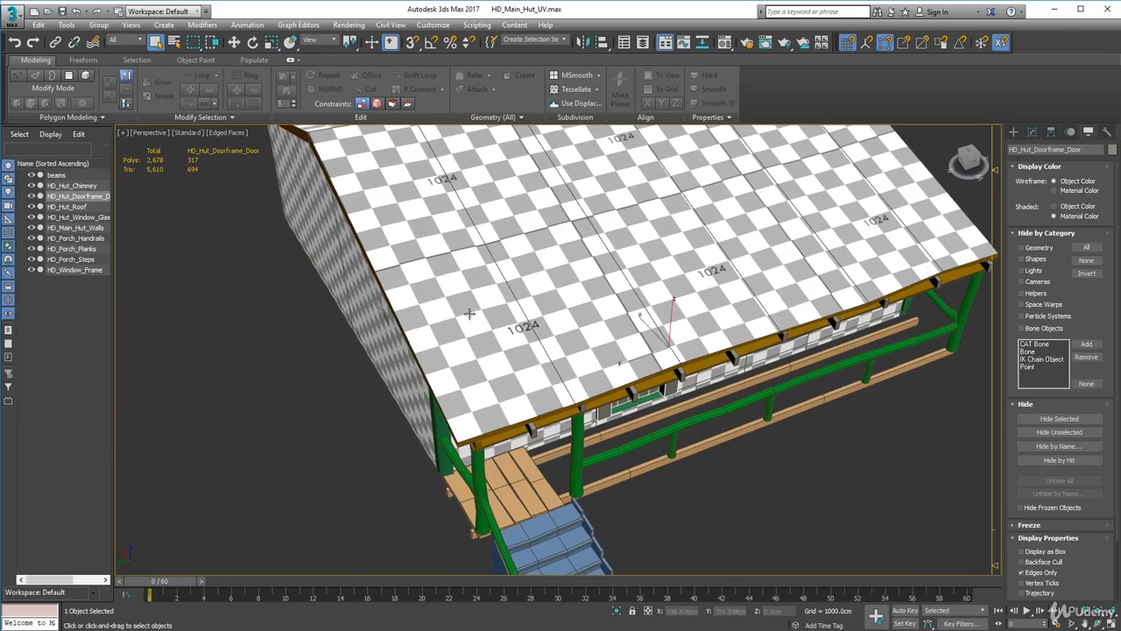
scroll(505, 328, down, 5)
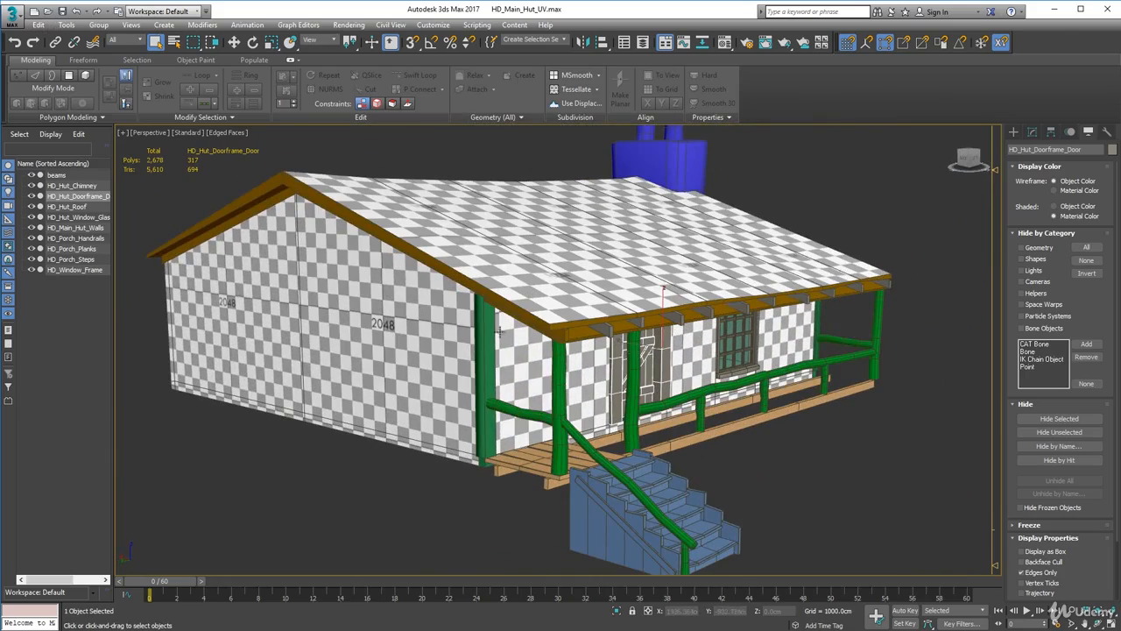
mouse_move(545, 338)
alt+middle_down()
mouse_move(597, 295)
mouse_move(542, 354)
alt+middle_up()
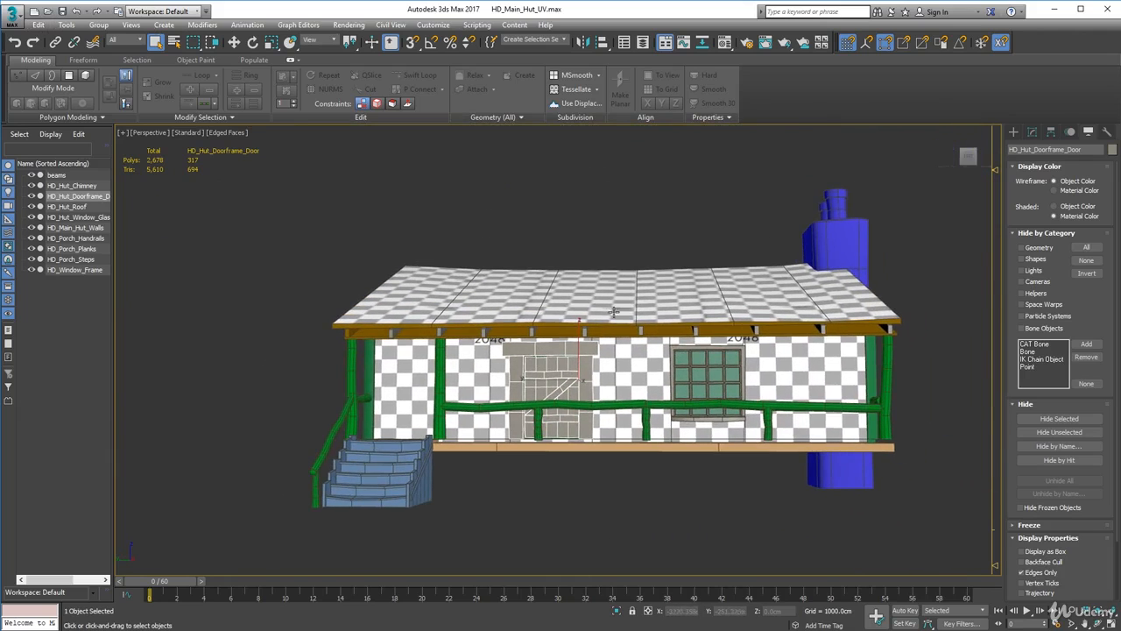
scroll(560, 330, up, 5)
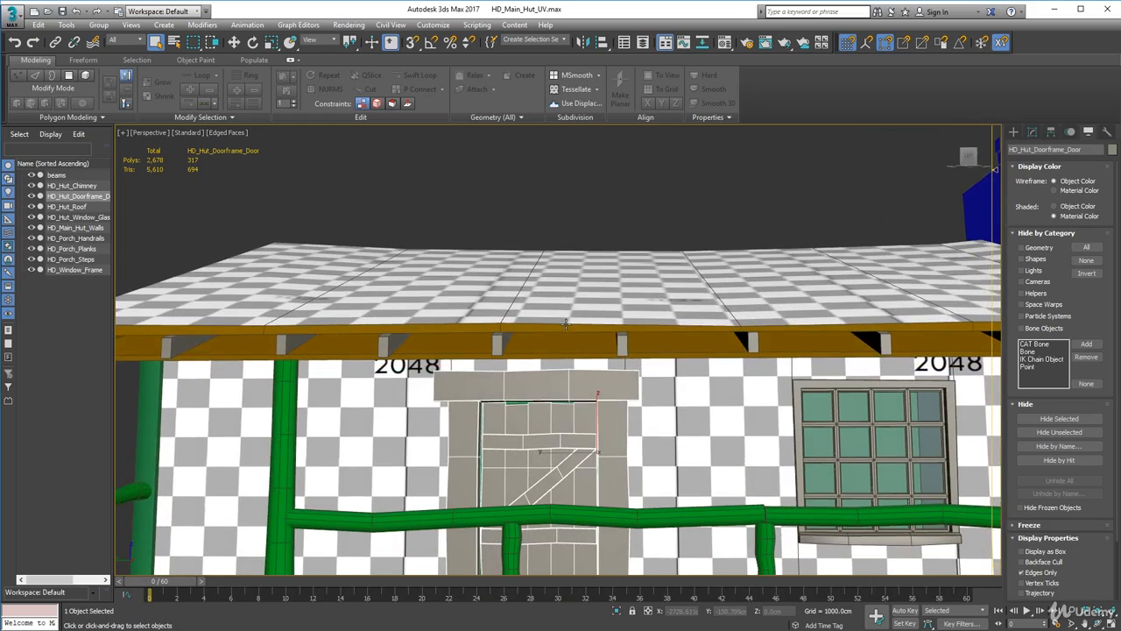
scroll(521, 308, down, 2)
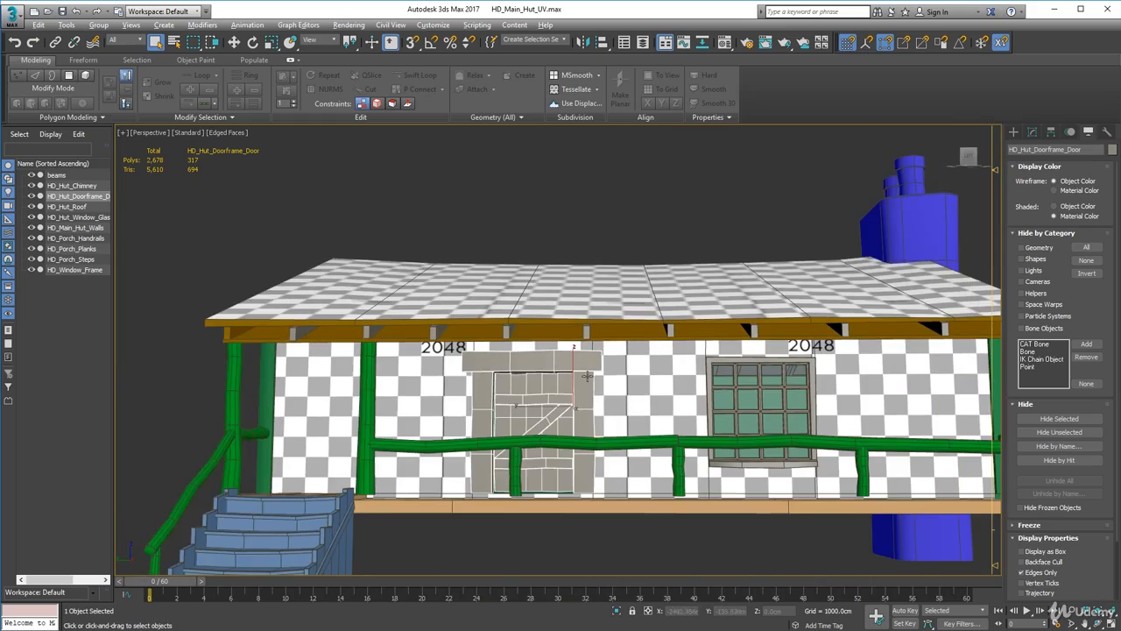
alt+middle_drag(587, 375, 342, 420)
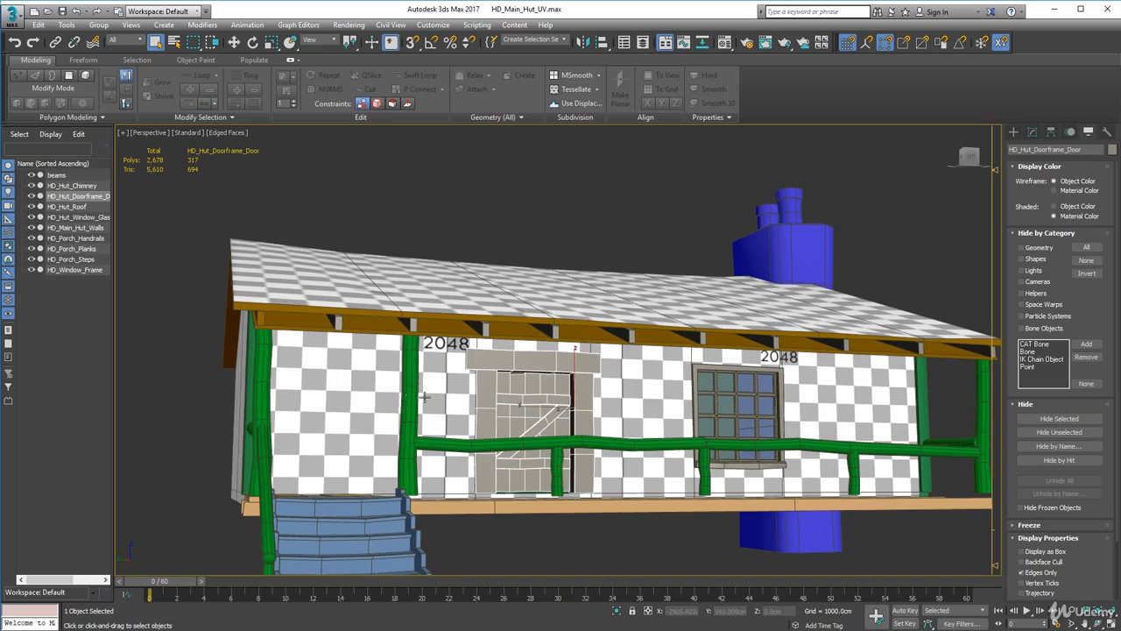
alt+middle_drag(345, 395, 471, 407)
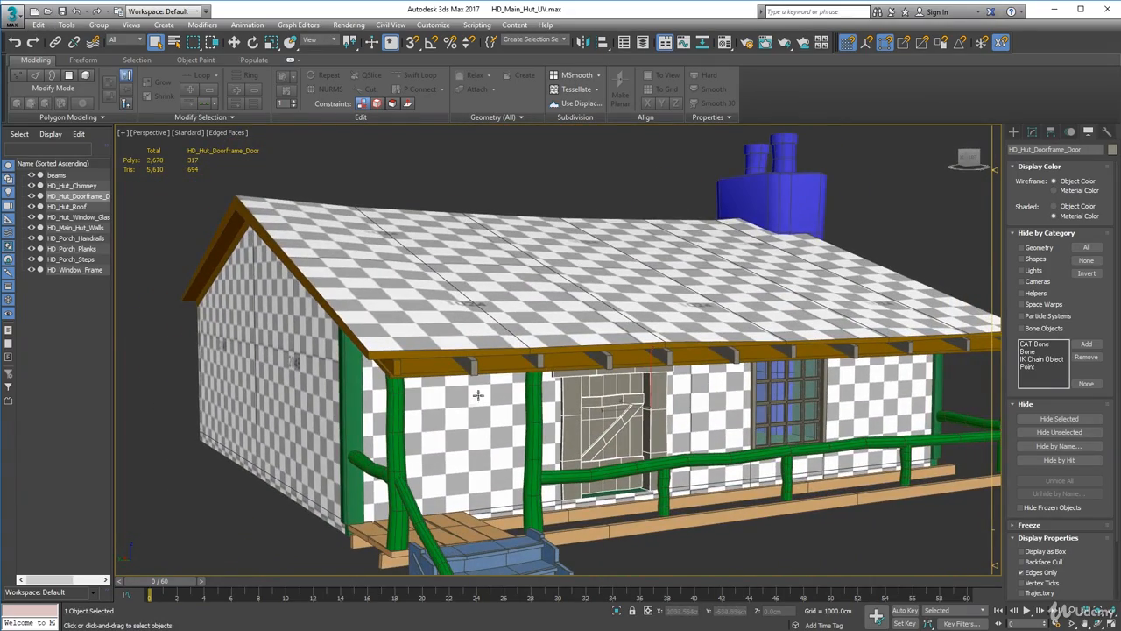